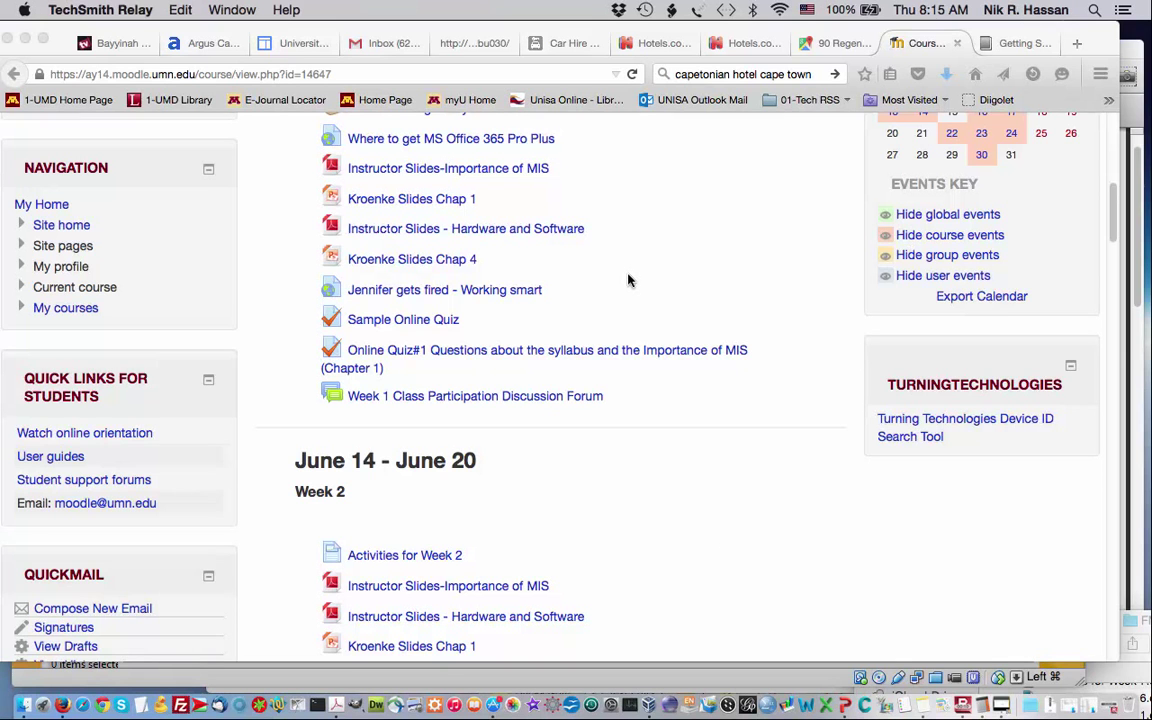
Step: Open the Week 6 assignment "Online Exercise#9 Working with a website template and CSS" and read its instructions
{"action": "scroll", "coordinate": [673, 390], "scroll_direction": "down", "scroll_amount": 10}
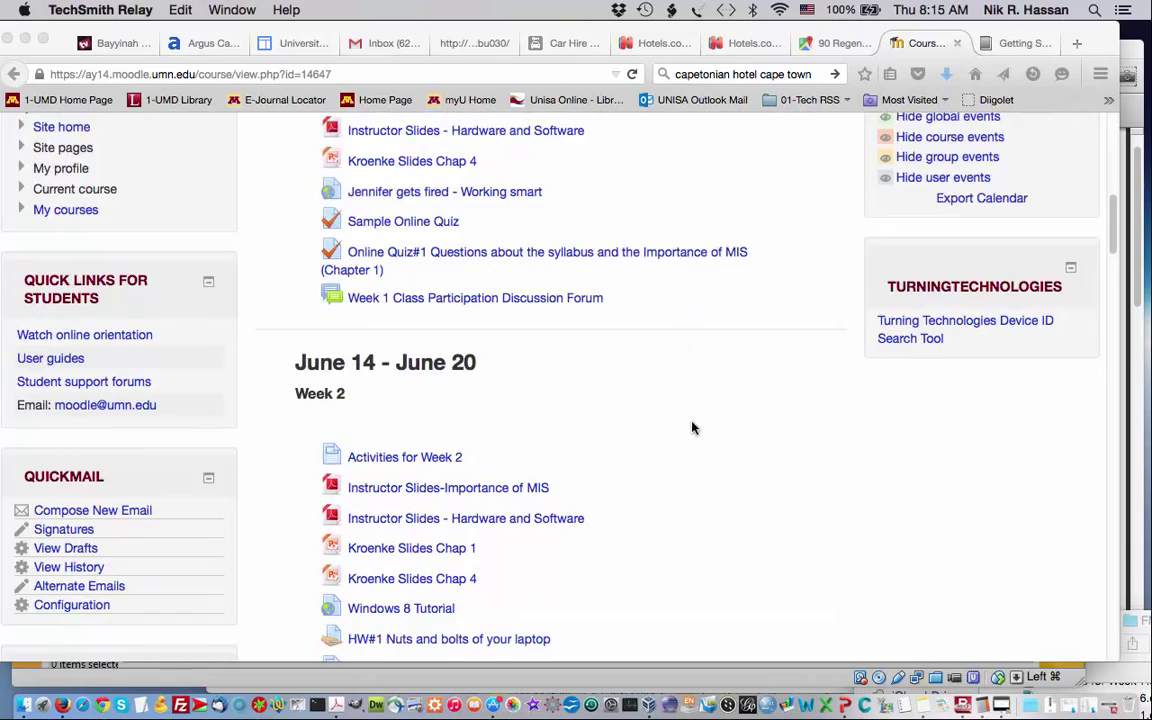
{"action": "scroll", "coordinate": [693, 428], "scroll_direction": "down", "scroll_amount": 10}
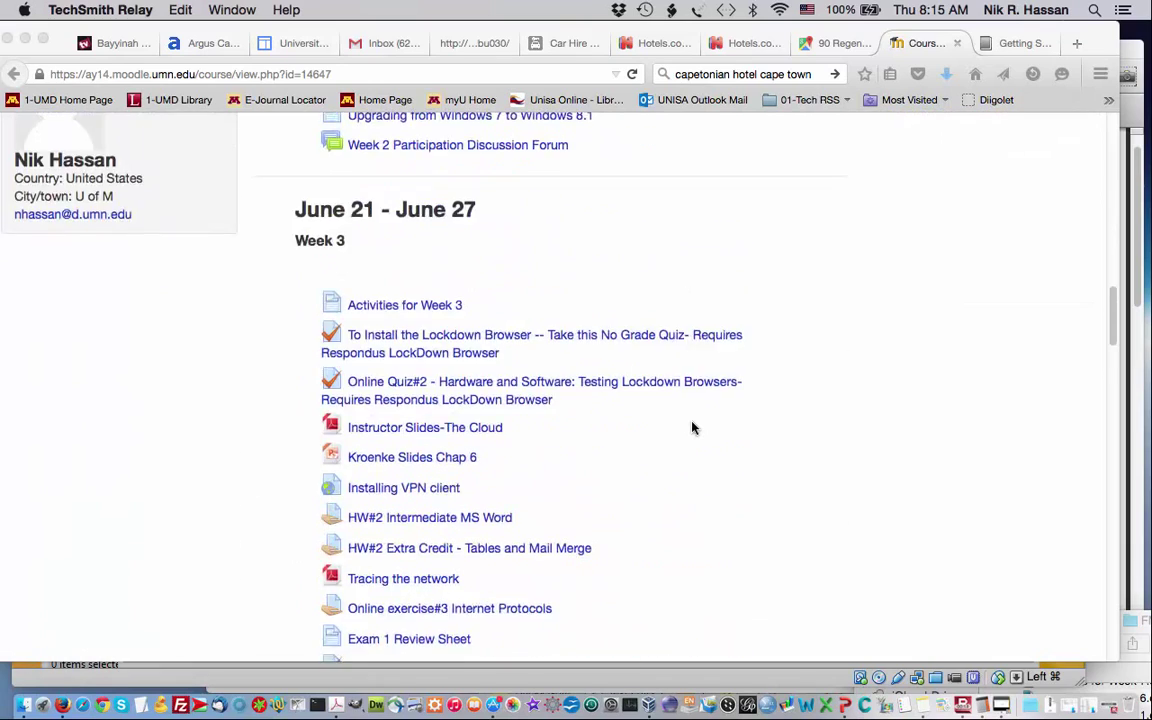
{"action": "scroll", "coordinate": [693, 428], "scroll_direction": "down", "scroll_amount": 15}
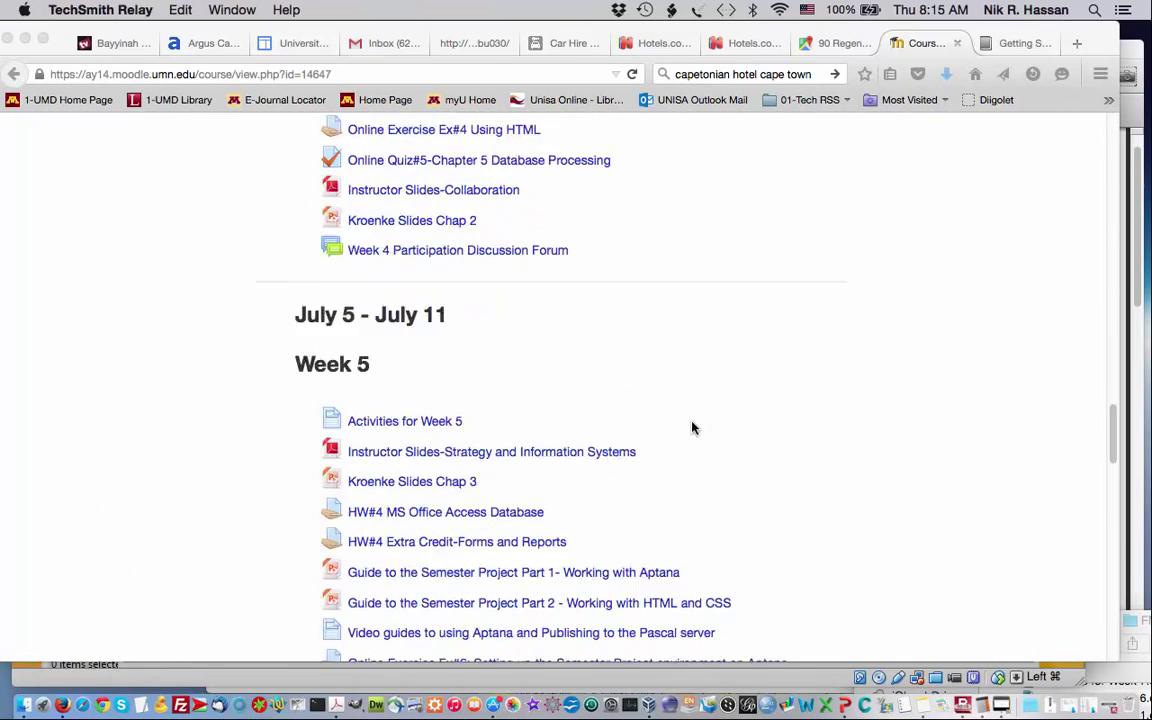
{"action": "scroll", "coordinate": [693, 428], "scroll_direction": "down", "scroll_amount": 8}
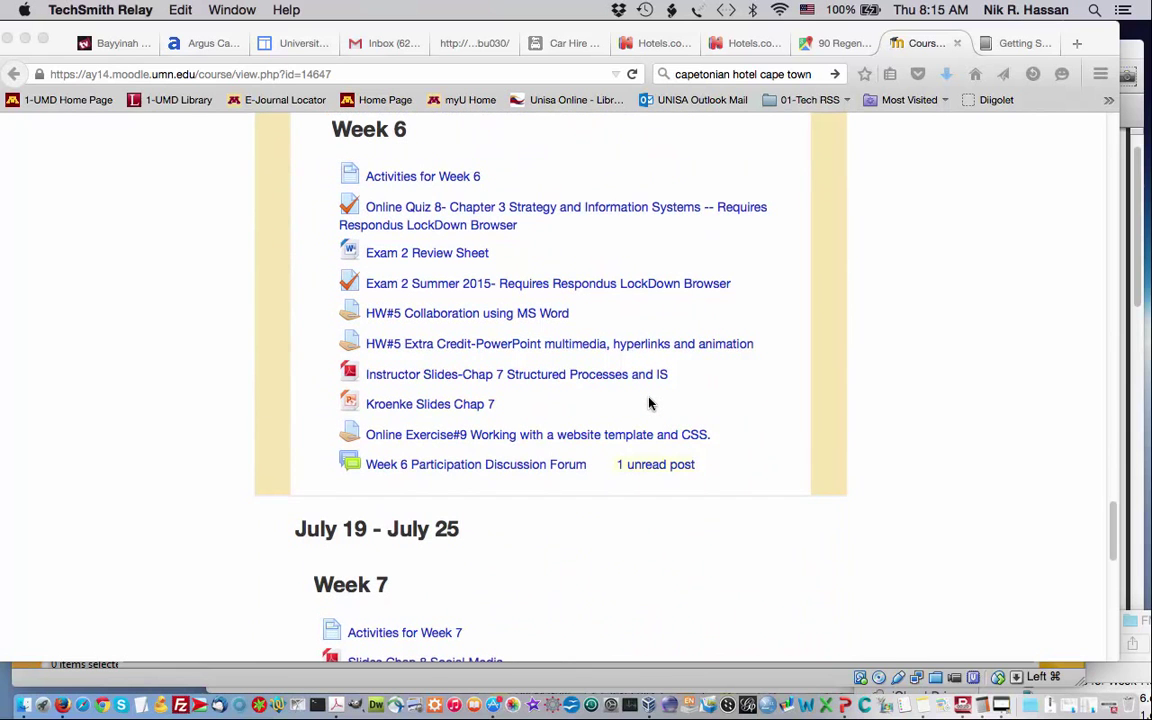
{"action": "left_click", "coordinate": [593, 397]}
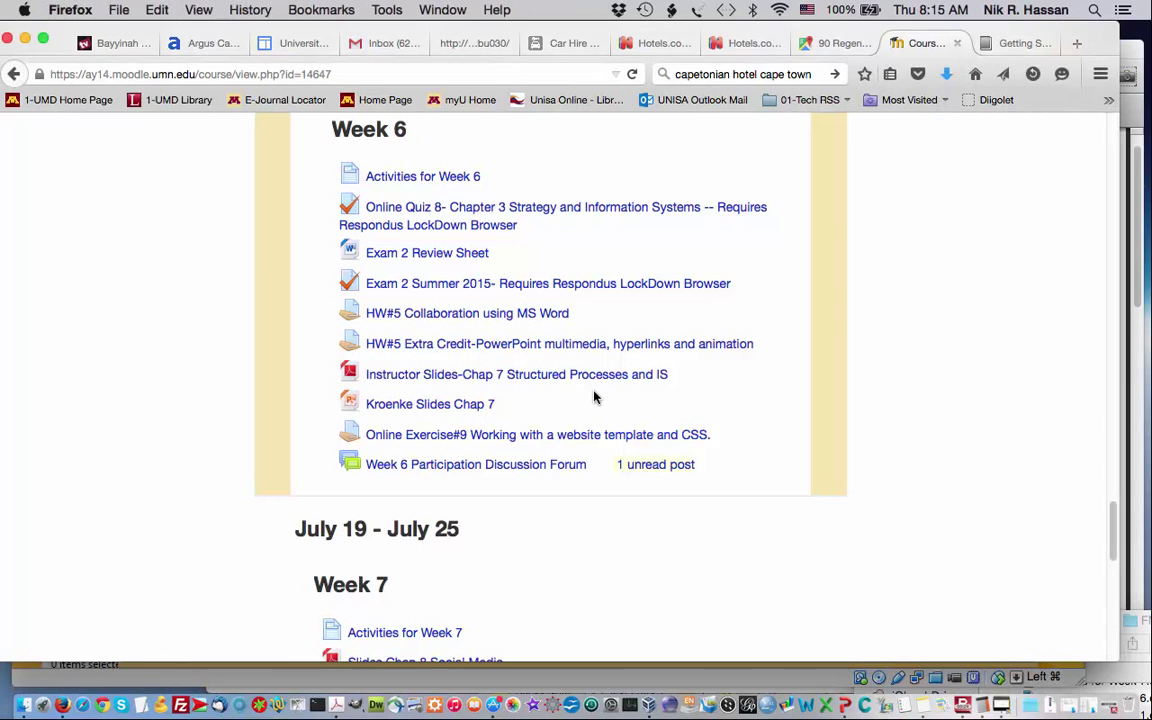
{"action": "left_click", "coordinate": [519, 445]}
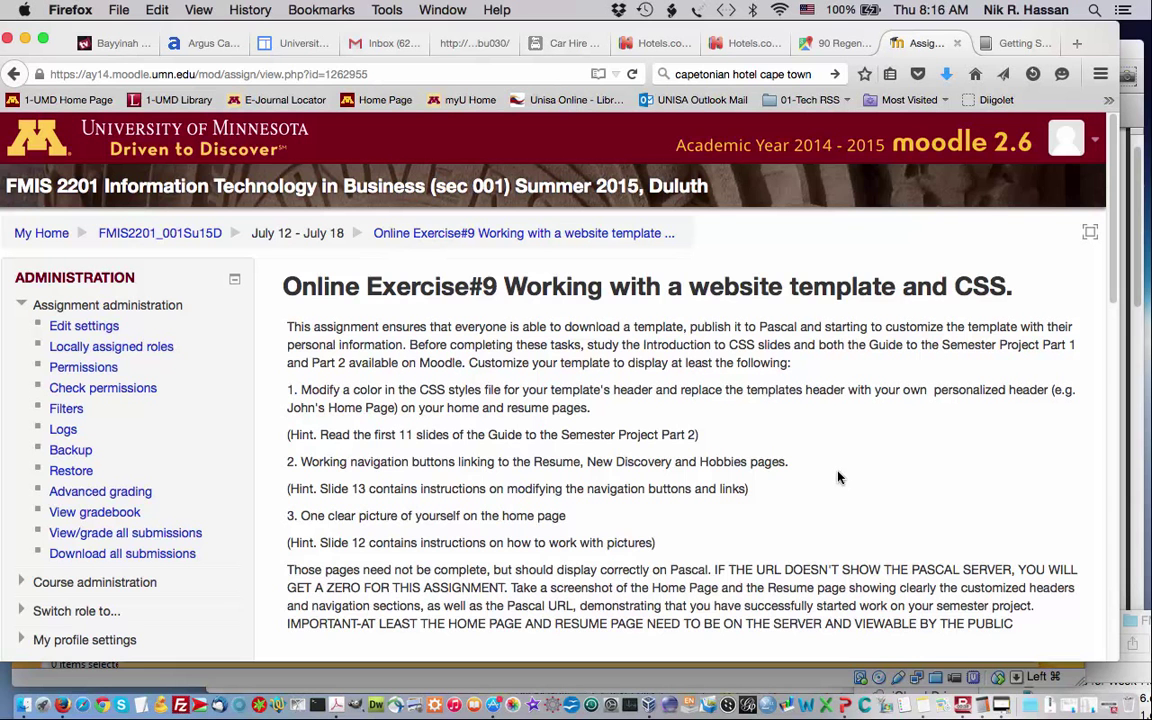
{"action": "scroll", "coordinate": [840, 475], "scroll_direction": "down", "scroll_amount": 3}
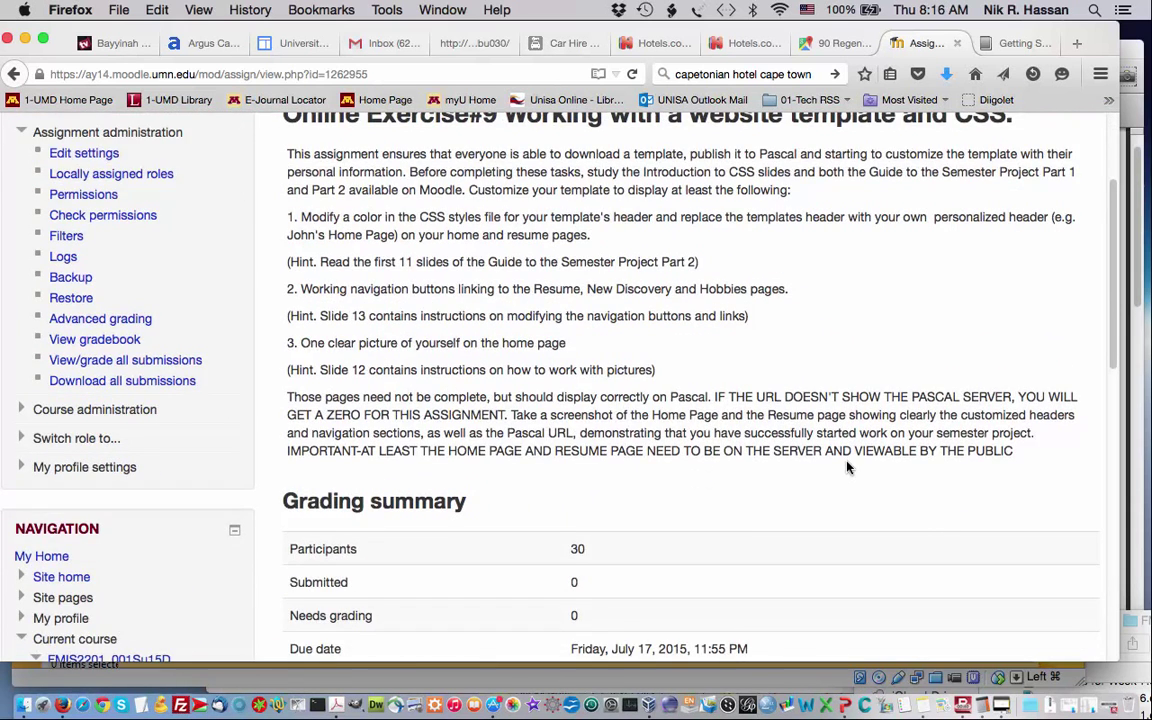
{"action": "scroll", "coordinate": [847, 466], "scroll_direction": "up", "scroll_amount": 3}
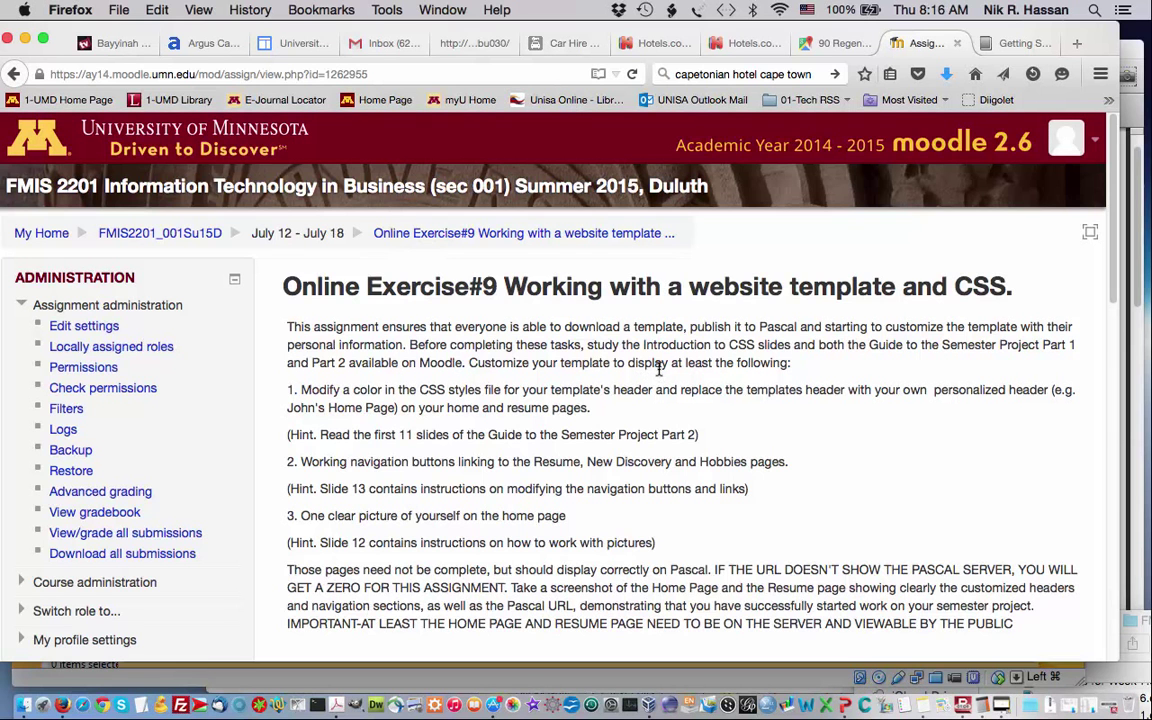
Step: Switch to PowerPoint and review the "Working with templates" slide of the Working with Aptana guide
{"action": "key", "text": "super+Tab"}
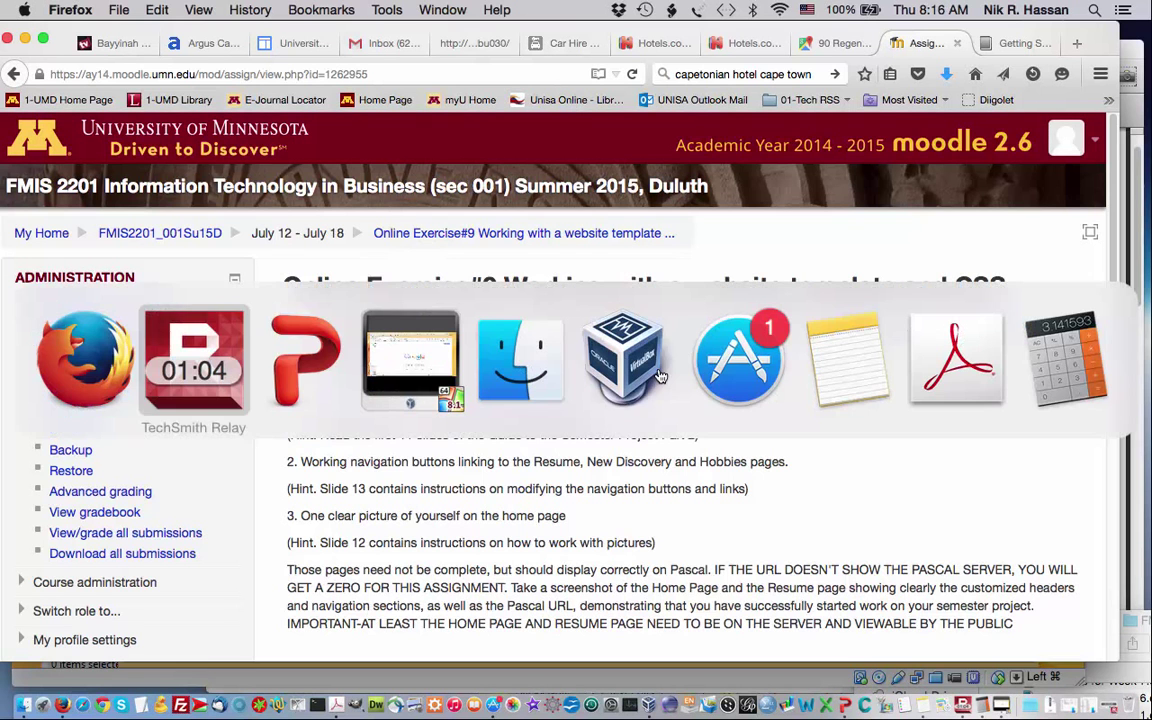
{"action": "left_click", "coordinate": [305, 368]}
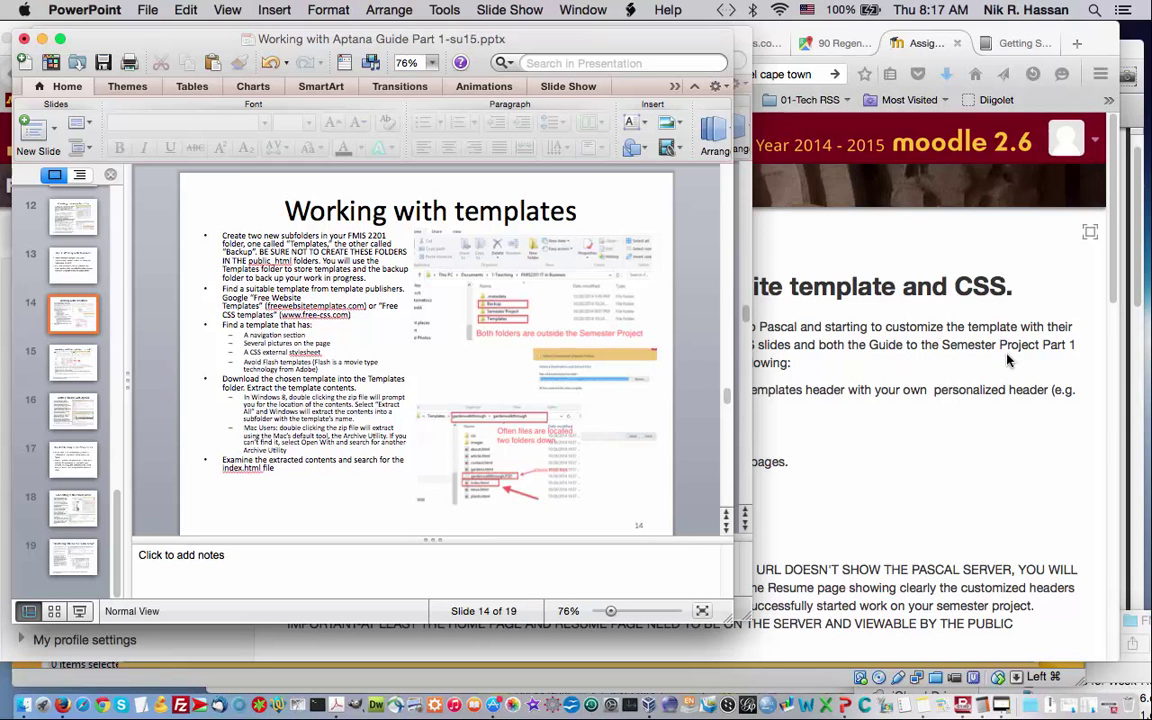
Step: Switch to the Windows 8.1 virtual machine and open Semester Project's public_html folder in File Explorer
{"action": "key", "text": "super+Tab"}
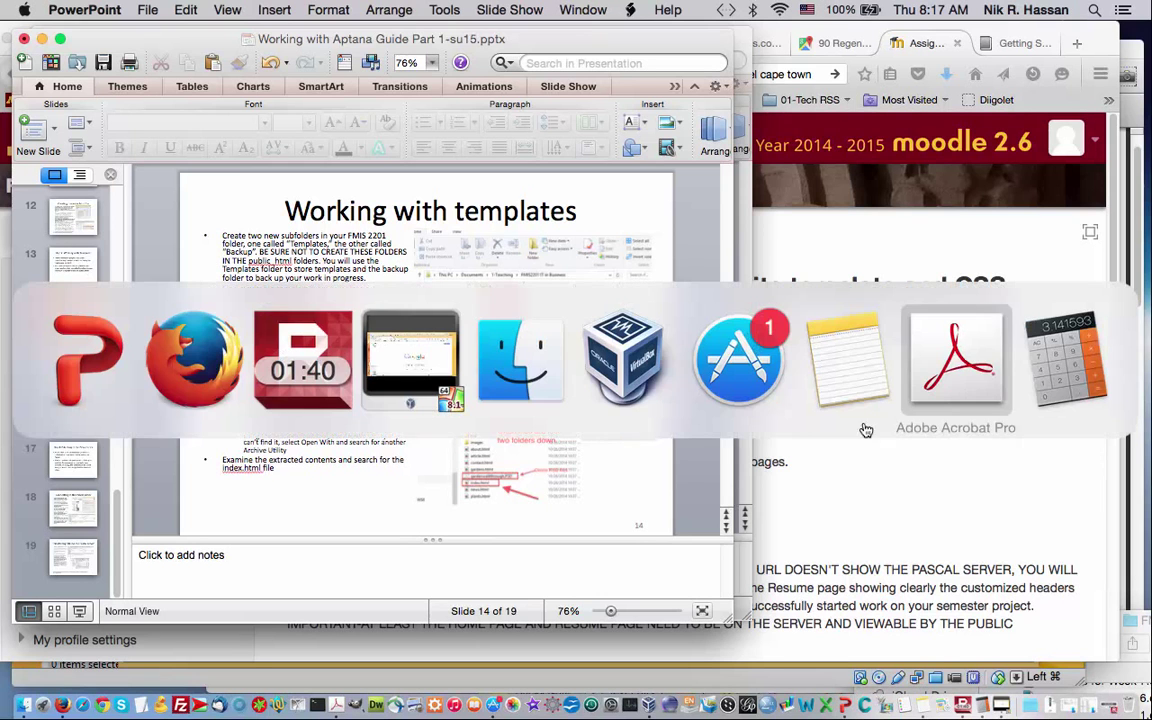
{"action": "left_click", "coordinate": [415, 360]}
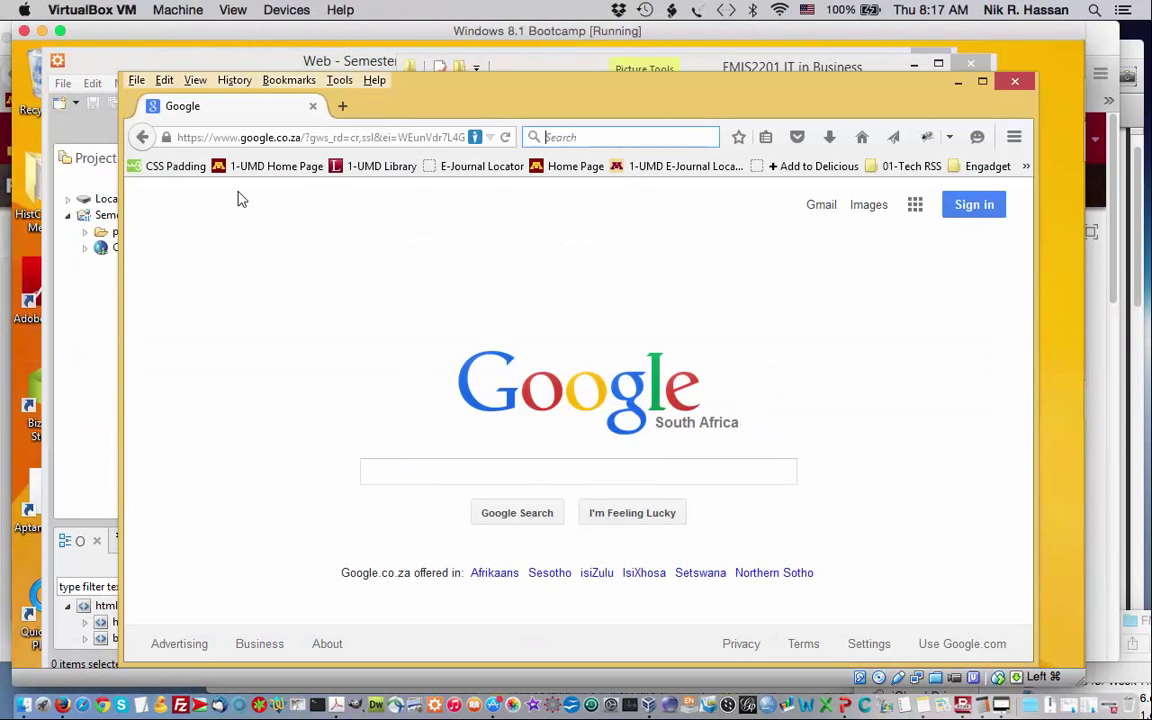
{"action": "mouse_move", "coordinate": [1080, 300]}
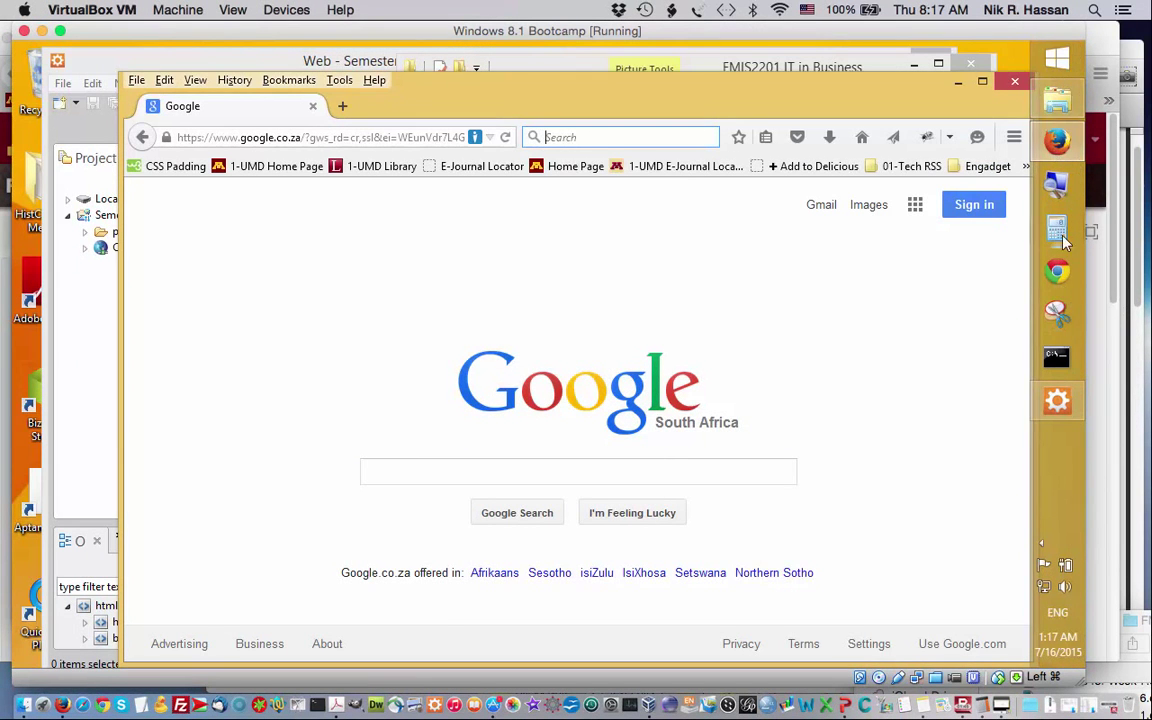
{"action": "left_click", "coordinate": [1057, 100]}
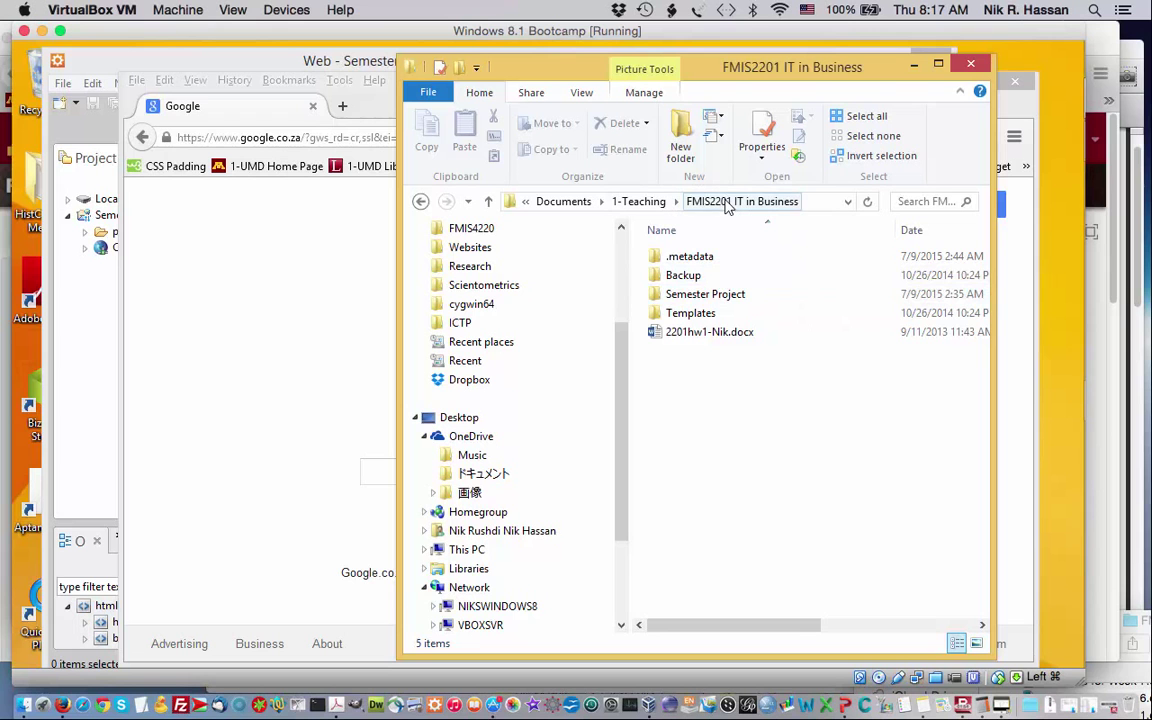
{"action": "double_click", "coordinate": [698, 299]}
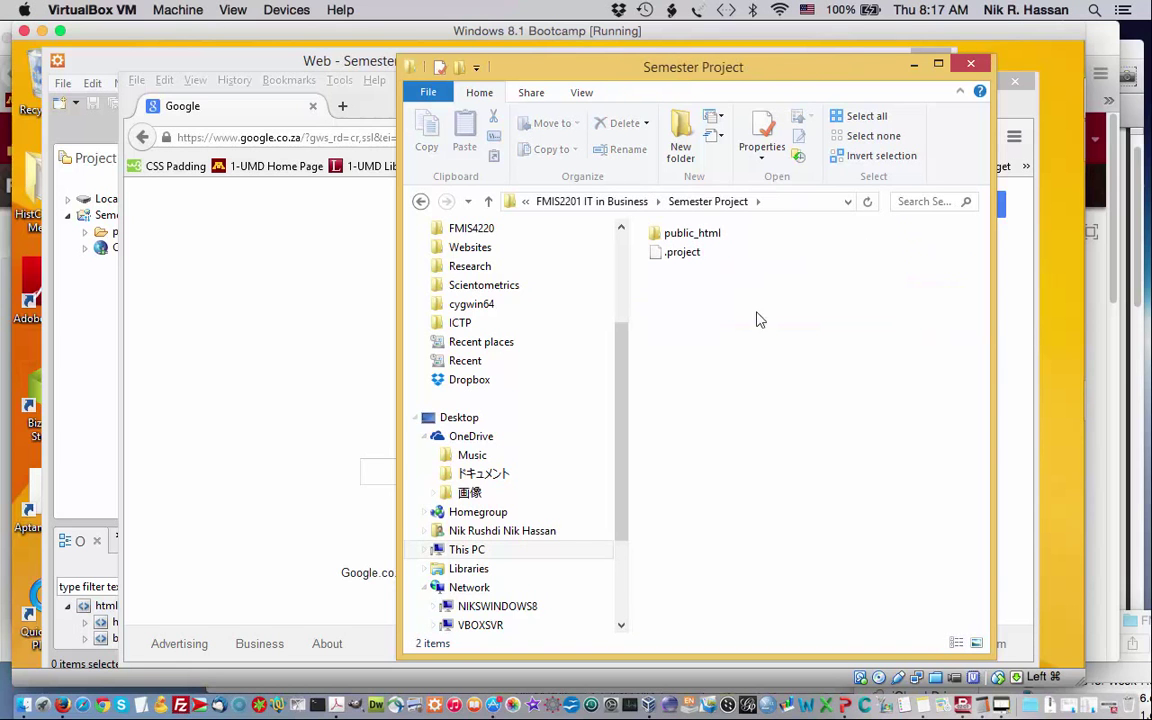
{"action": "double_click", "coordinate": [686, 234]}
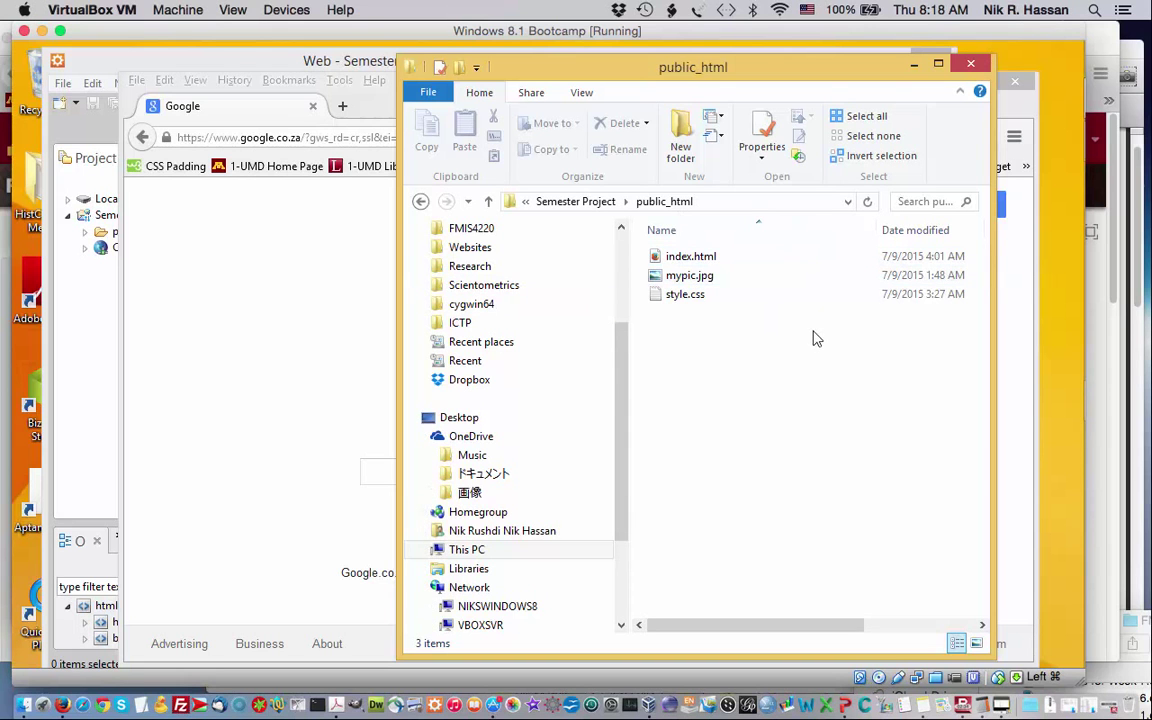
Step: Copy the public_html folder from Semester Project into the Backup folder of FMIS2201 IT in Business
{"action": "left_click", "coordinate": [488, 201]}
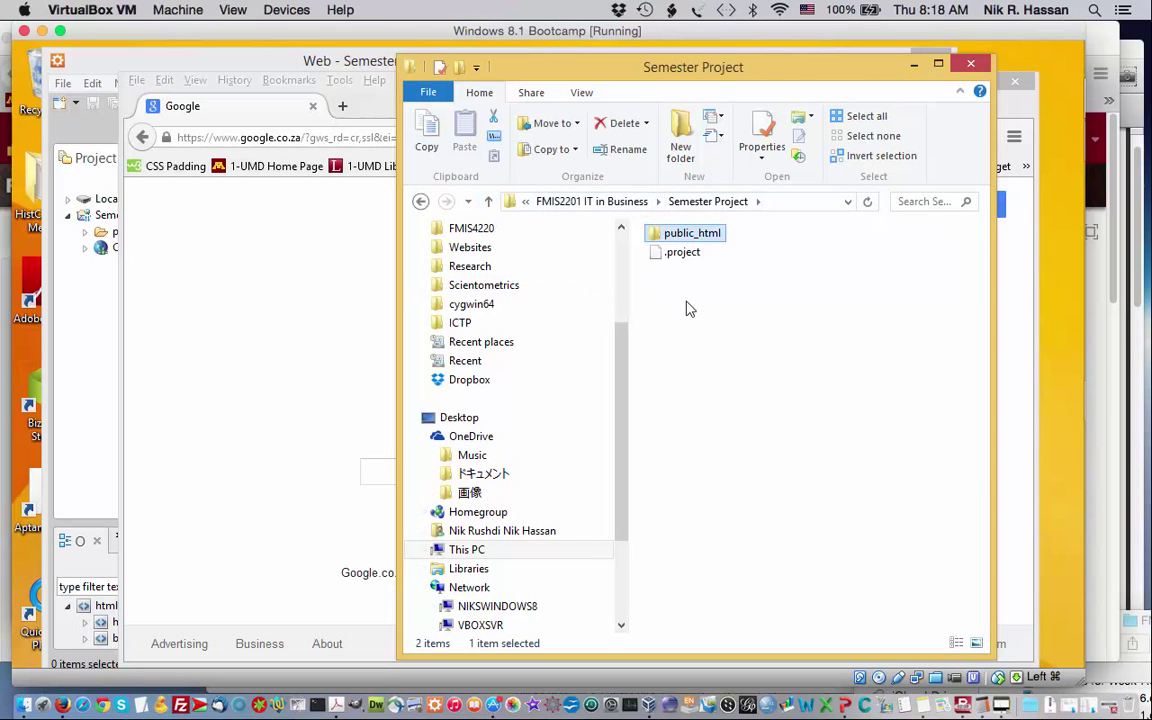
{"action": "right_click", "coordinate": [704, 240]}
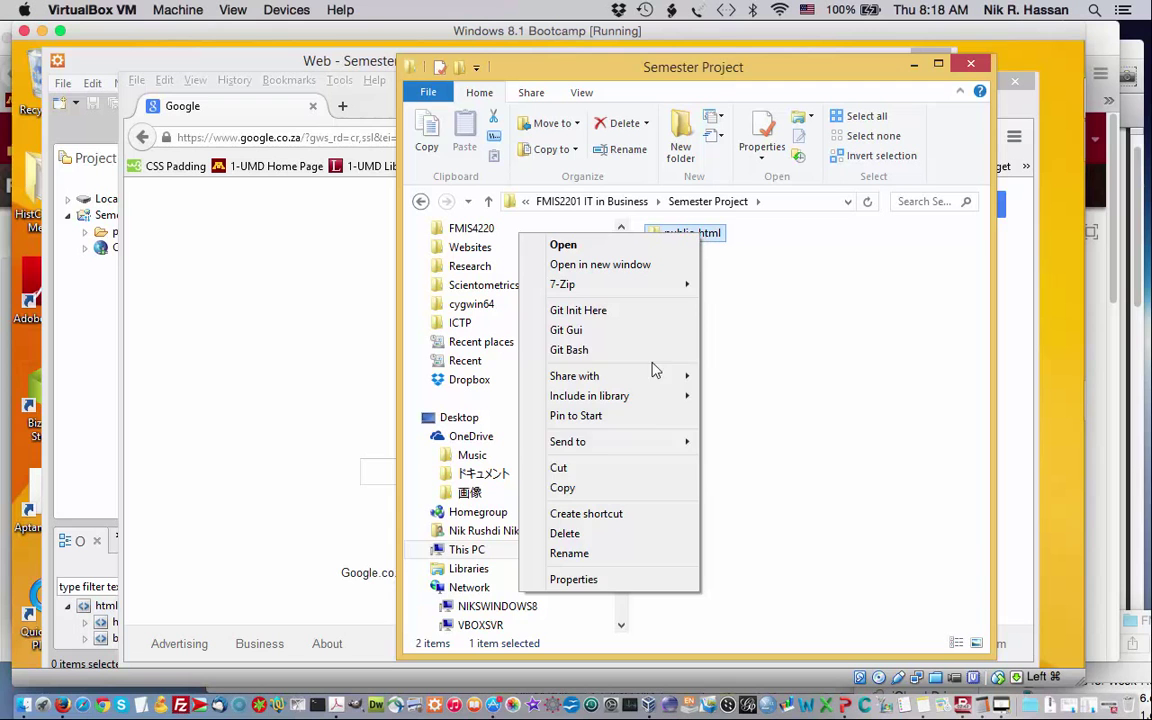
{"action": "left_click", "coordinate": [656, 488]}
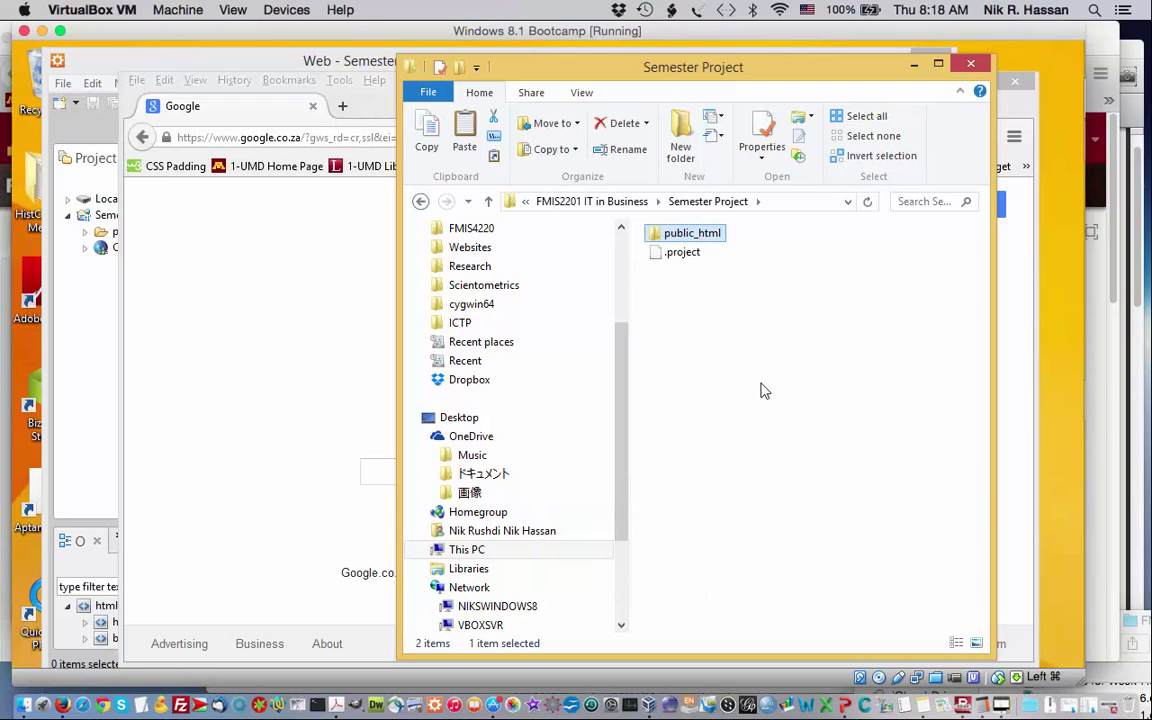
{"action": "left_click", "coordinate": [761, 388]}
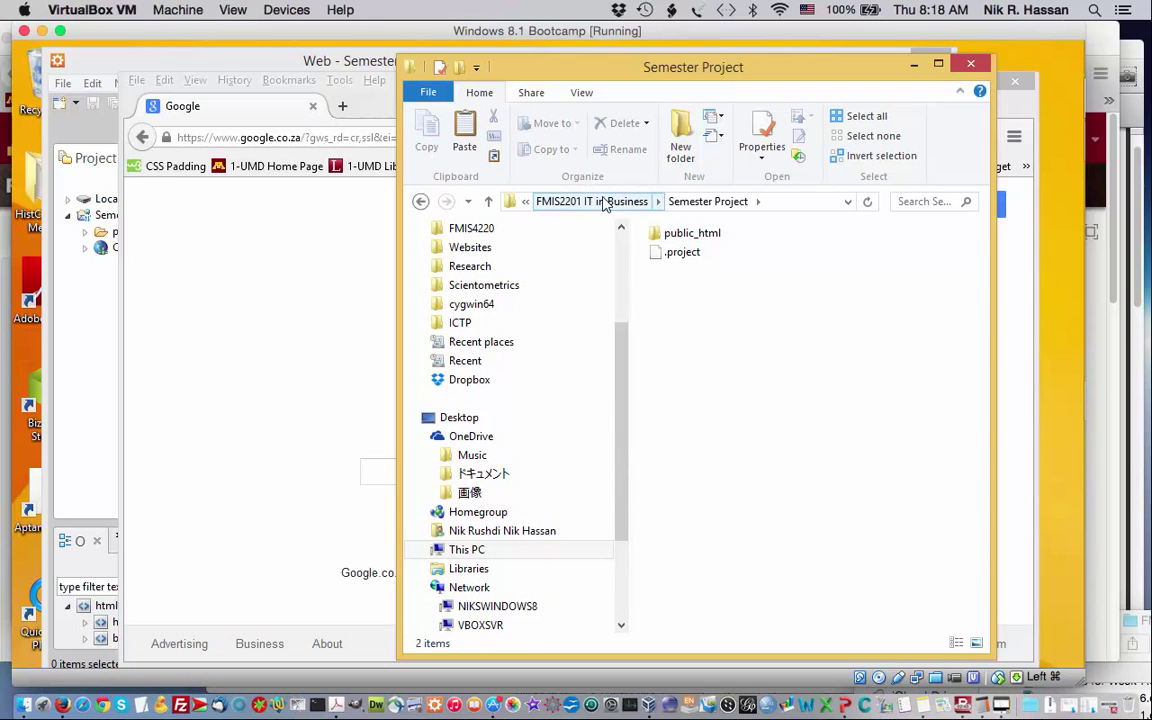
{"action": "left_click", "coordinate": [603, 201]}
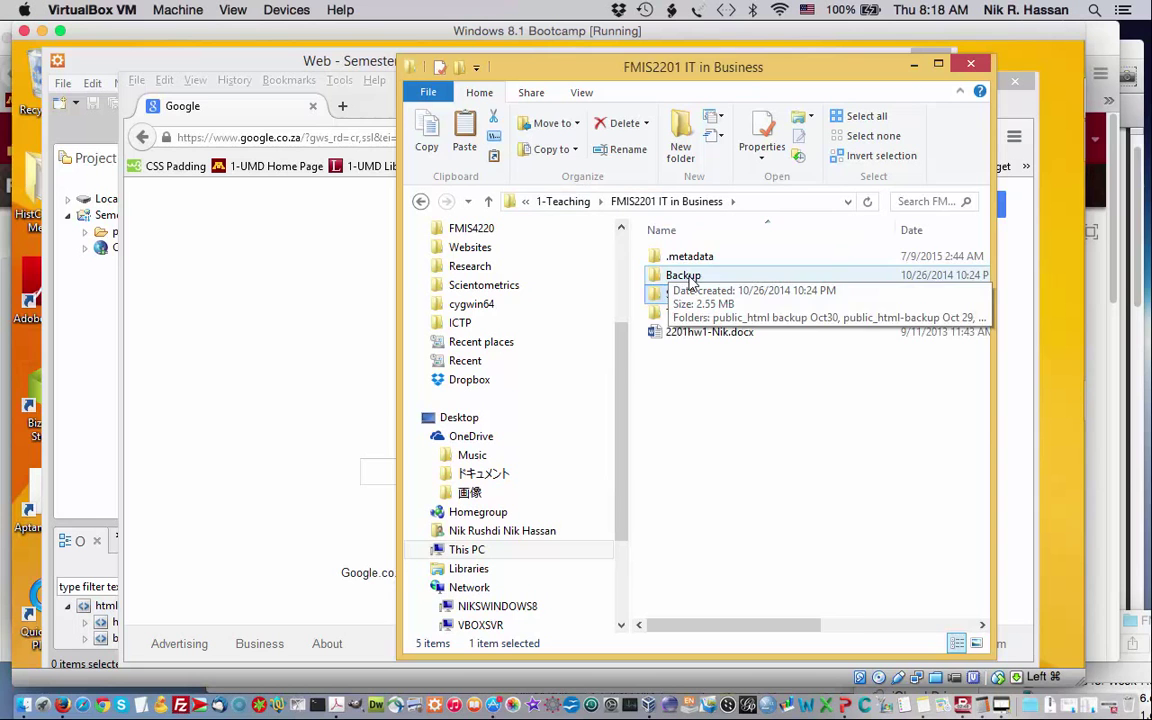
{"action": "double_click", "coordinate": [672, 275]}
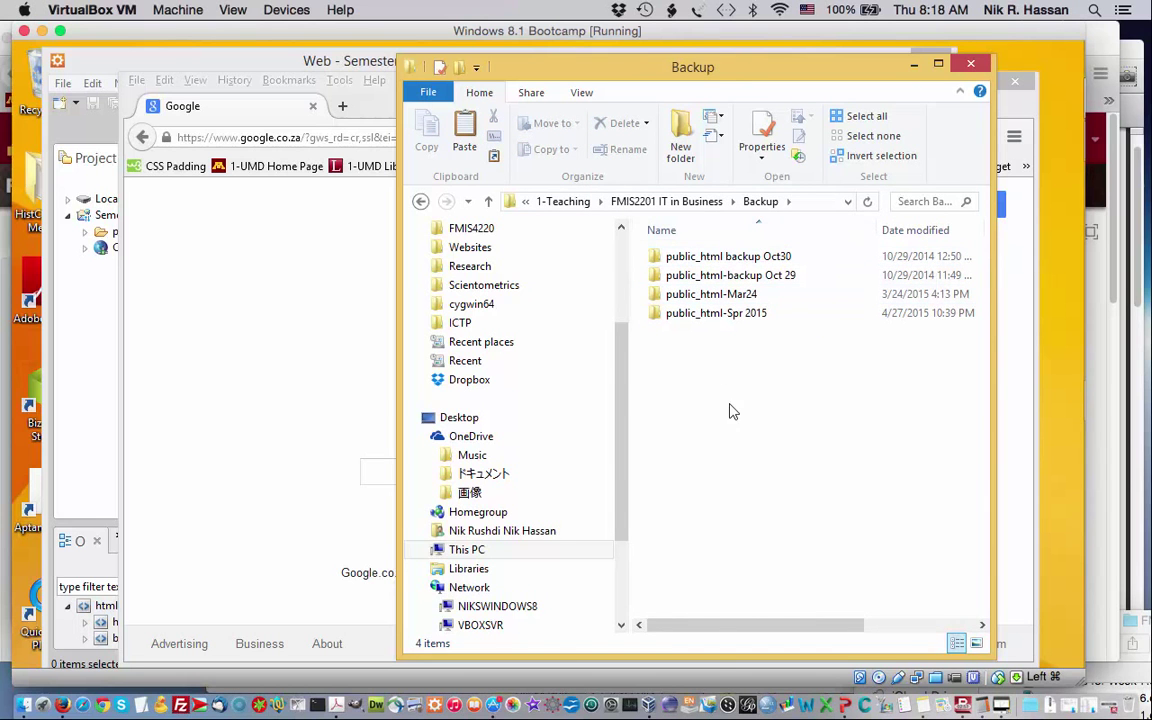
{"action": "right_click", "coordinate": [725, 370]}
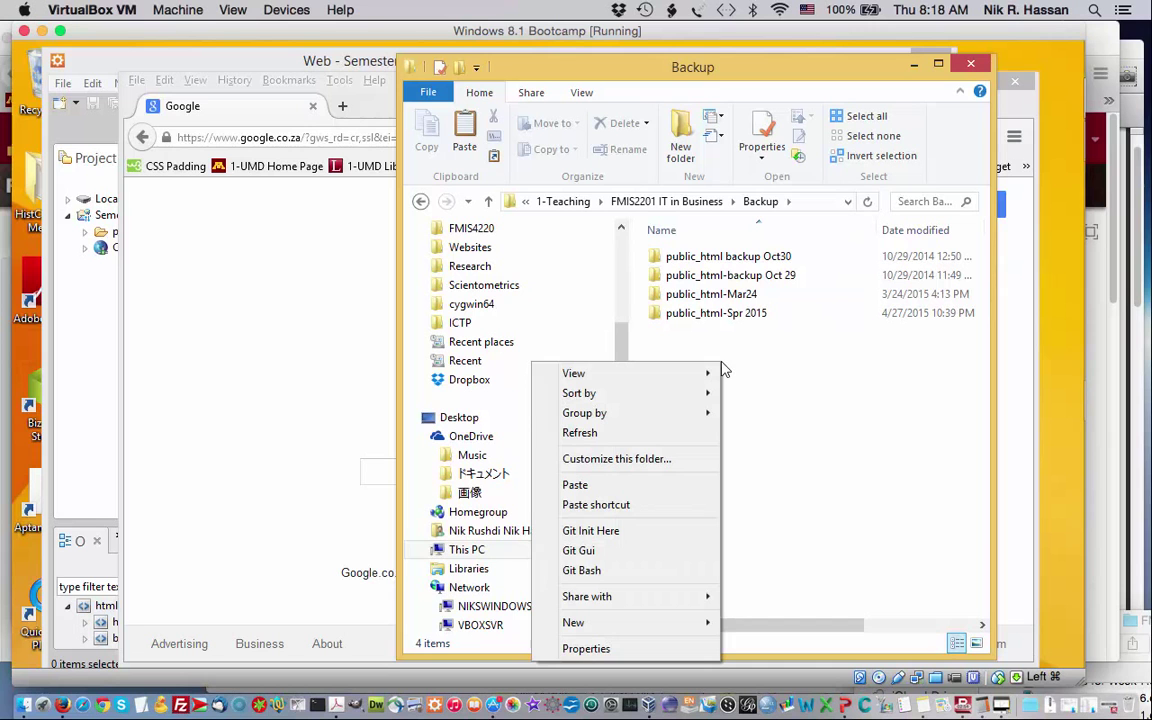
{"action": "left_click", "coordinate": [676, 490]}
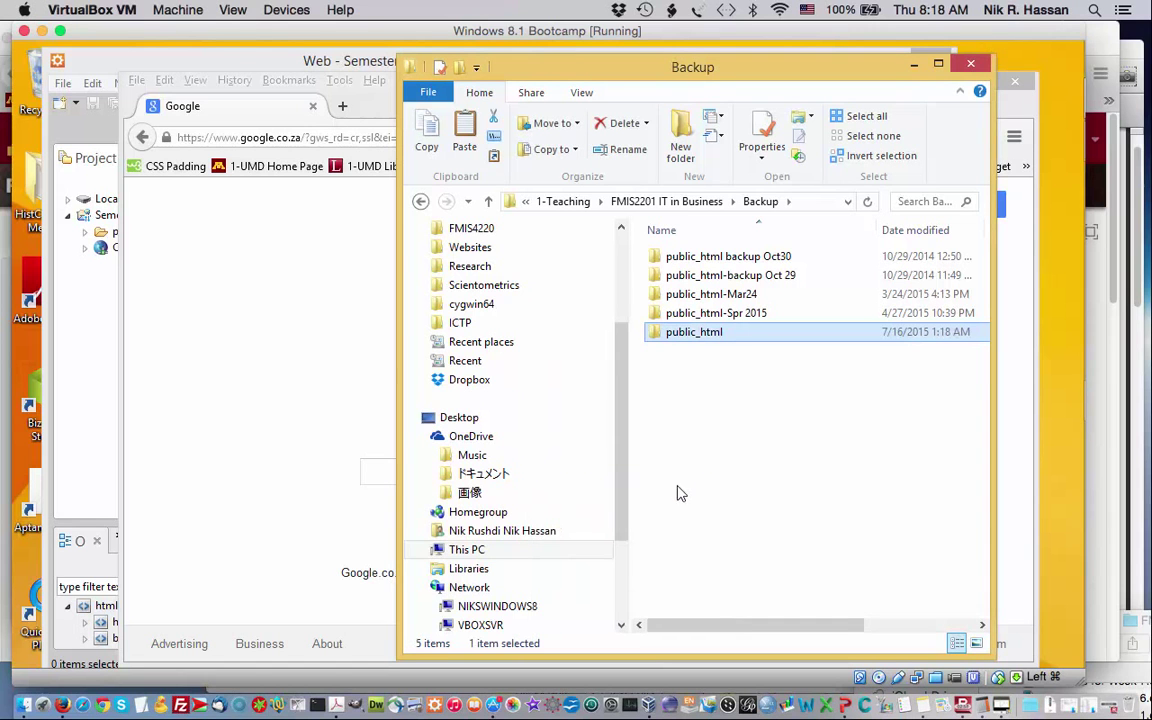
Step: Rename the copied folder in Backup to "public_html-July 16 2015"
{"action": "left_click", "coordinate": [737, 342]}
{"action": "left_click", "coordinate": [732, 332]}
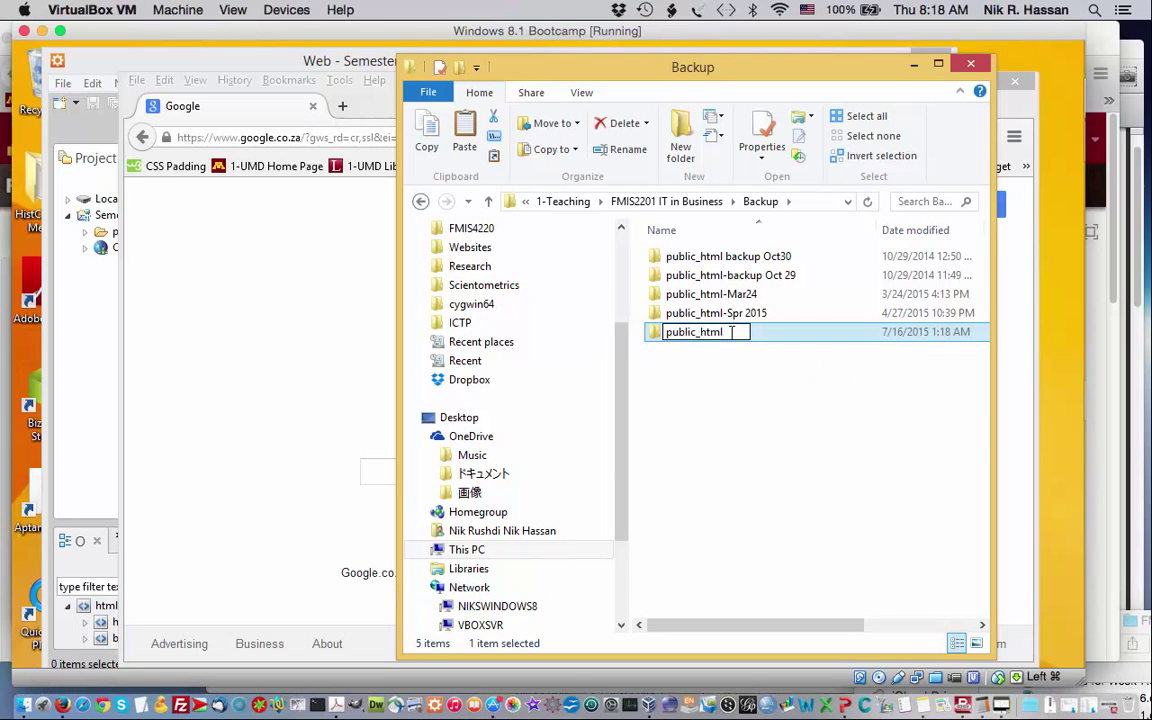
{"action": "type", "text": "-July 1"}
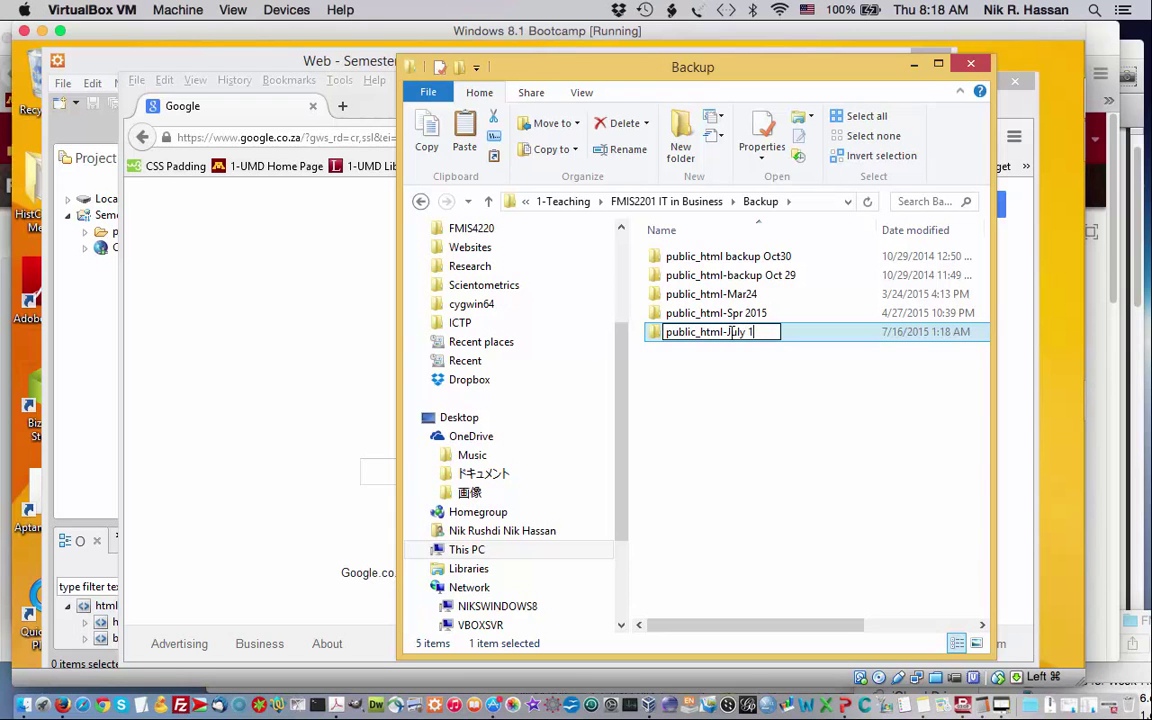
{"action": "type", "text": "6 2015"}
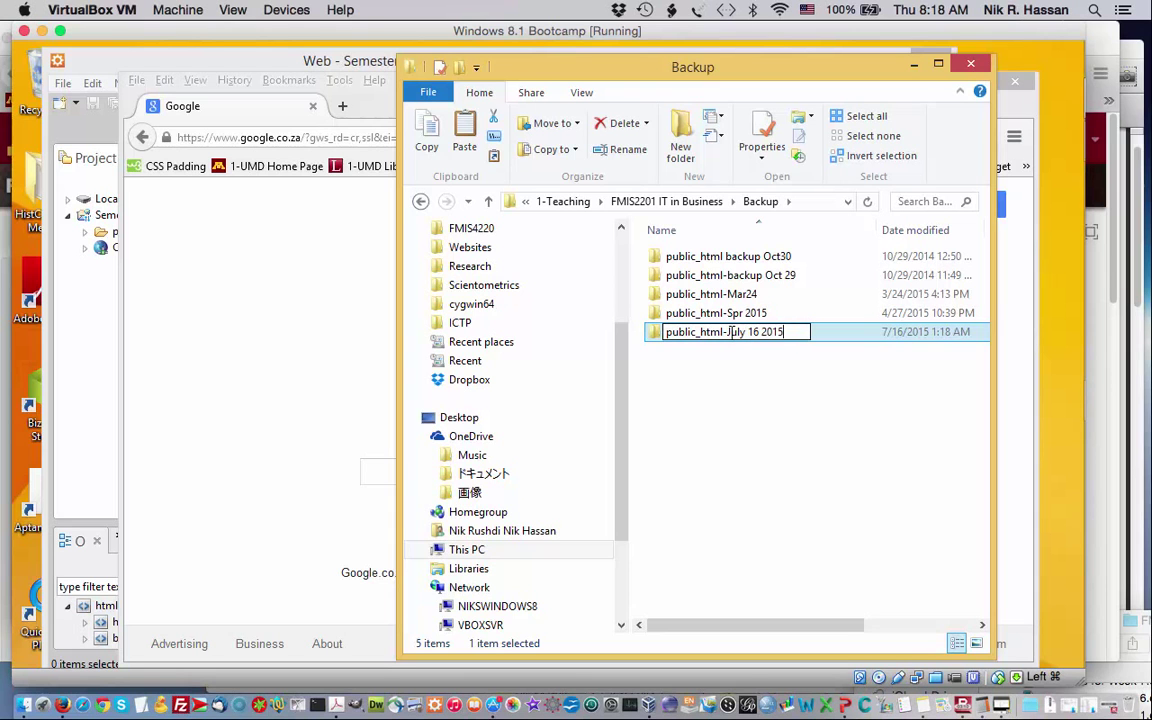
{"action": "key", "text": "Return"}
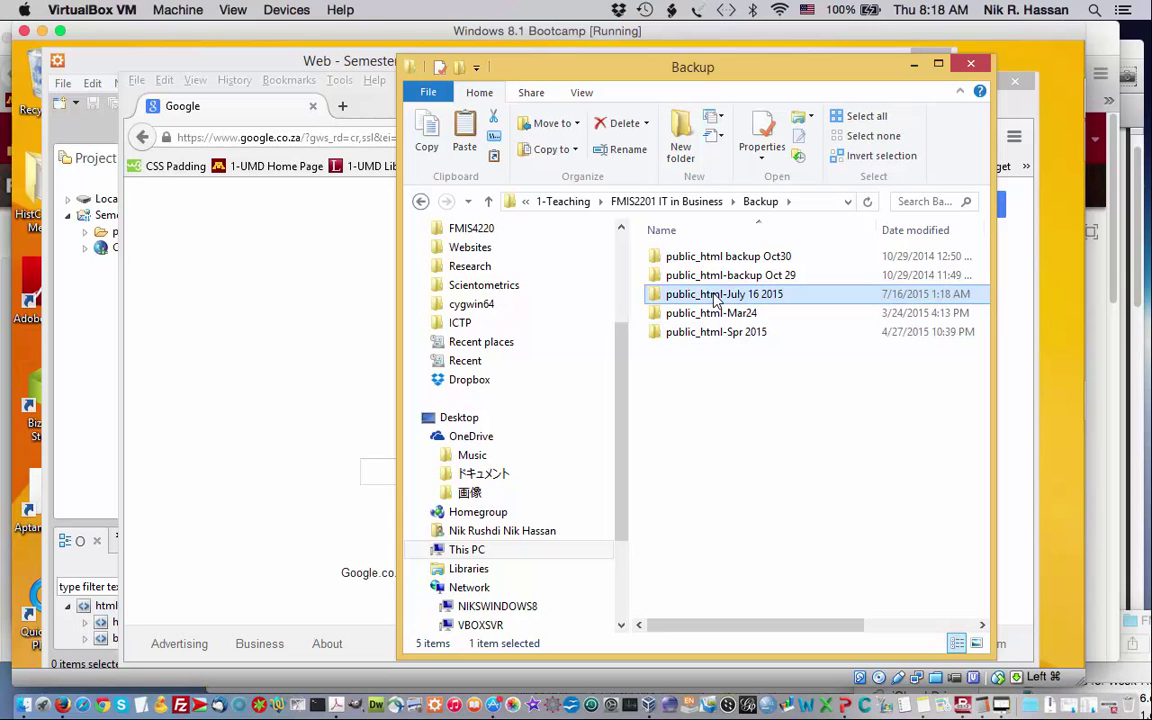
{"action": "mouse_move", "coordinate": [715, 300]}
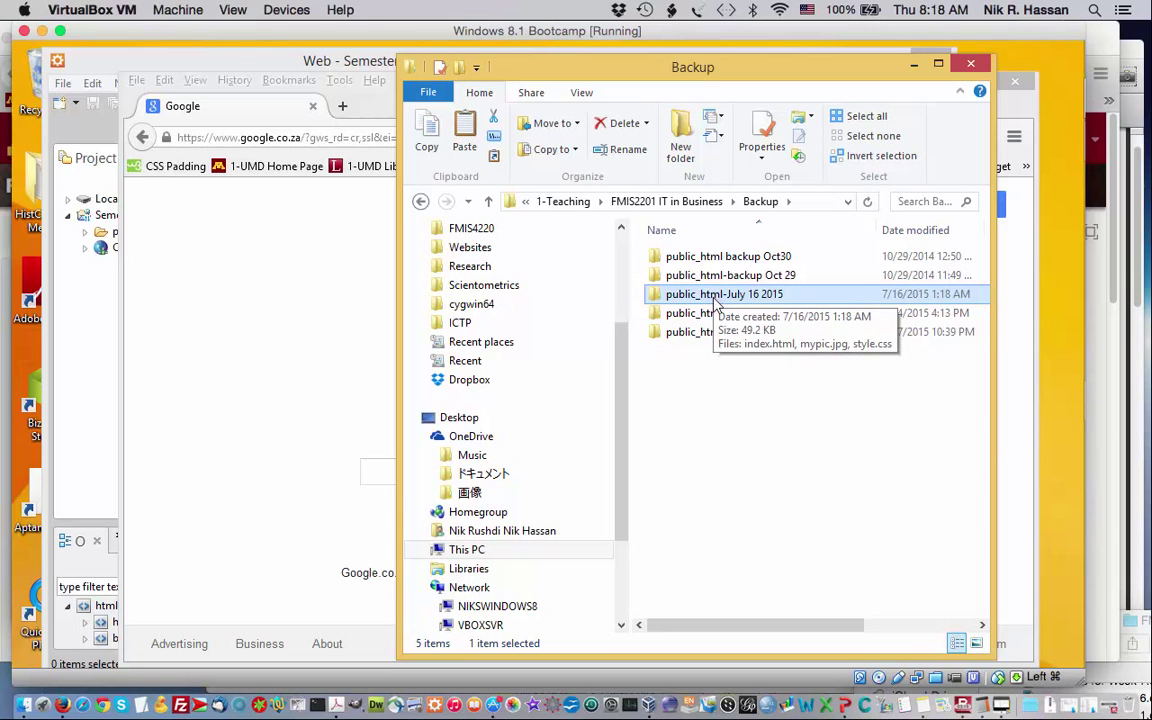
Step: Delete index.html, mypic.jpg and style.css from the original public_html folder in Semester Project
{"action": "left_click", "coordinate": [686, 202]}
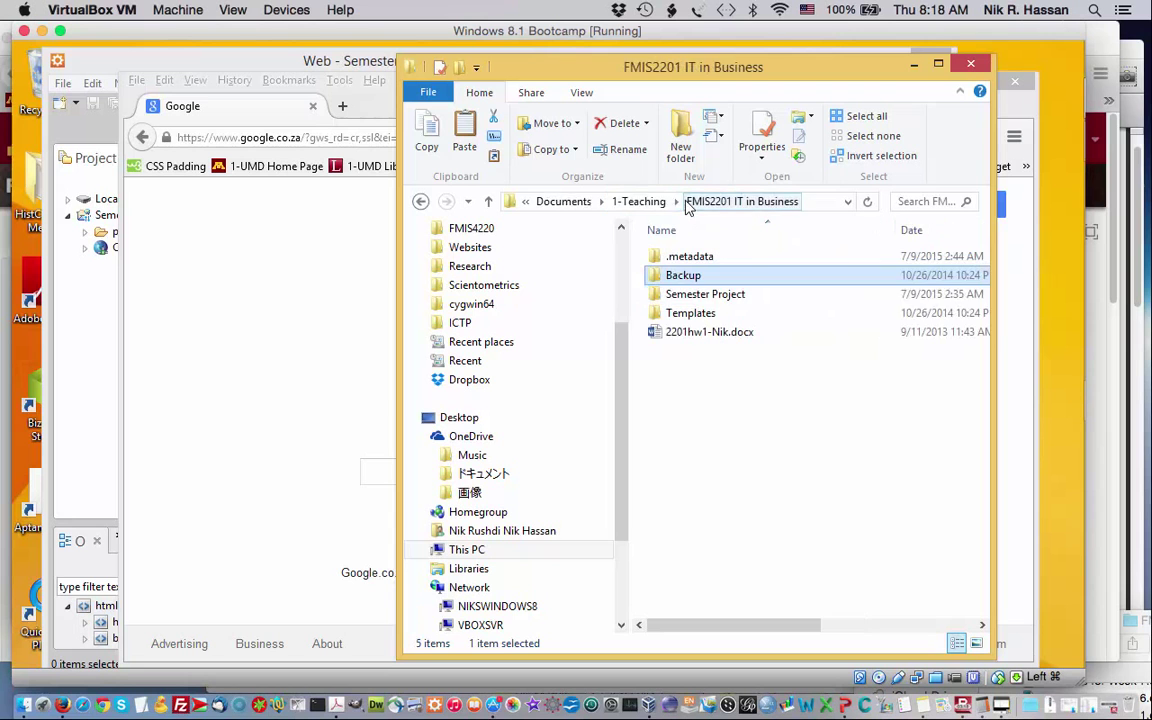
{"action": "double_click", "coordinate": [704, 300]}
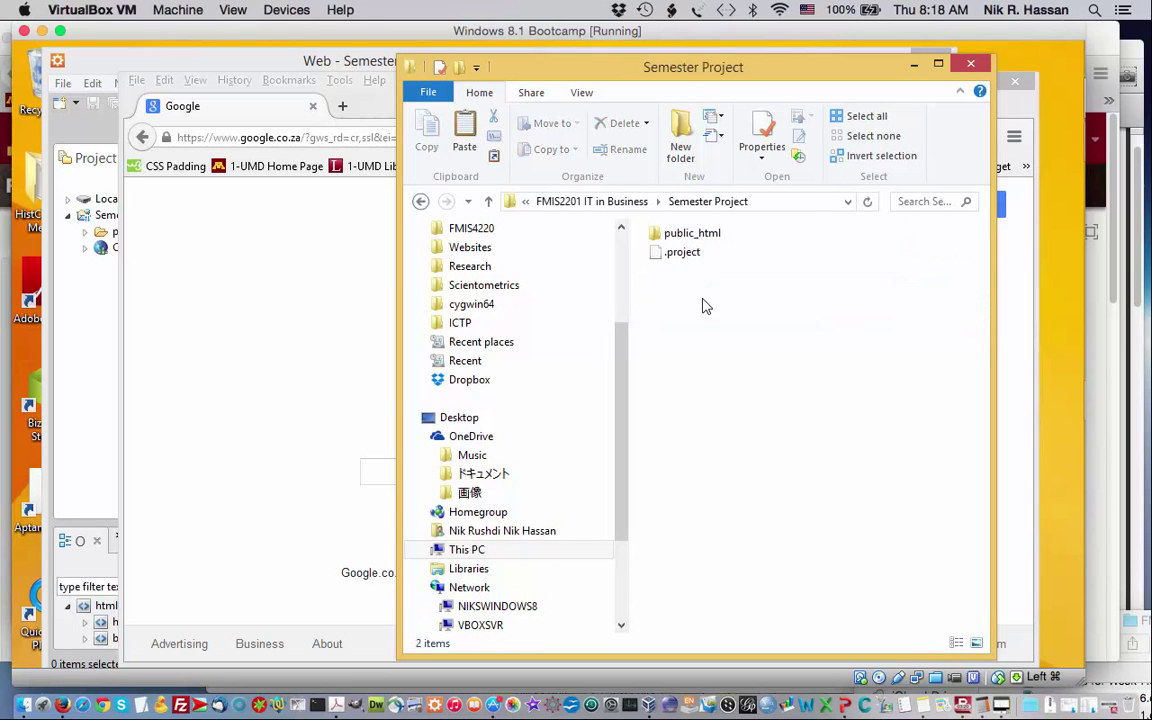
{"action": "double_click", "coordinate": [698, 233]}
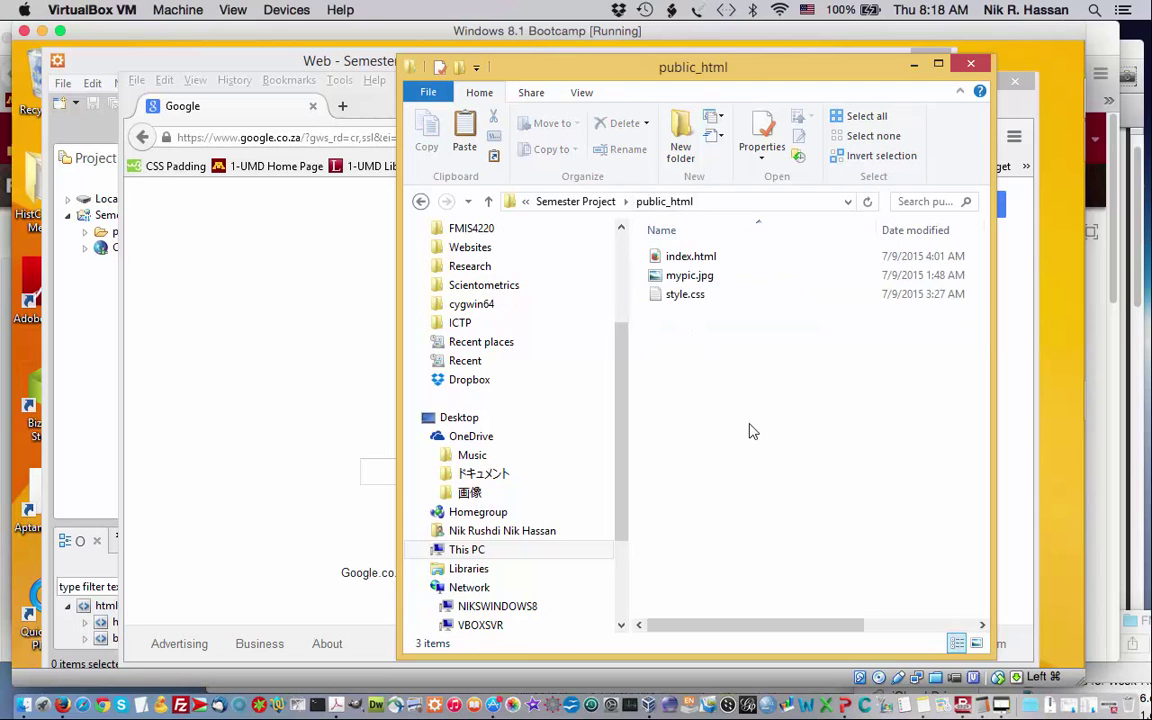
{"action": "left_click_drag", "start_coordinate": [749, 424], "coordinate": [690, 255]}
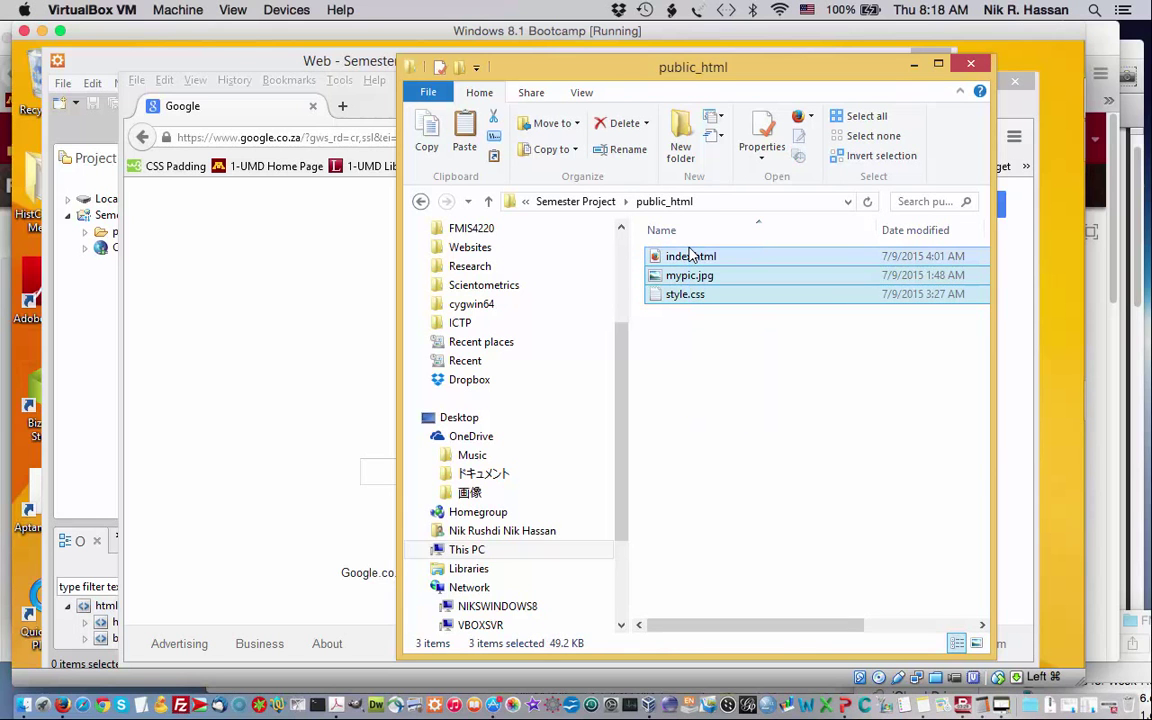
{"action": "key", "text": "Delete"}
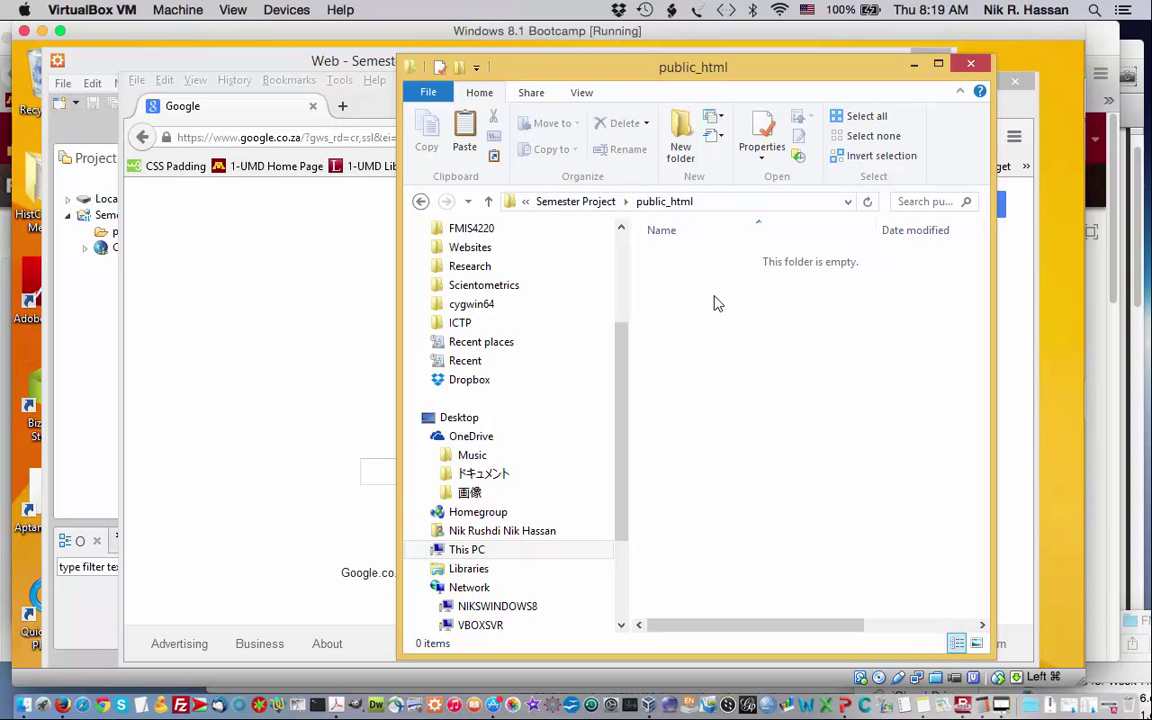
Step: Switch from the virtual machine back to the Moodle assignment page in Firefox
{"action": "left_click", "coordinate": [1090, 373]}
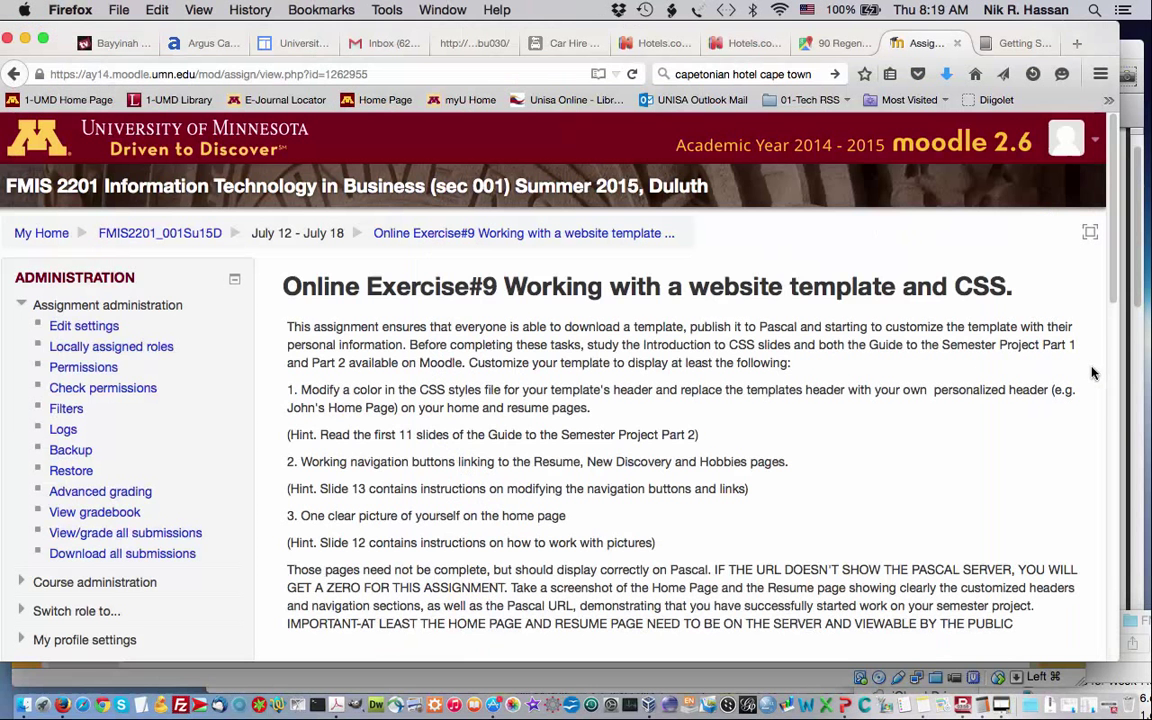
Step: Switch to PowerPoint and consult the "Working with templates" slide of the Aptana guide
{"action": "key", "text": "super+Tab"}
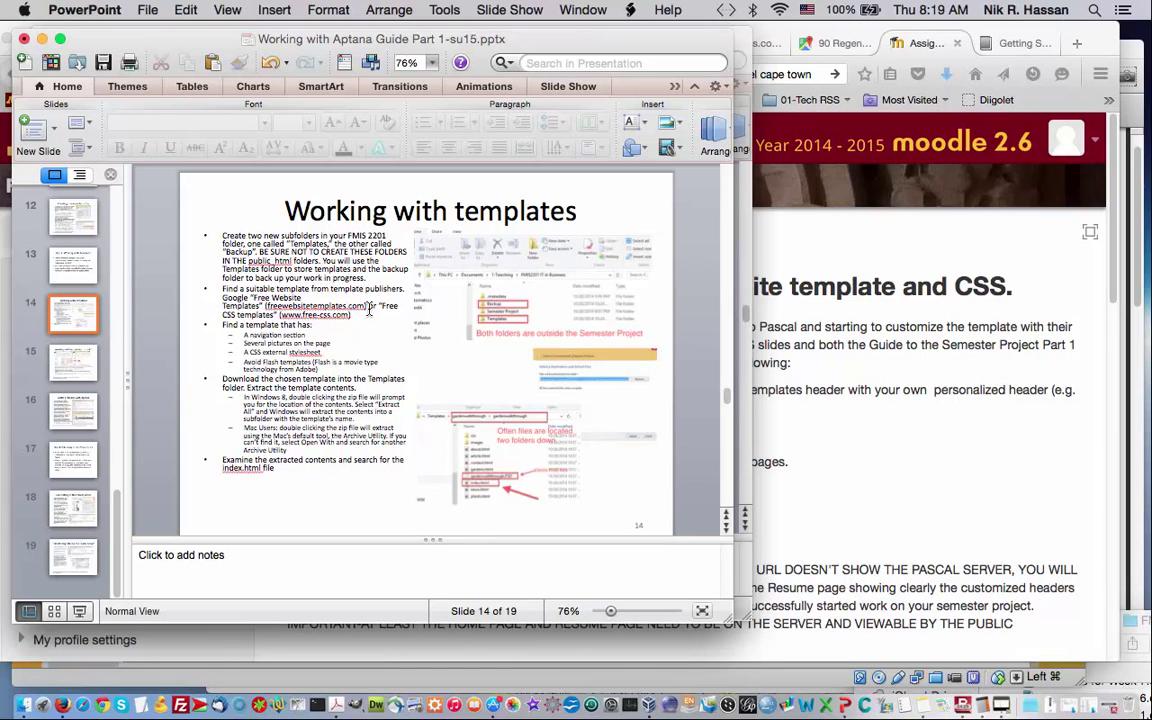
{"action": "left_click", "coordinate": [362, 382]}
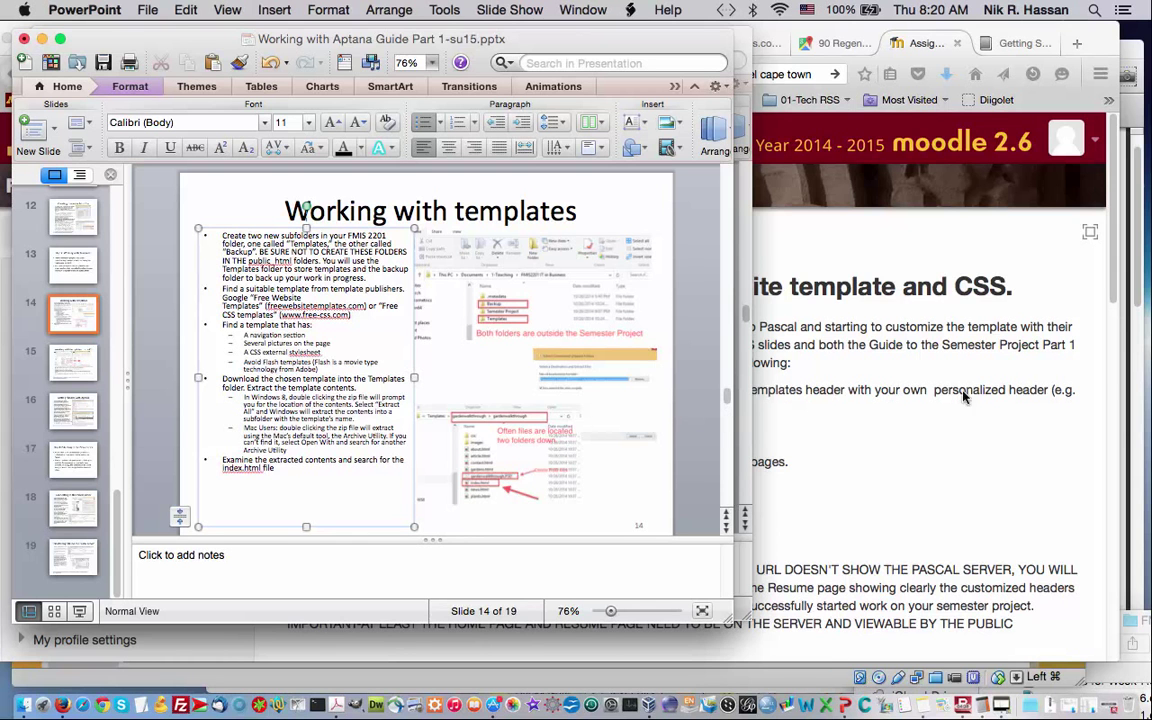
Step: Switch to the Windows 8.1 virtual machine and bring its Firefox window to the front
{"action": "key", "text": "super+Tab"}
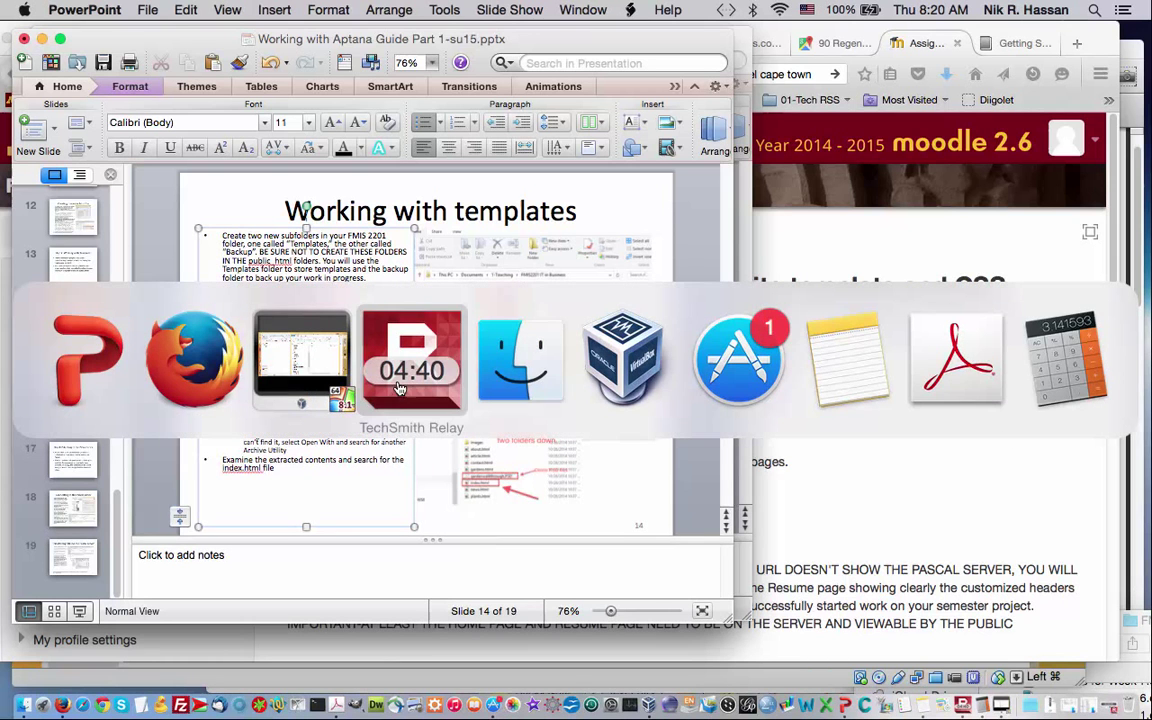
{"action": "left_click", "coordinate": [333, 360]}
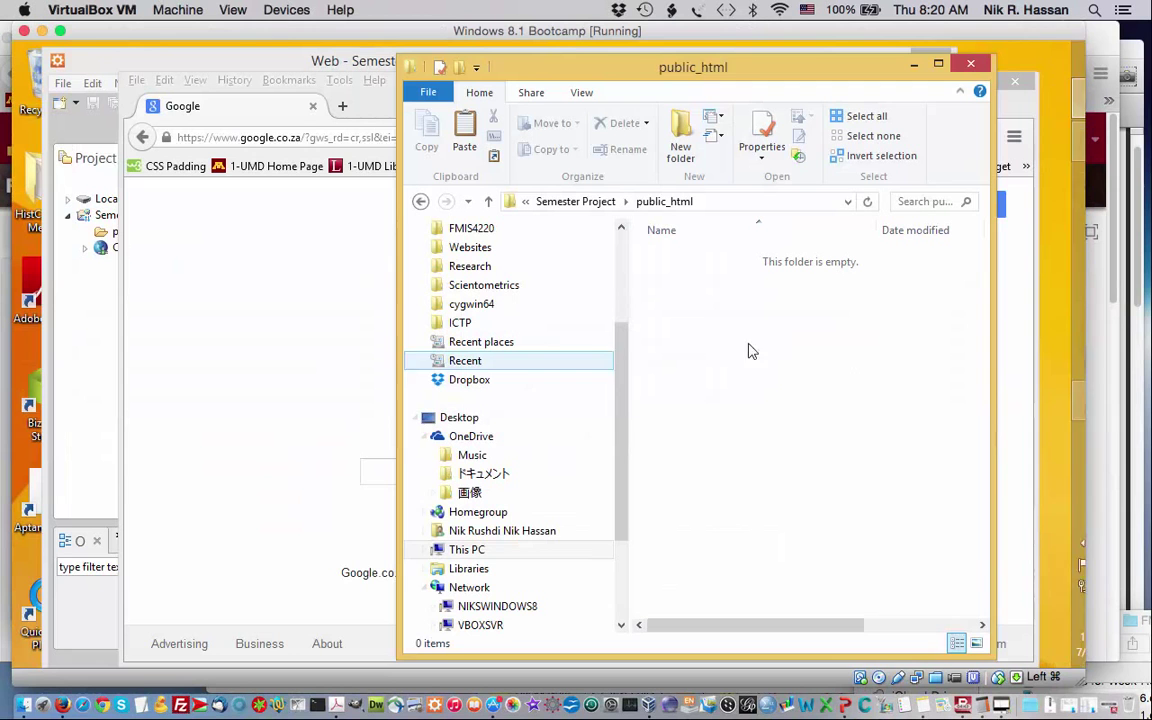
{"action": "mouse_move", "coordinate": [1080, 260]}
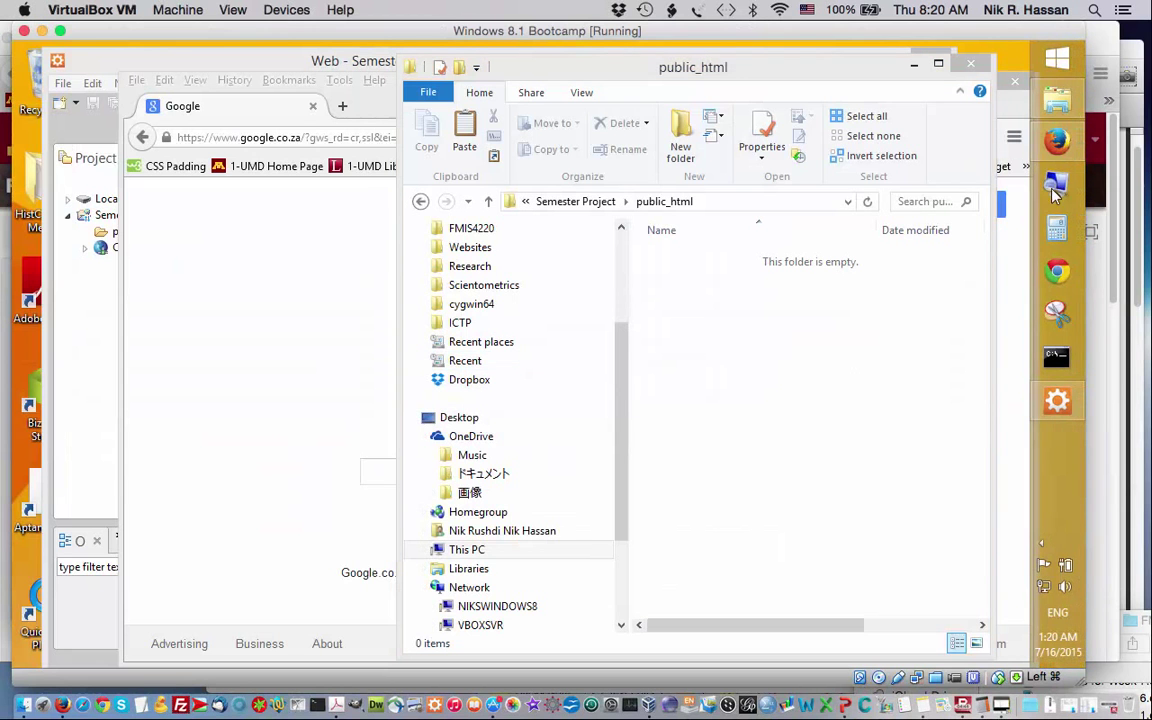
{"action": "left_click", "coordinate": [1057, 142]}
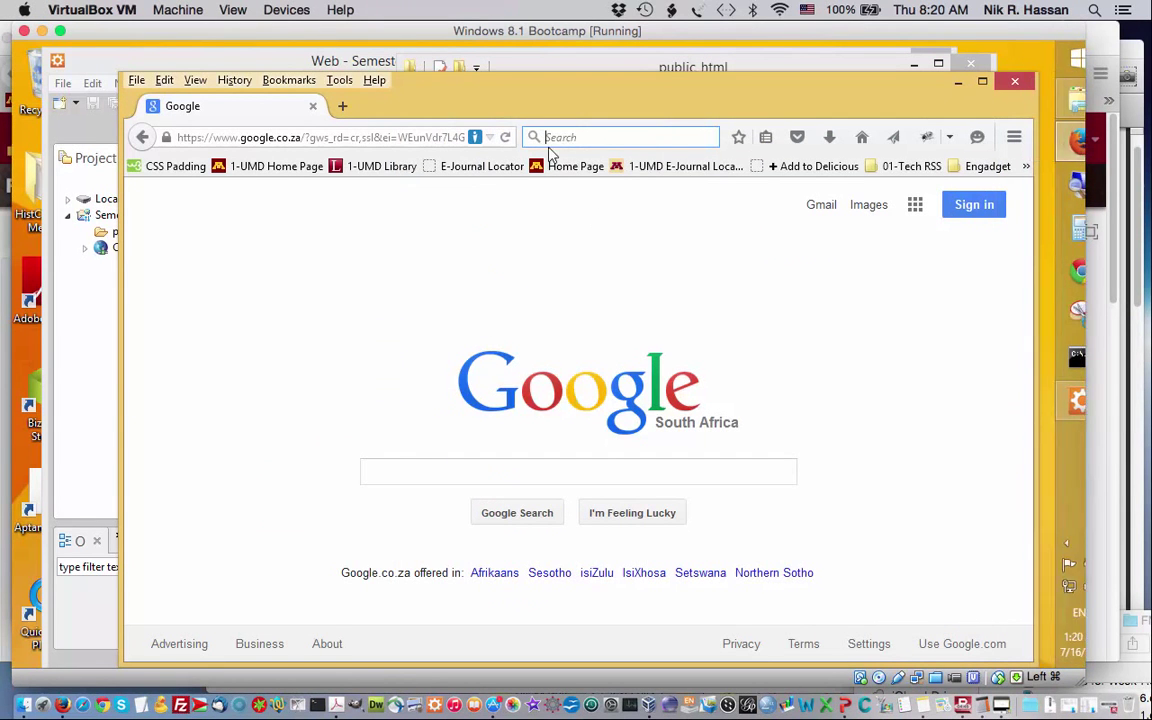
Step: Search the web for "free website templates" and open the freewebsitetemplates.com site from the results
{"action": "left_click", "coordinate": [596, 136]}
{"action": "type", "text": "free"}
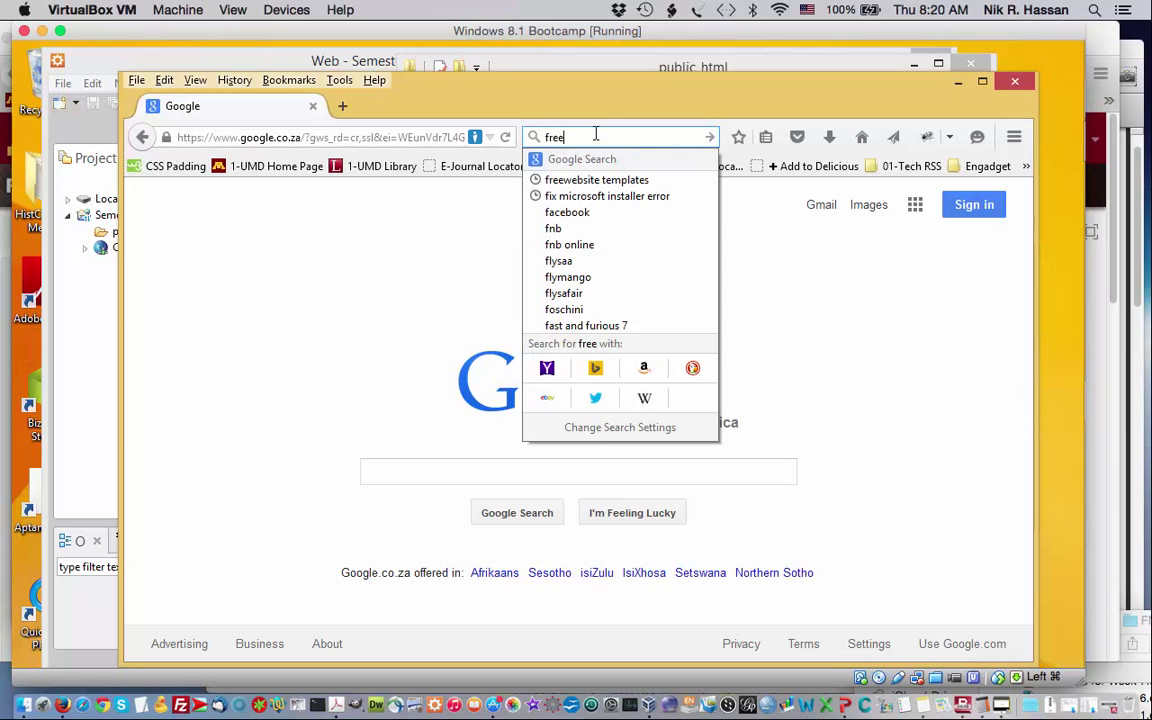
{"action": "type", "text": " we"}
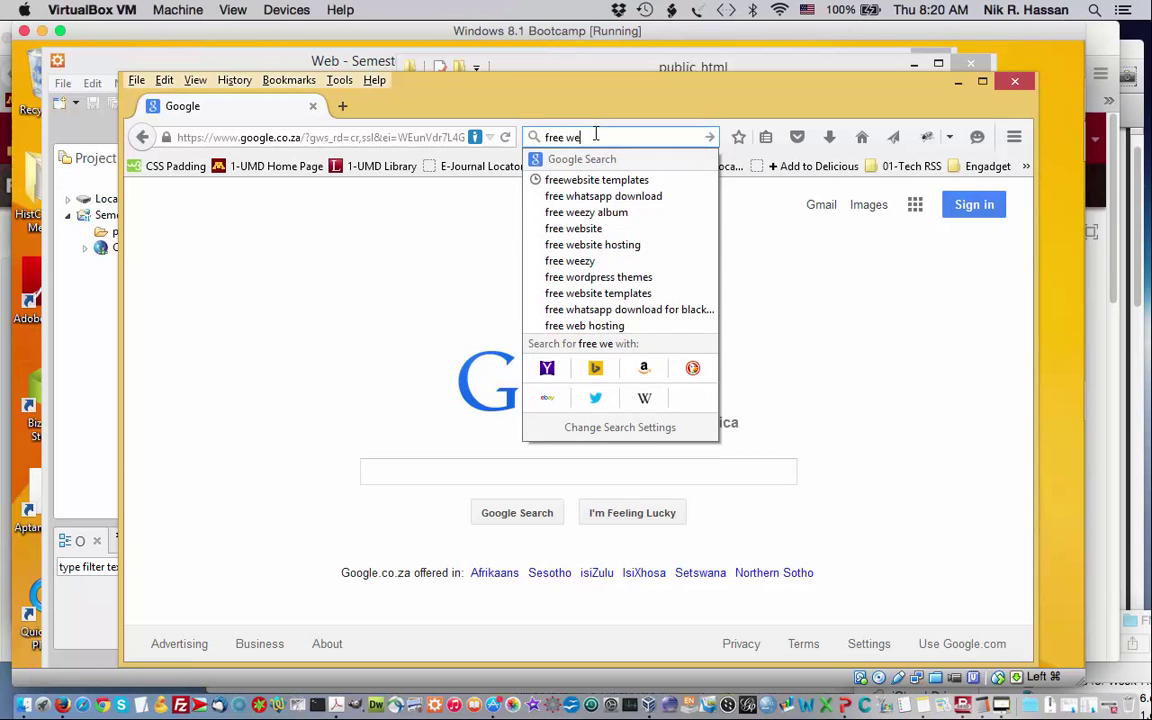
{"action": "type", "text": "bsite templates"}
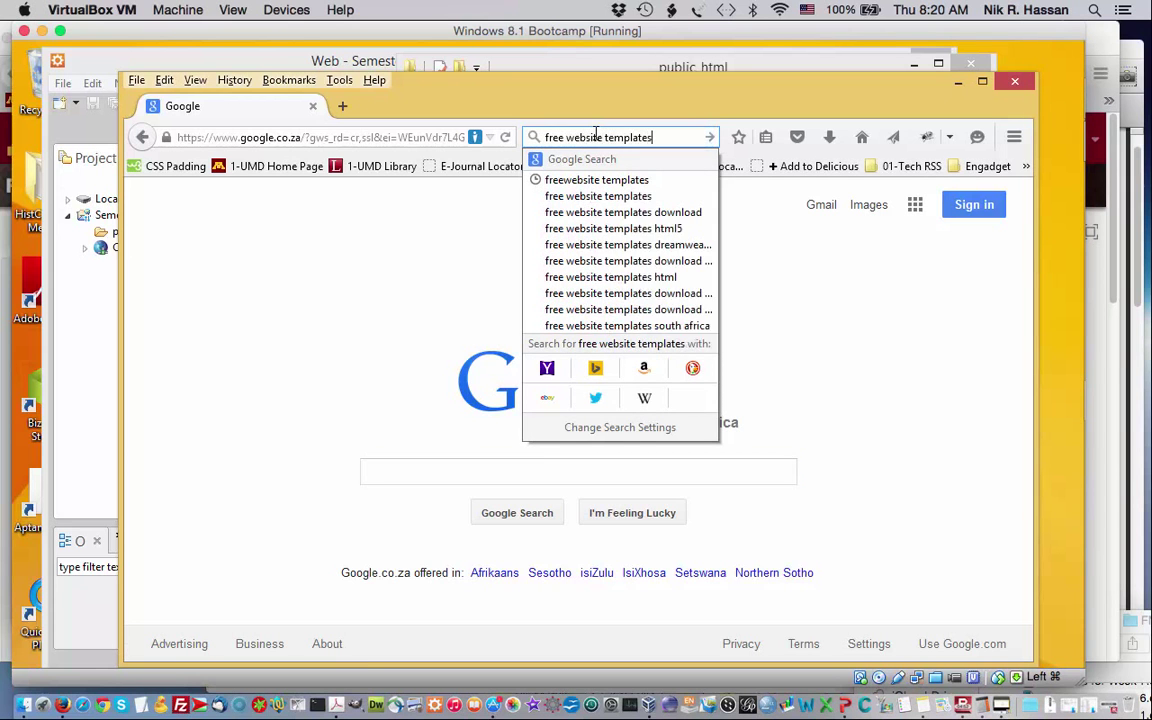
{"action": "key", "text": "Return"}
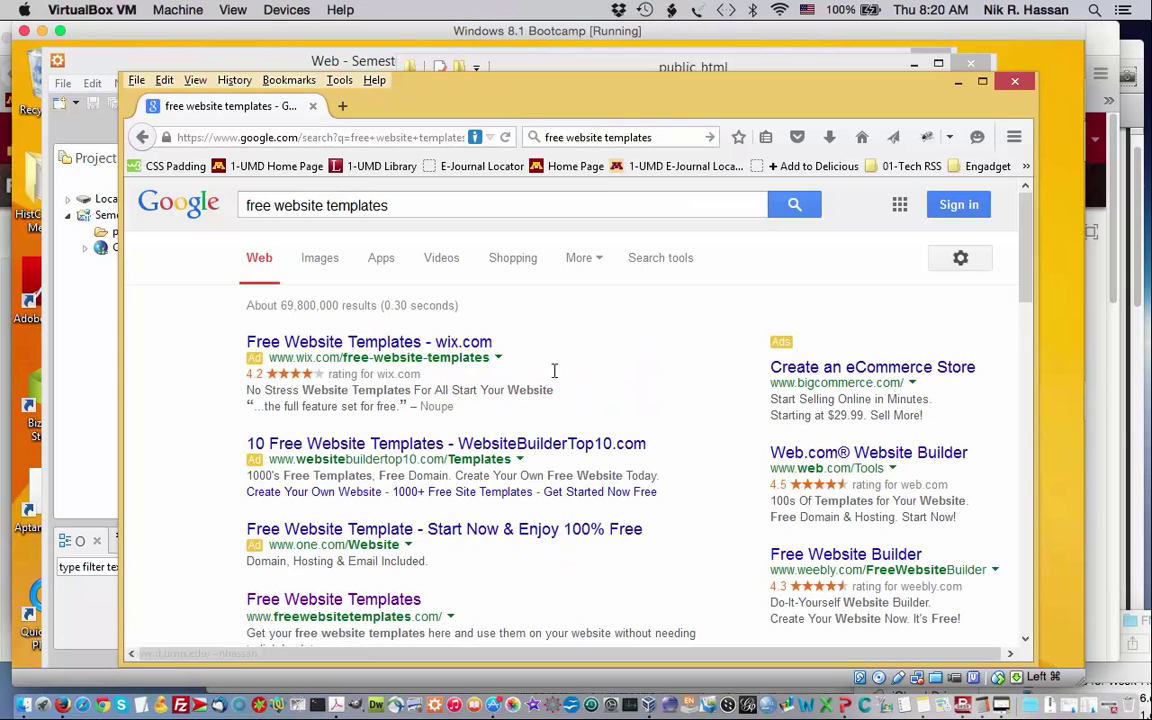
{"action": "scroll", "coordinate": [640, 390], "scroll_direction": "down", "scroll_amount": 3}
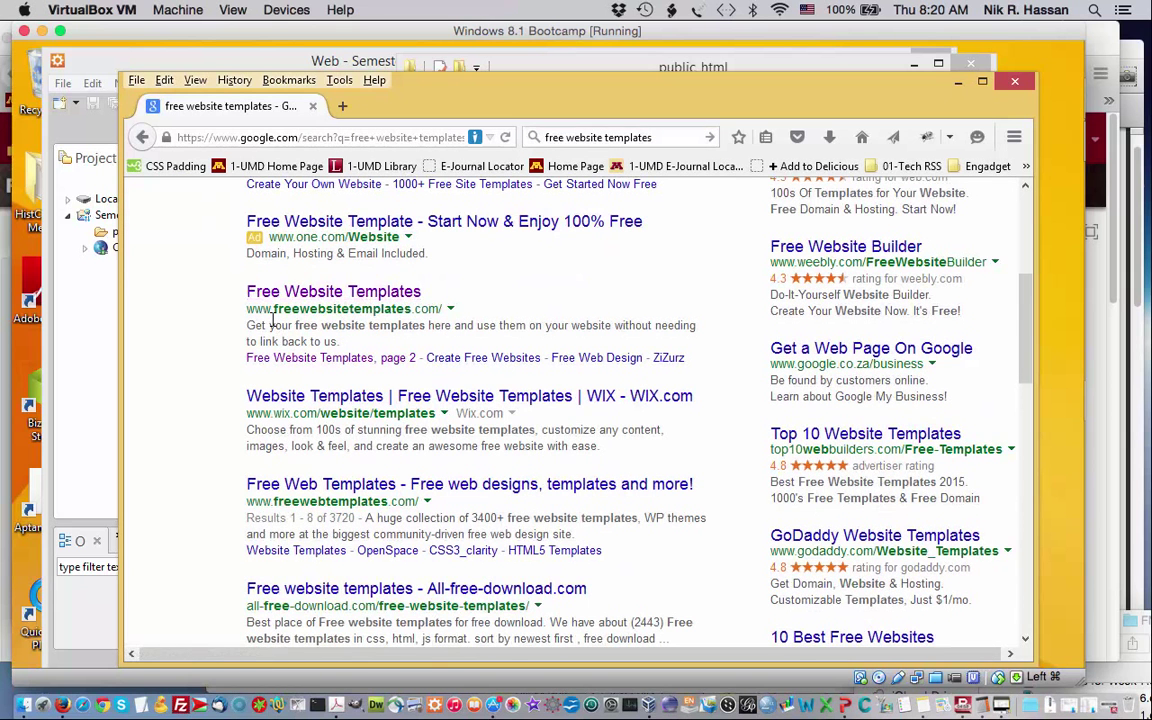
{"action": "left_click", "coordinate": [340, 295]}
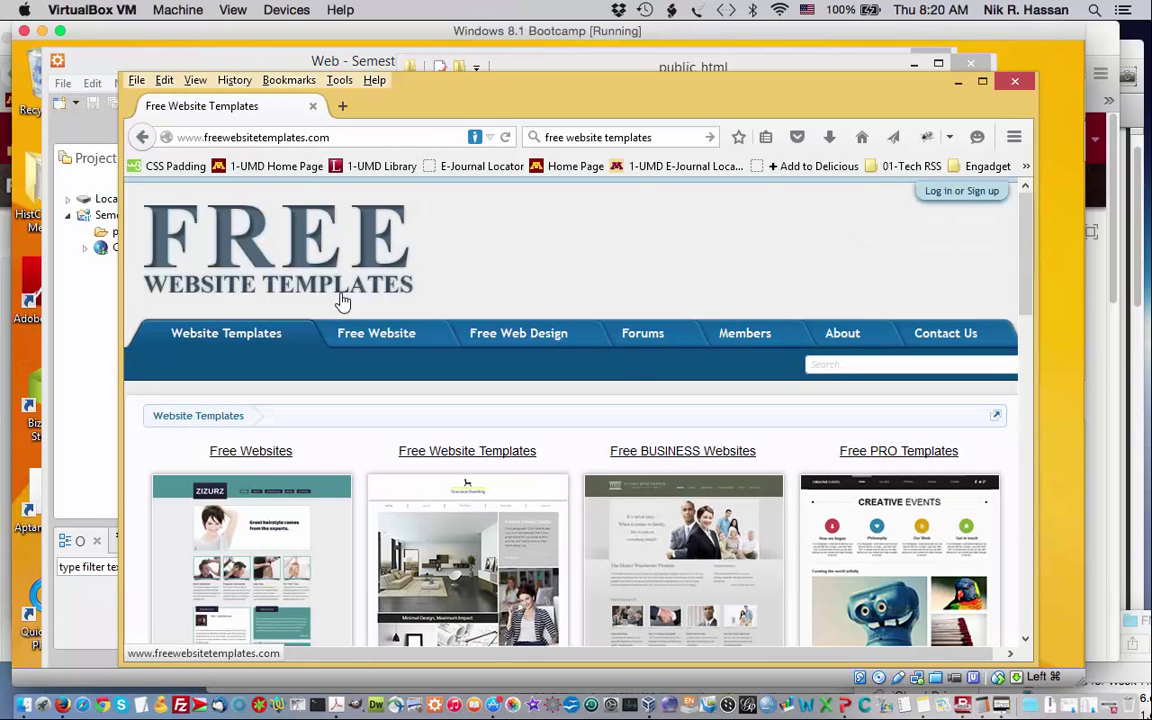
Step: Browse the template gallery and examine which templates offer a direct download rather than only a Wix version
{"action": "scroll", "coordinate": [631, 366], "scroll_direction": "down", "scroll_amount": 5}
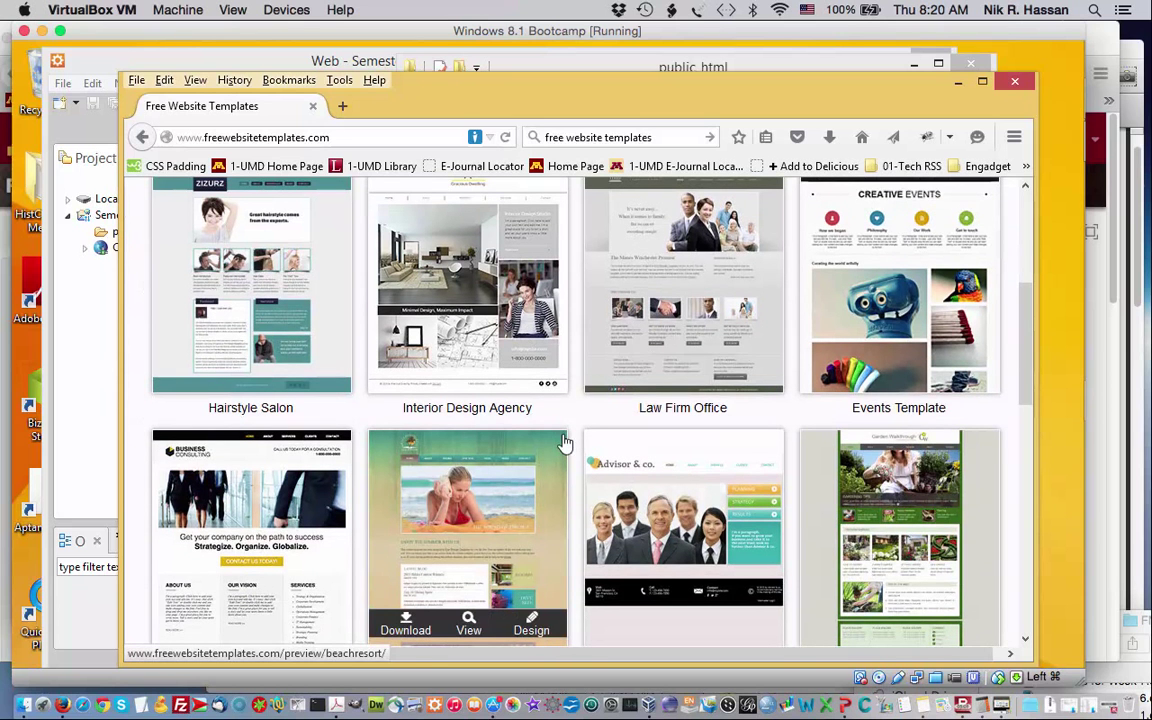
{"action": "mouse_move", "coordinate": [631, 392]}
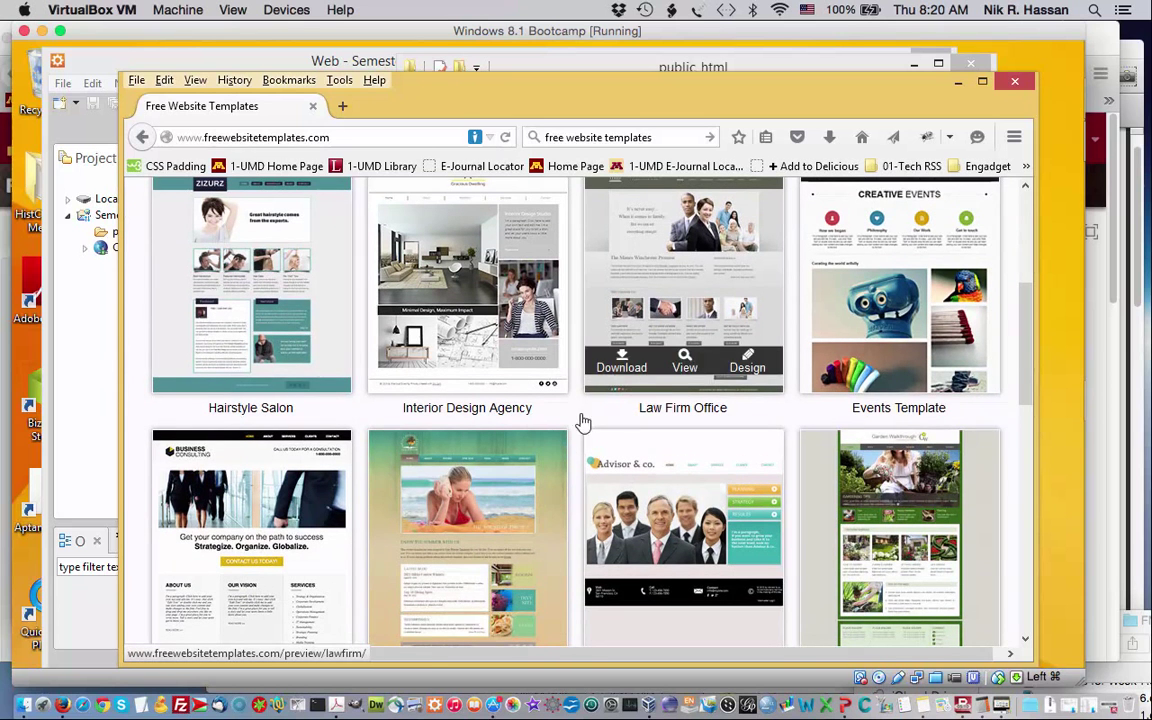
{"action": "mouse_move", "coordinate": [548, 508]}
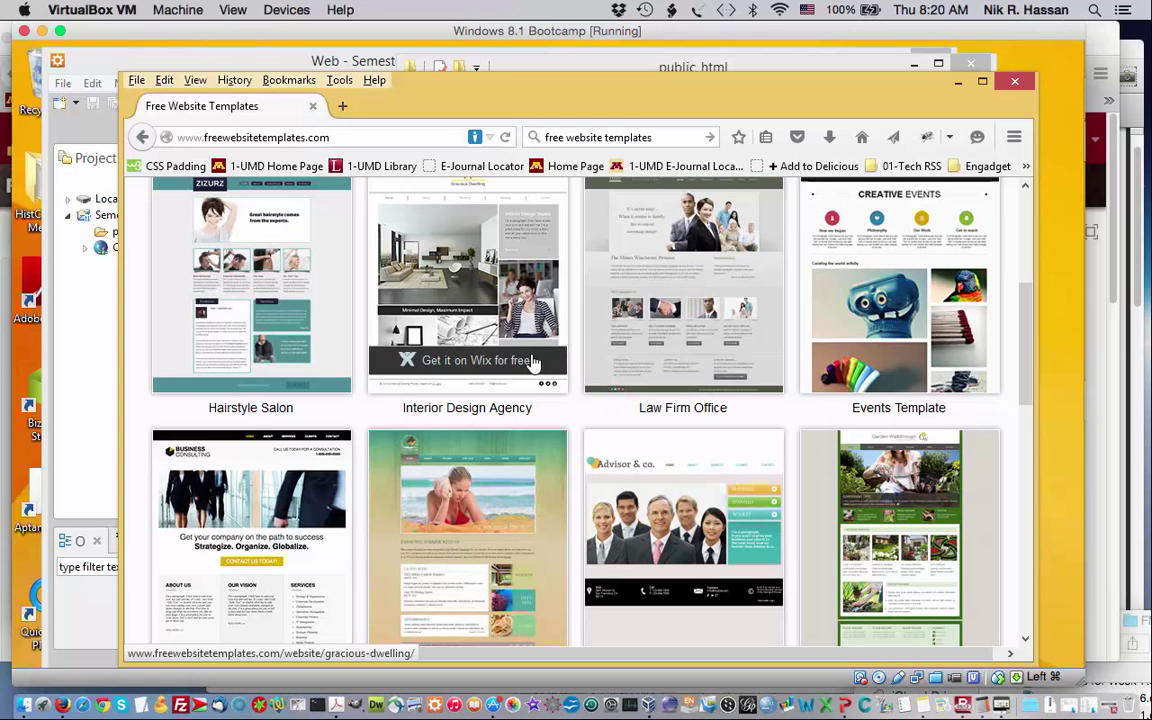
{"action": "mouse_move", "coordinate": [622, 355]}
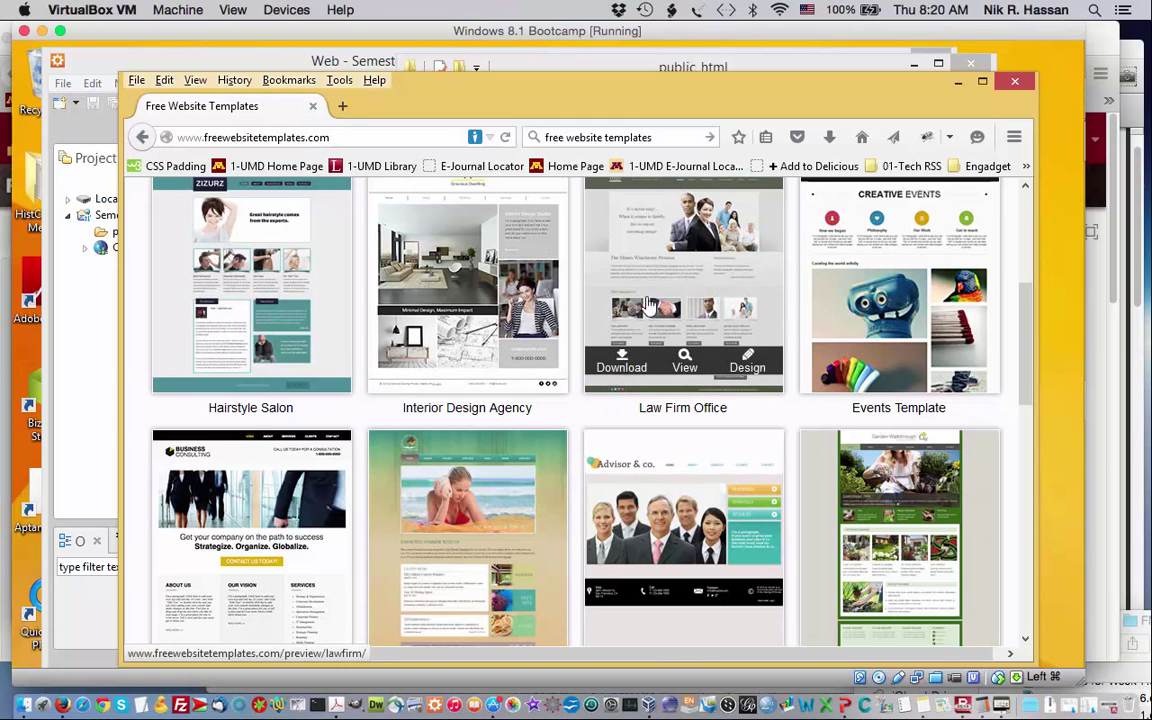
{"action": "scroll", "coordinate": [620, 276], "scroll_direction": "up", "scroll_amount": 2}
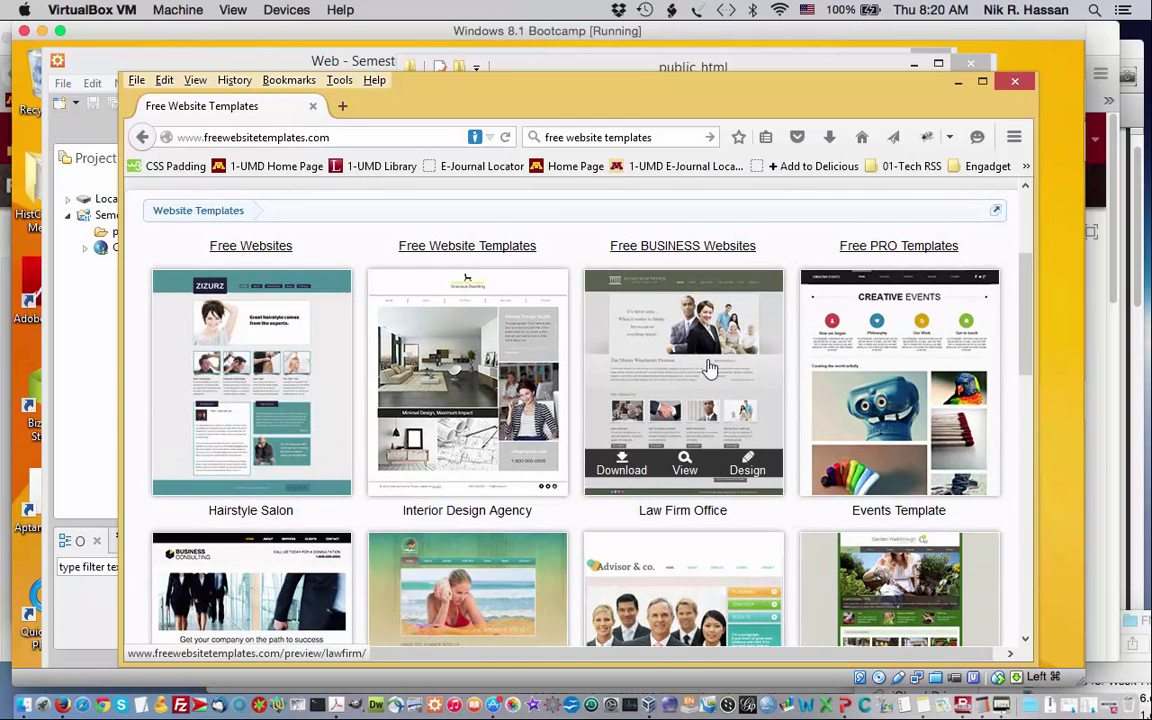
{"action": "scroll", "coordinate": [705, 368], "scroll_direction": "down", "scroll_amount": 4}
{"action": "mouse_move", "coordinate": [468, 314]}
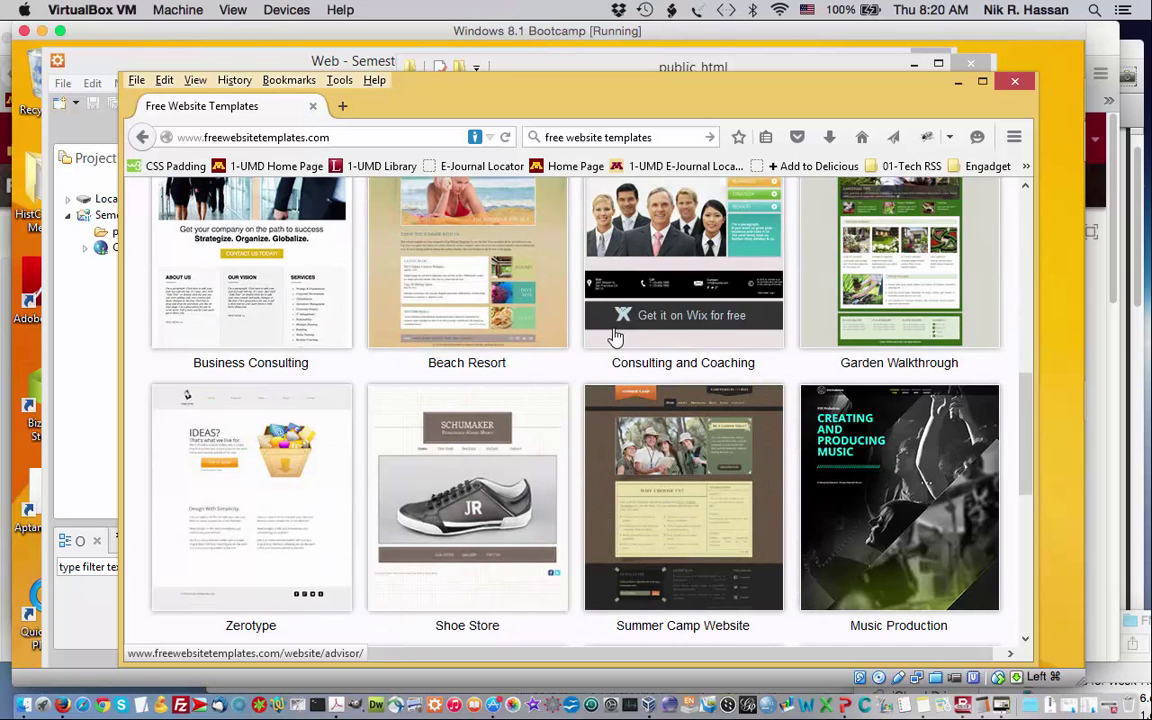
{"action": "scroll", "coordinate": [475, 480], "scroll_direction": "down", "scroll_amount": 3}
{"action": "mouse_move", "coordinate": [497, 428]}
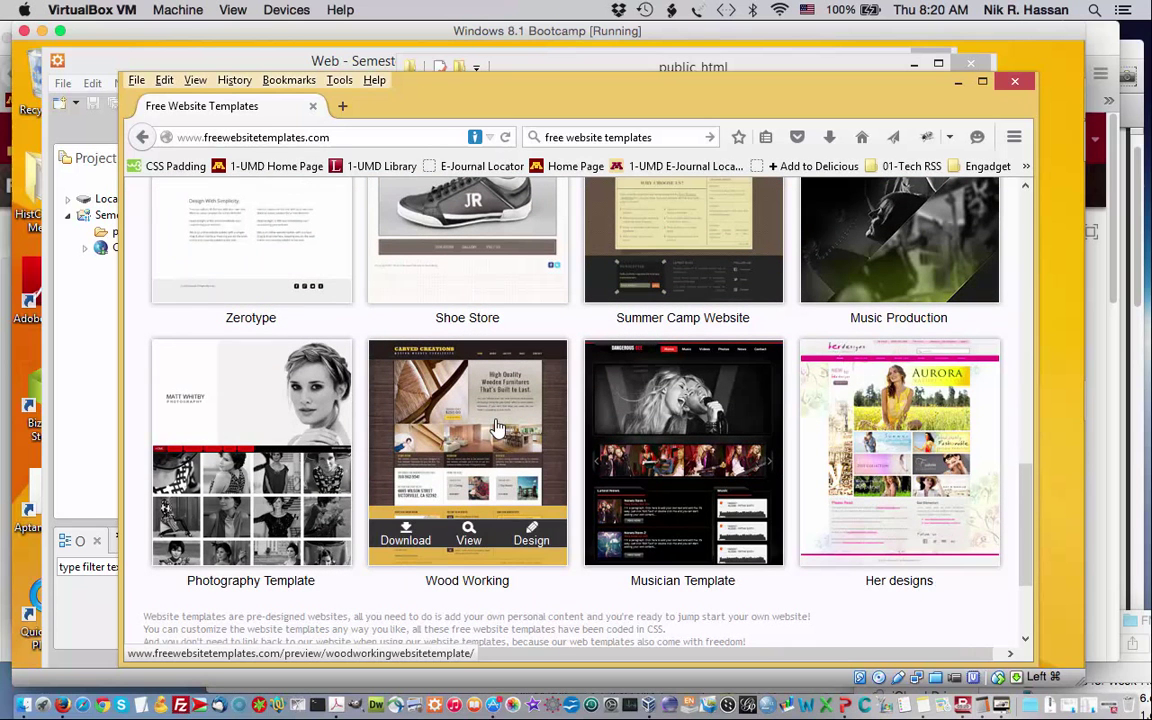
{"action": "mouse_move", "coordinate": [860, 487]}
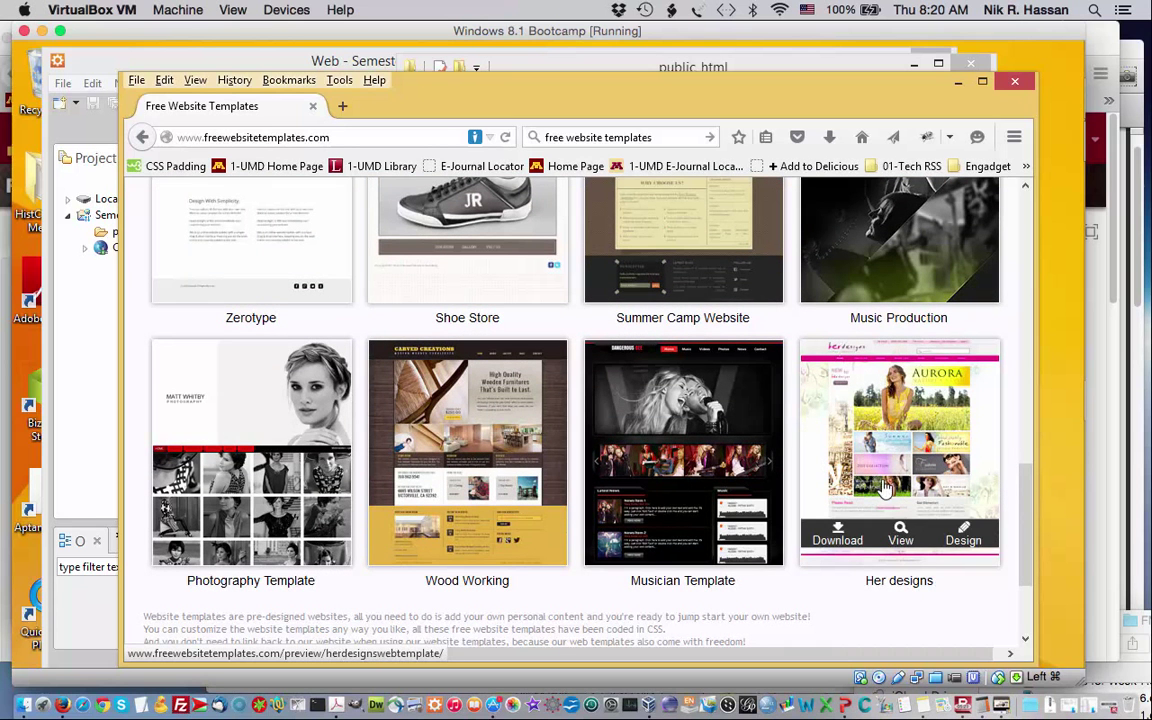
{"action": "mouse_move", "coordinate": [437, 435]}
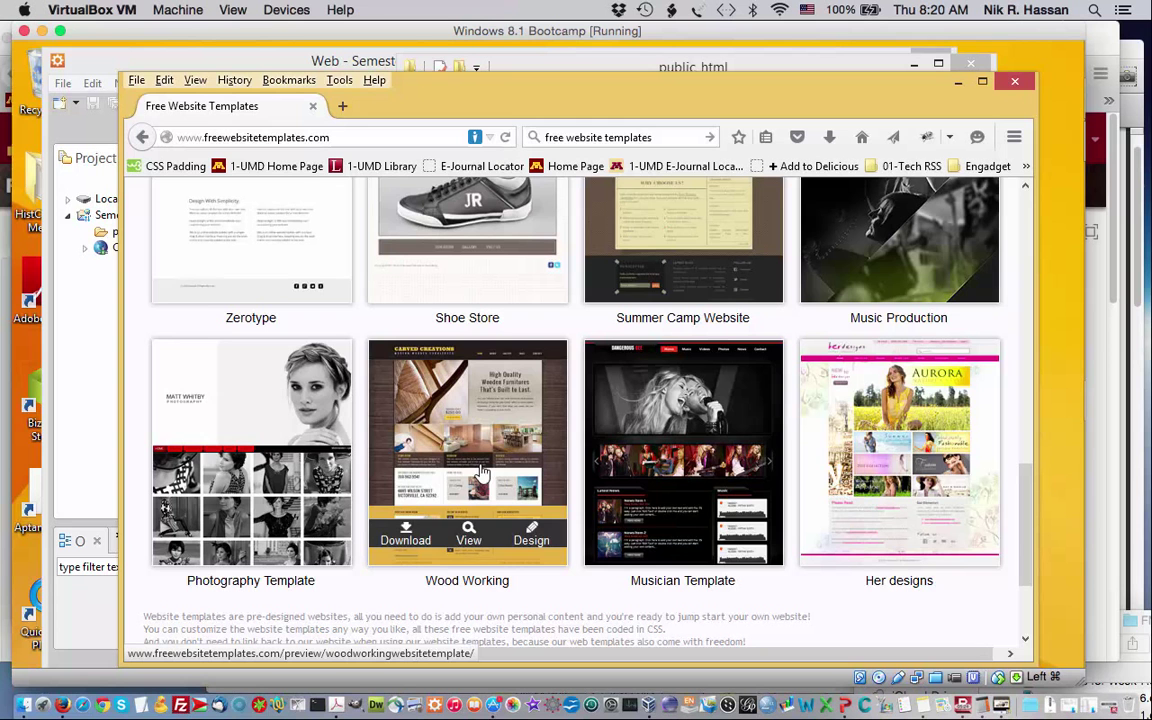
{"action": "mouse_move", "coordinate": [607, 482]}
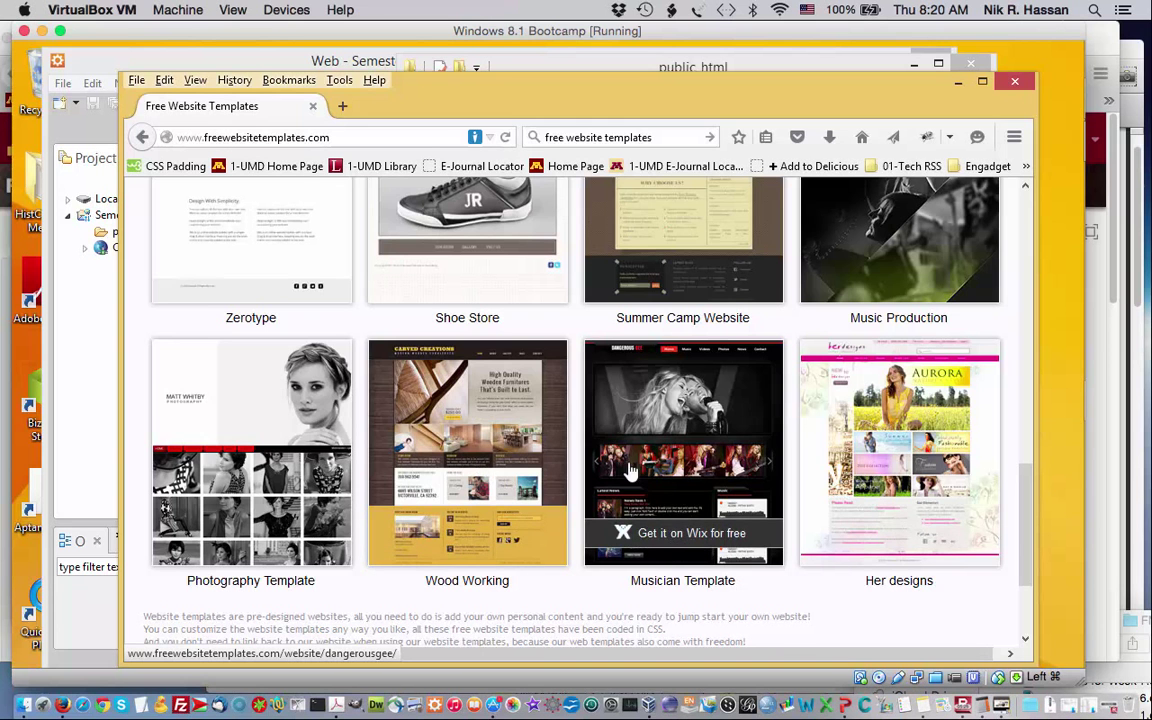
{"action": "scroll", "coordinate": [630, 470], "scroll_direction": "up", "scroll_amount": 3}
{"action": "scroll", "coordinate": [617, 458], "scroll_direction": "up", "scroll_amount": 3}
{"action": "mouse_move", "coordinate": [888, 408]}
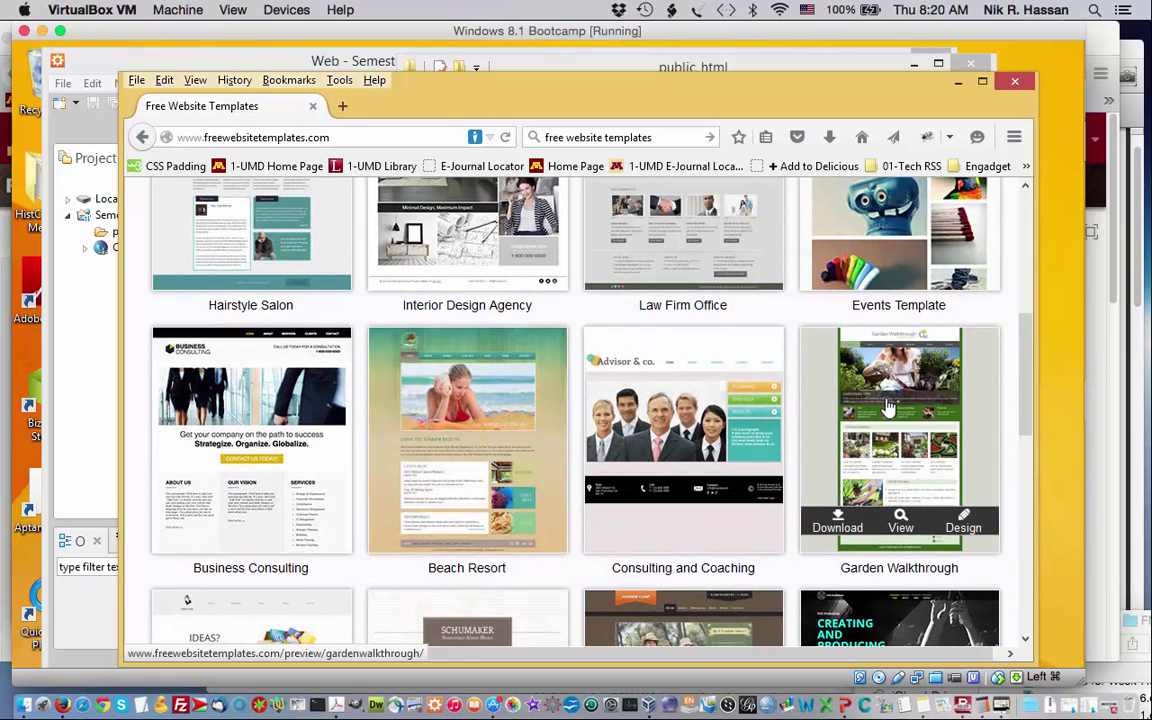
Step: Request the Garden Walkthrough template download and choose to save gardenwalkthrough.zip as a file
{"action": "left_click", "coordinate": [838, 527]}
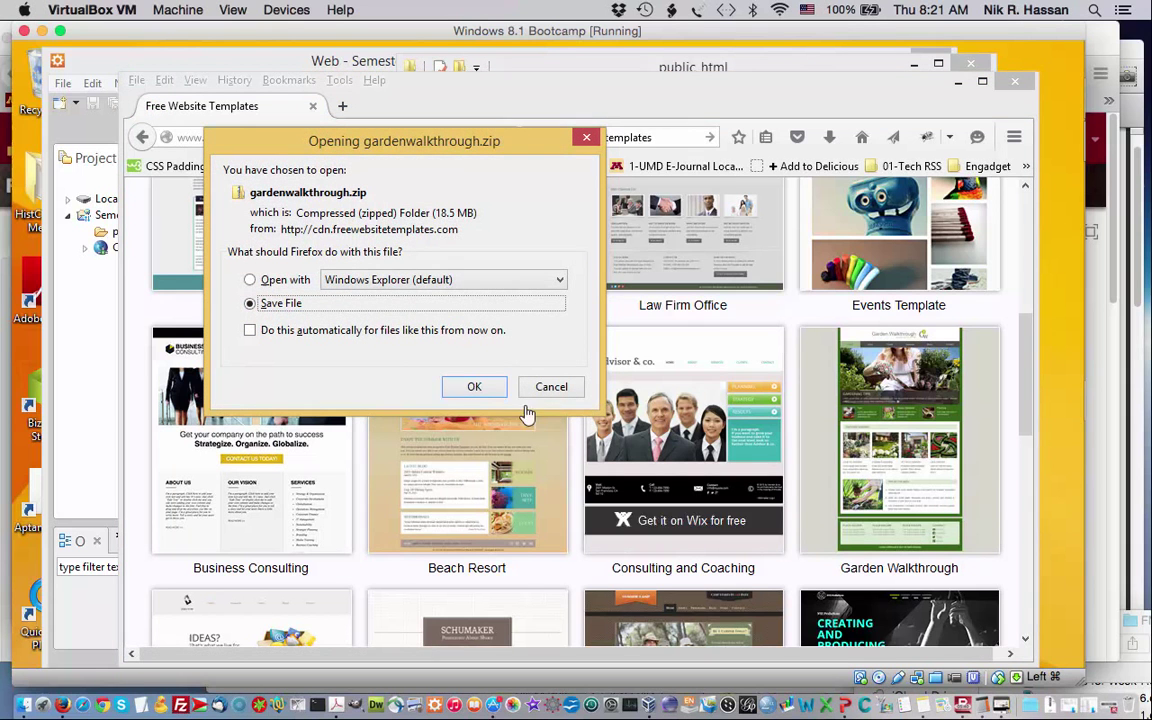
{"action": "left_click_drag", "start_coordinate": [435, 147], "coordinate": [445, 162]}
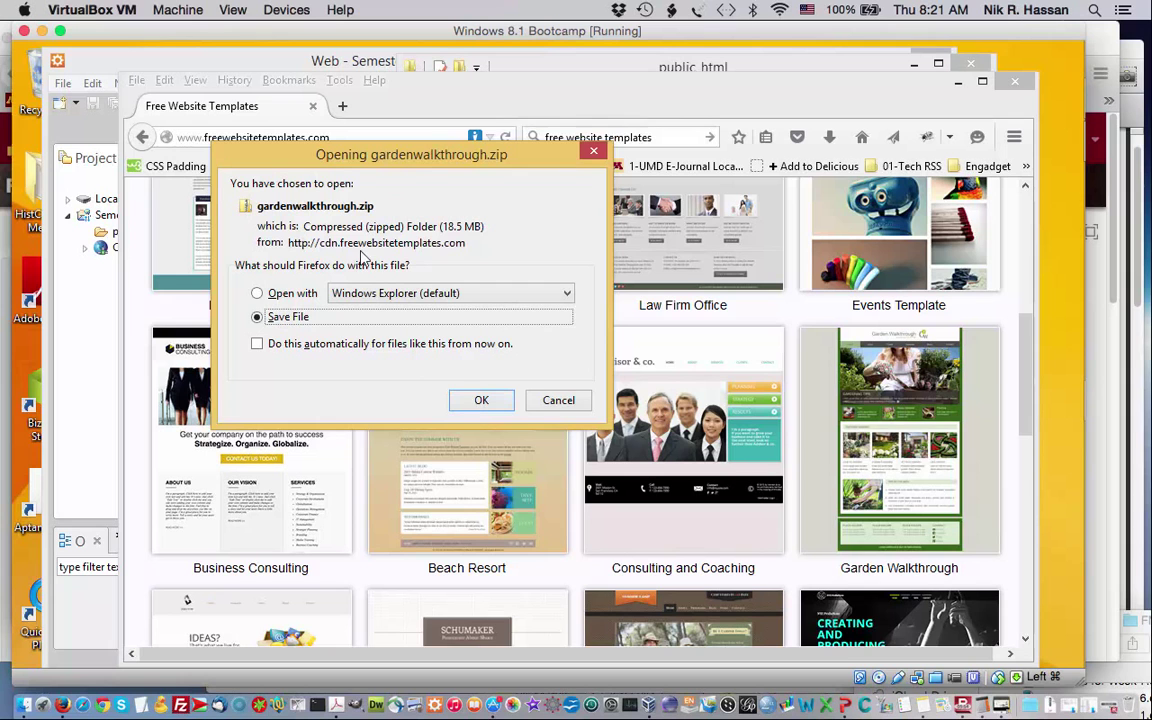
{"action": "left_click", "coordinate": [478, 402]}
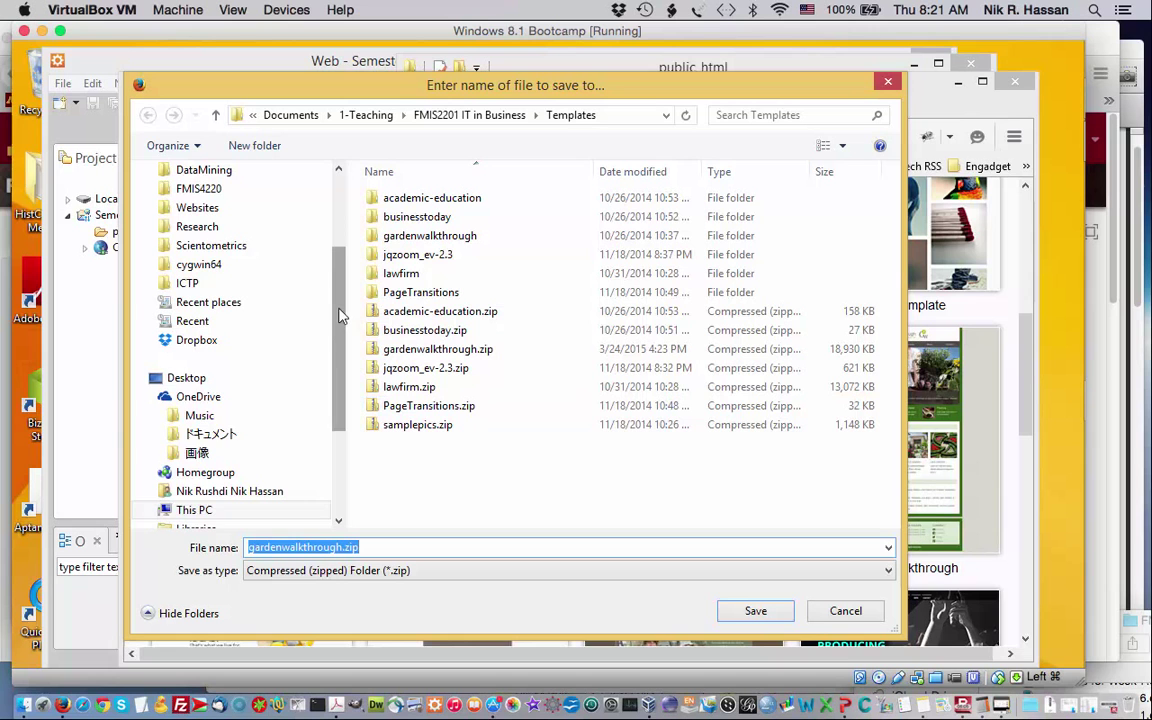
Step: Save gardenwalkthrough.zip in the Templates folder of FMIS2201 IT in Business, replacing the existing zip file
{"action": "scroll", "coordinate": [339, 316], "scroll_direction": "up", "scroll_amount": 3}
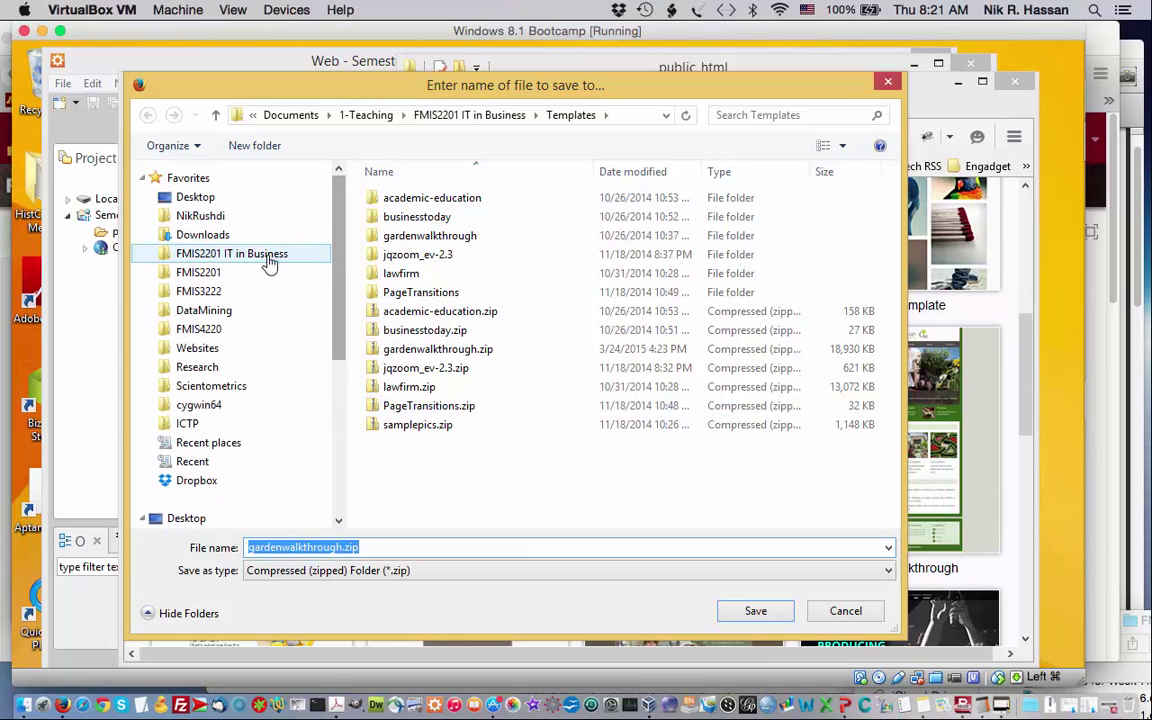
{"action": "left_click", "coordinate": [259, 259]}
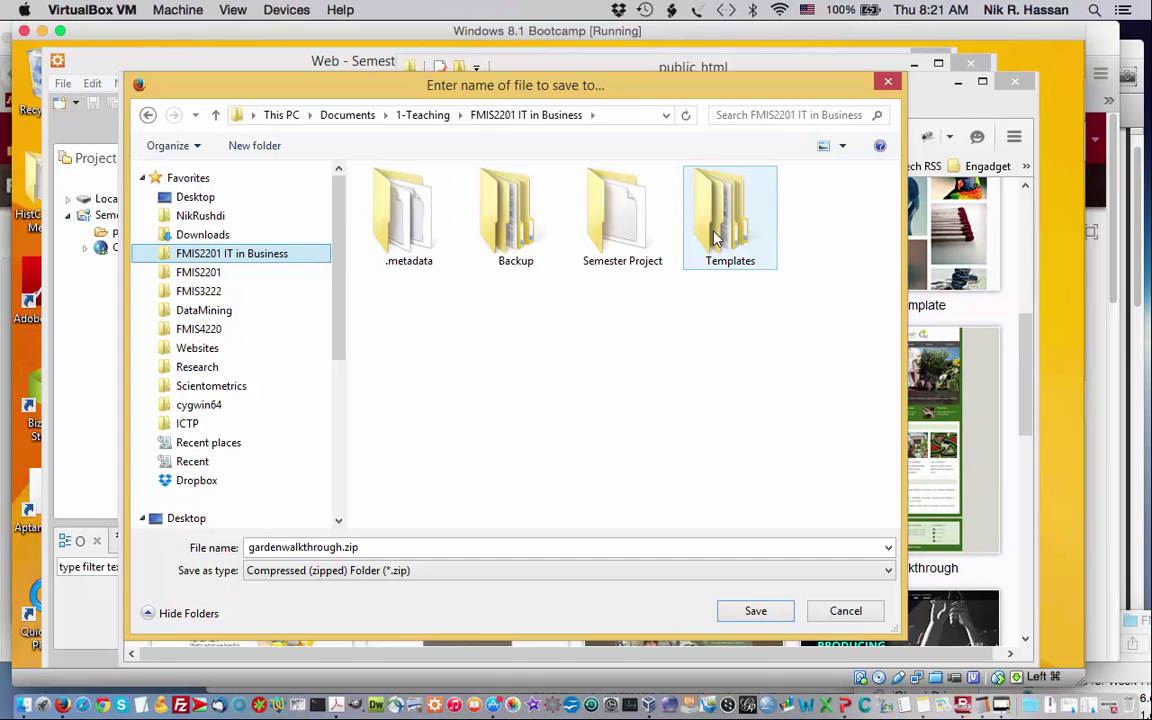
{"action": "double_click", "coordinate": [716, 234]}
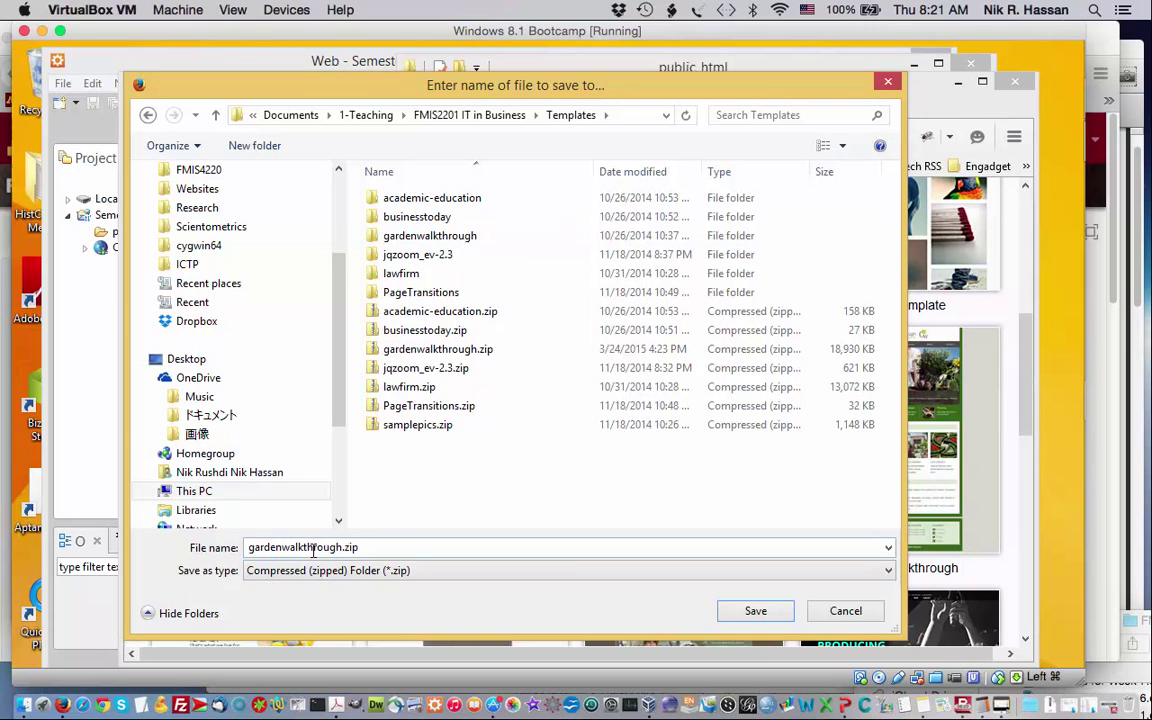
{"action": "left_click", "coordinate": [470, 349]}
{"action": "left_click", "coordinate": [497, 476]}
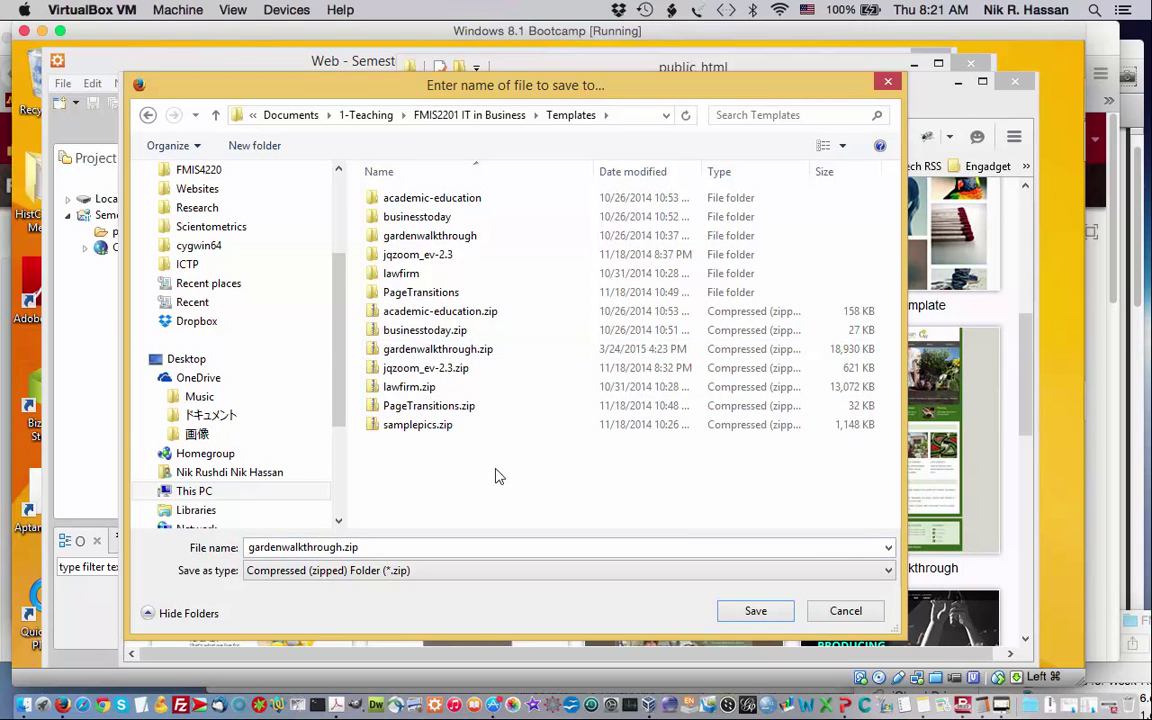
{"action": "left_click", "coordinate": [755, 611]}
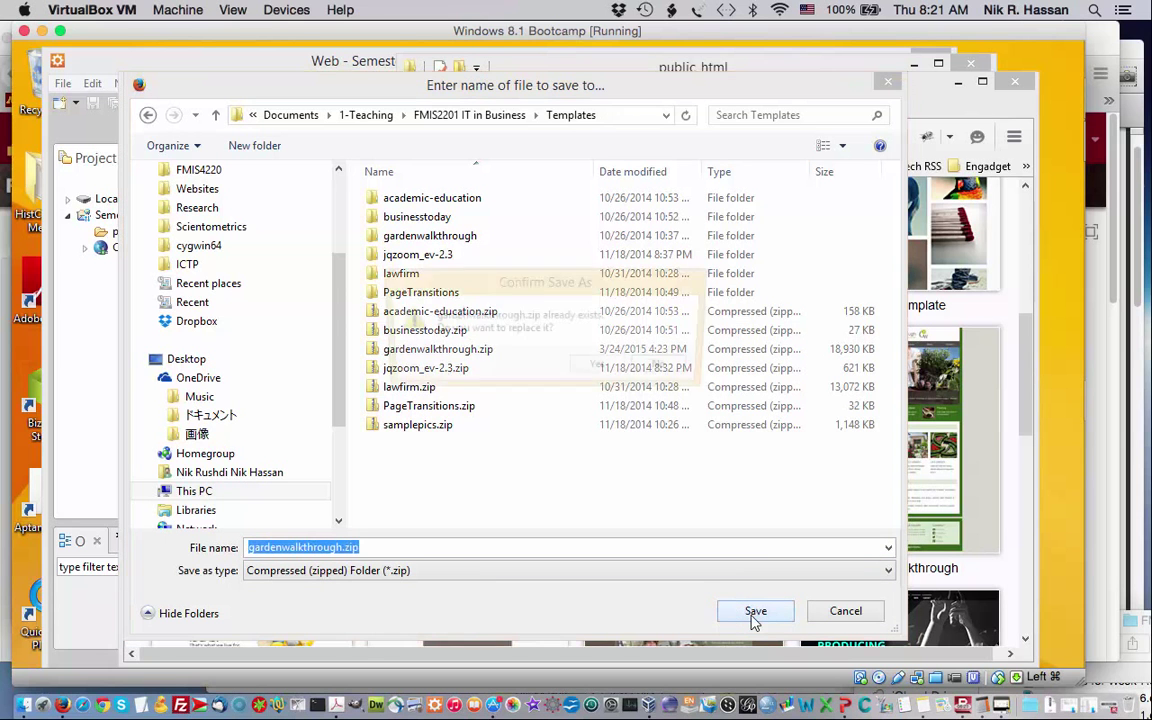
{"action": "left_click", "coordinate": [607, 368]}
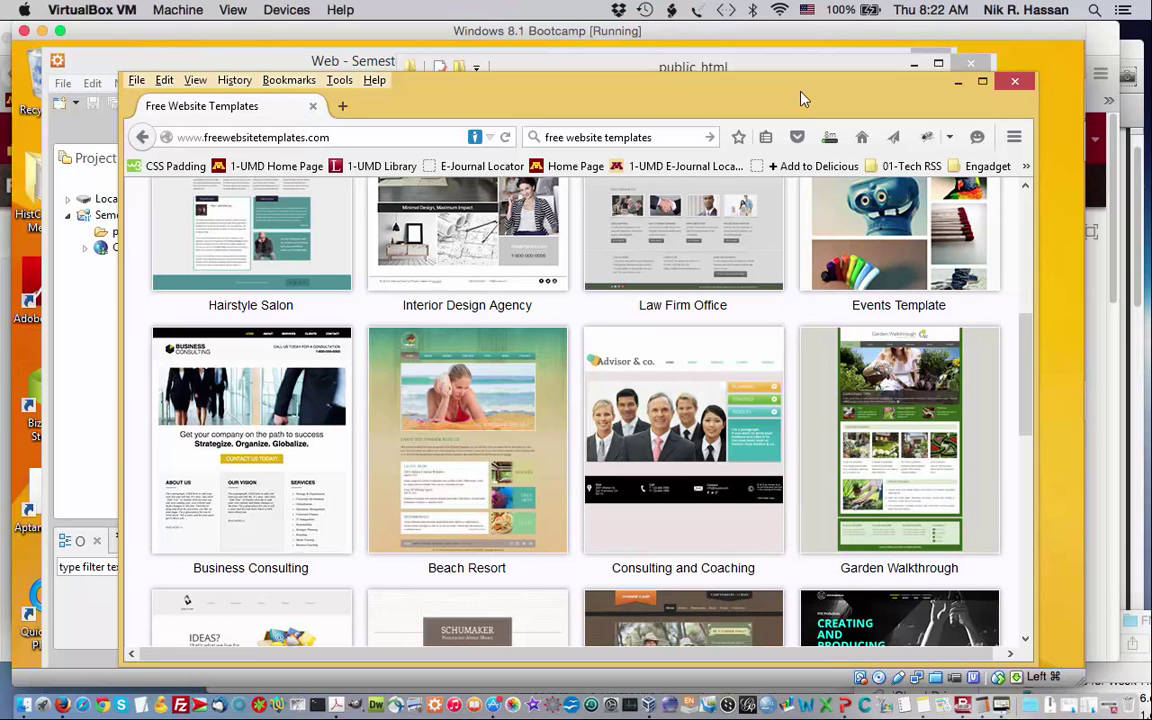
Step: Check the progress of the gardenwalkthrough.zip download and cancel it
{"action": "left_click", "coordinate": [830, 140]}
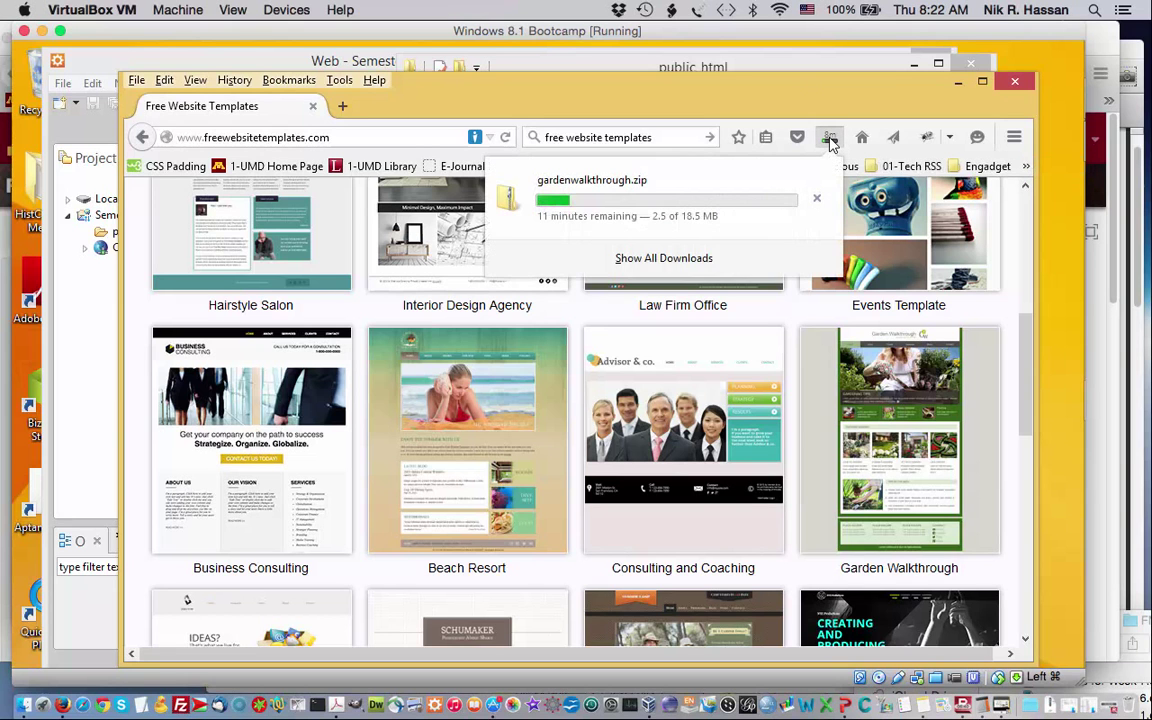
{"action": "left_click", "coordinate": [818, 200]}
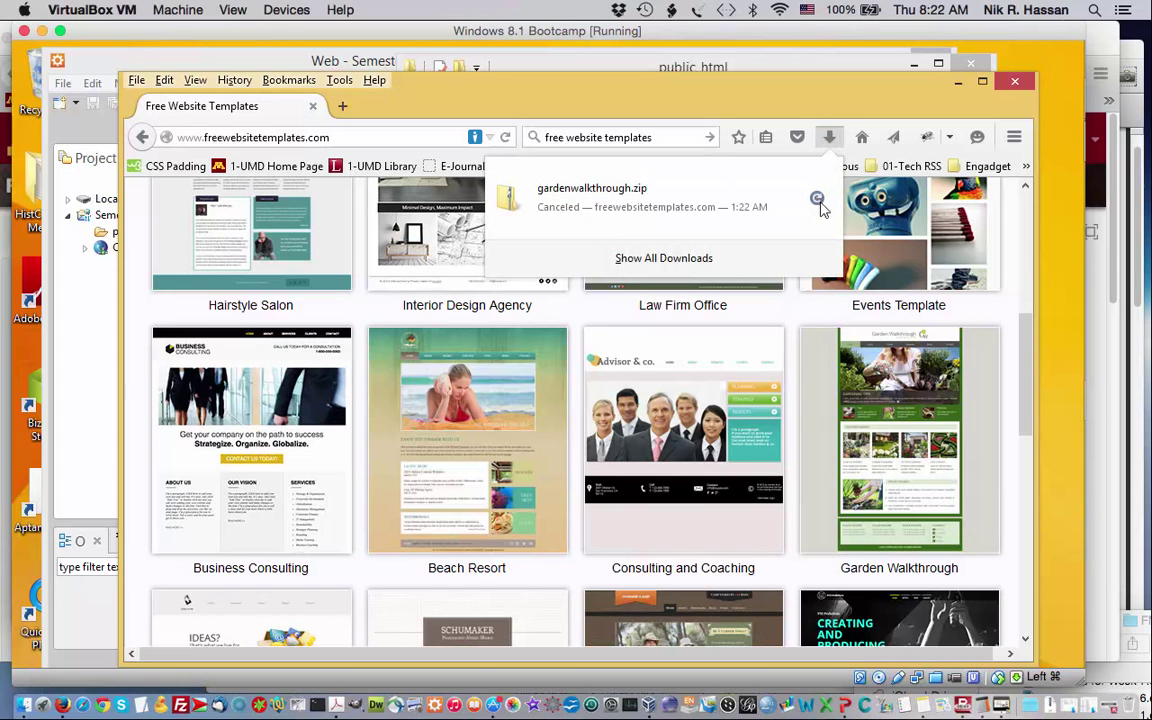
{"action": "mouse_move", "coordinate": [1062, 132]}
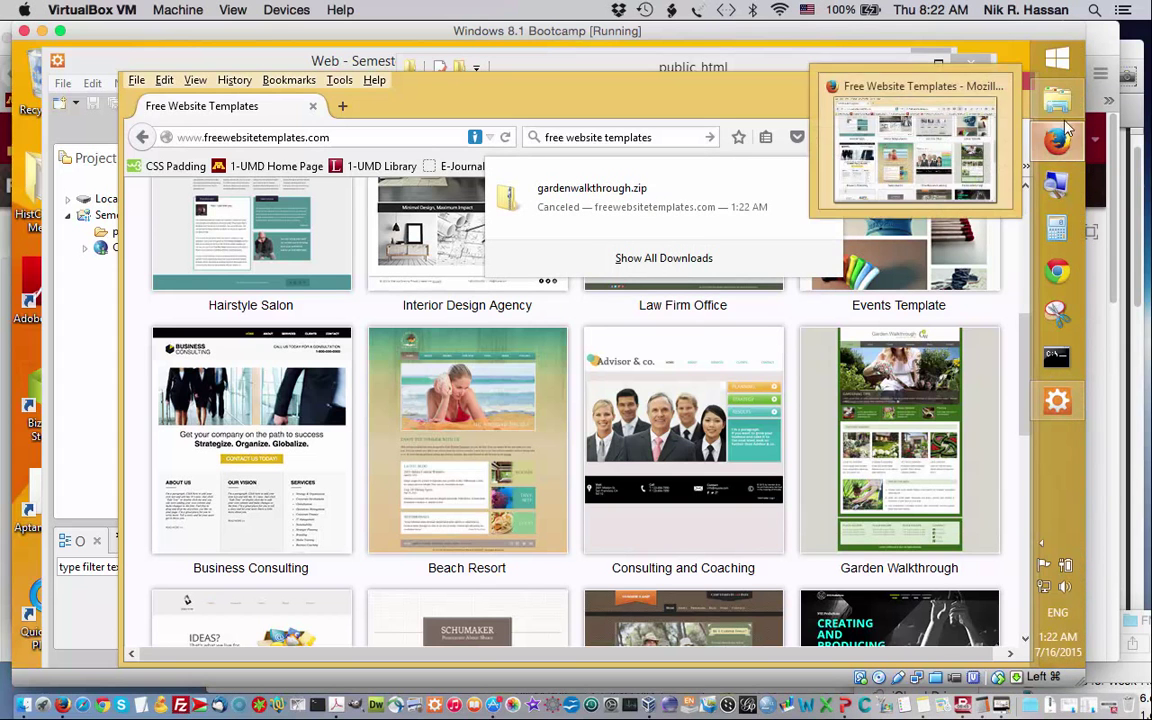
Step: Switch to File Explorer, open the Templates folder of FMIS2201 IT in Business, and check the extraction option for businesstoday.zip
{"action": "left_click", "coordinate": [957, 97]}
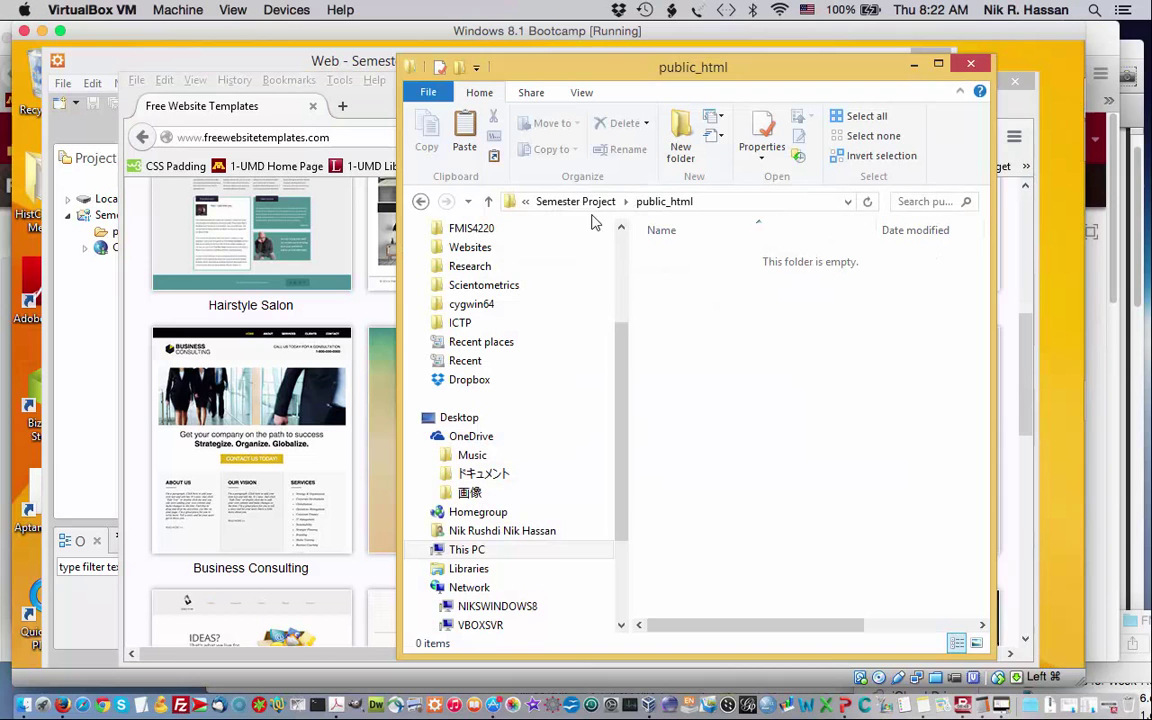
{"action": "left_click", "coordinate": [489, 202]}
{"action": "left_click", "coordinate": [489, 202]}
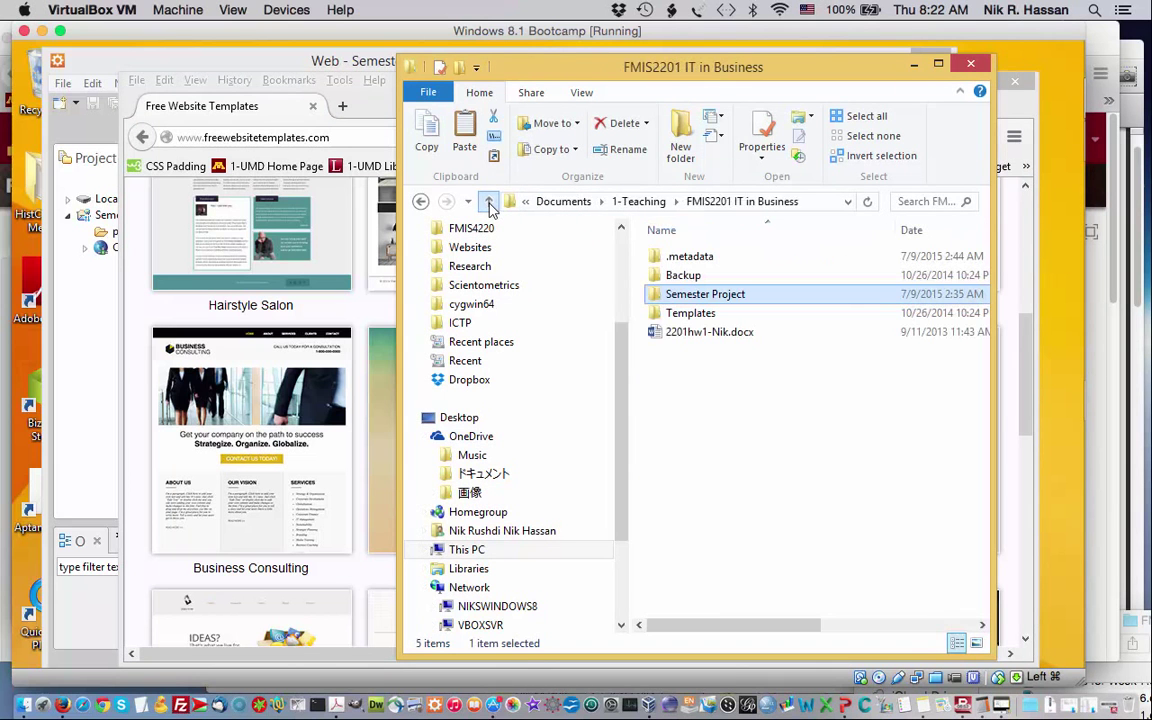
{"action": "double_click", "coordinate": [706, 314]}
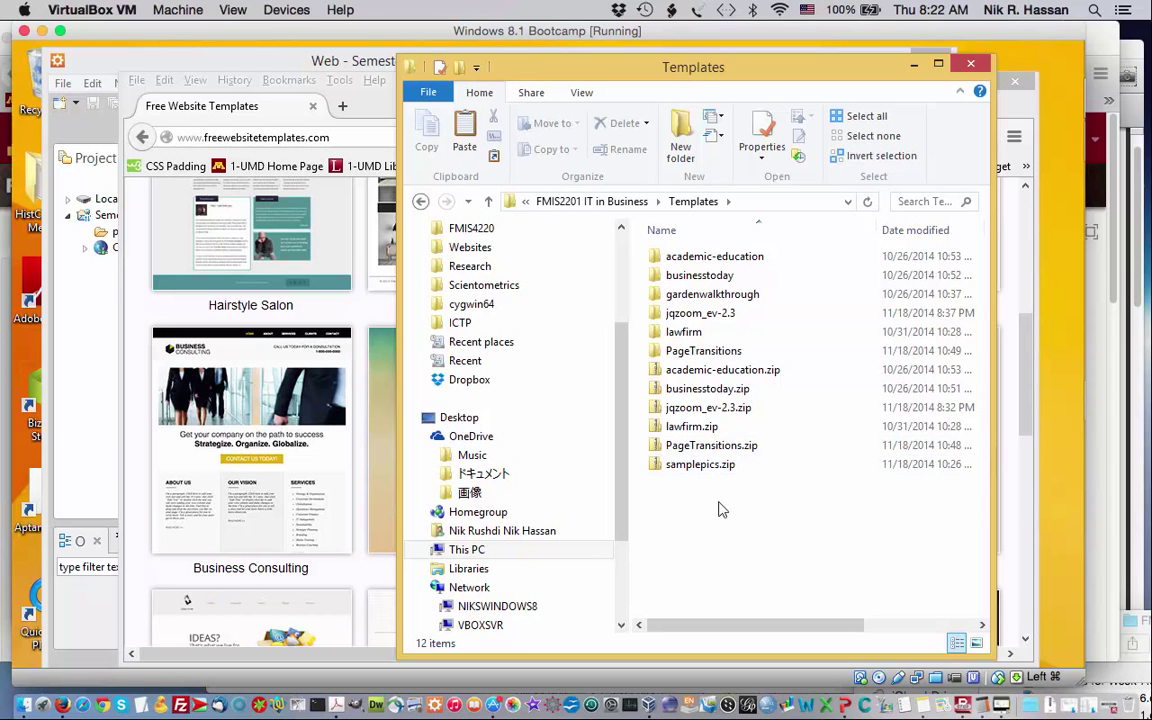
{"action": "left_click_drag", "start_coordinate": [588, 65], "coordinate": [448, 55]}
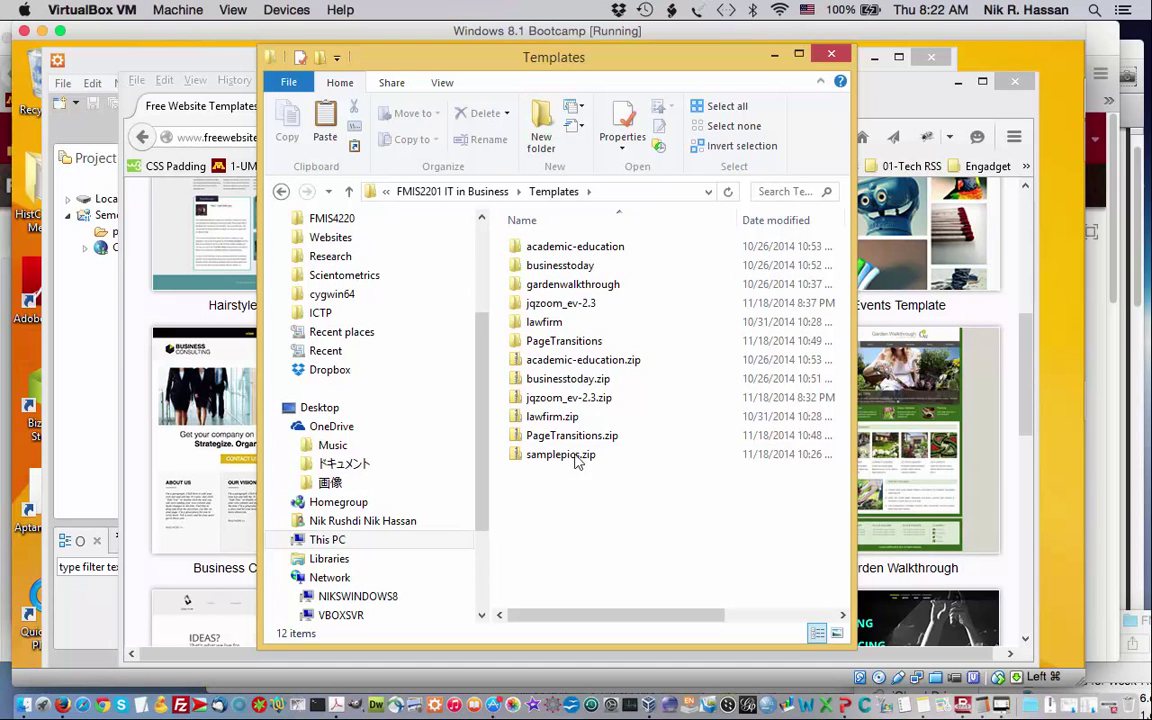
{"action": "right_click", "coordinate": [572, 388]}
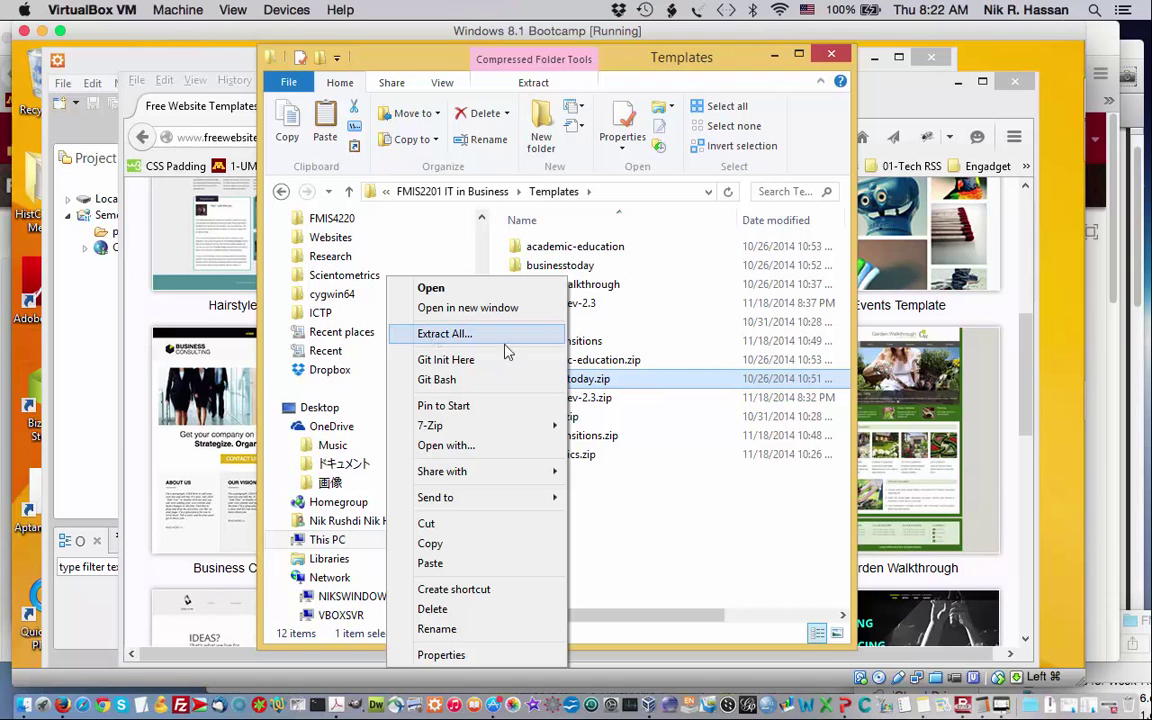
{"action": "left_click", "coordinate": [668, 328]}
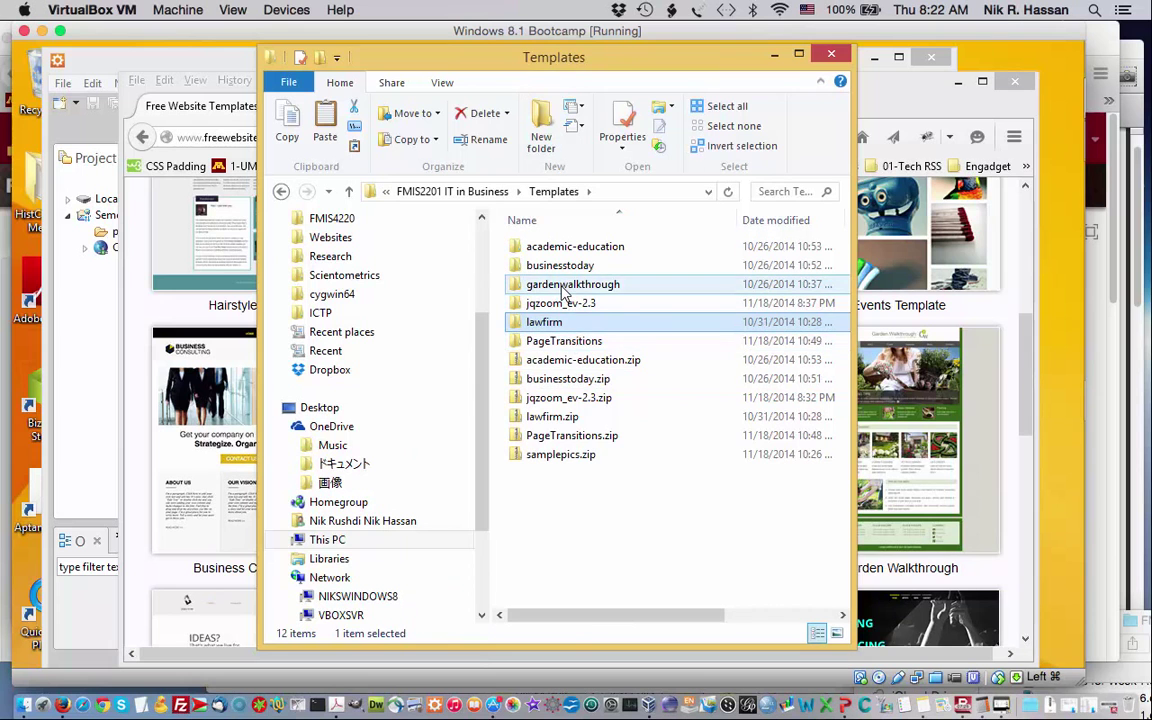
Step: Open the inner gardenwalkthrough folder that holds the template's web files and move its window aside
{"action": "double_click", "coordinate": [563, 288]}
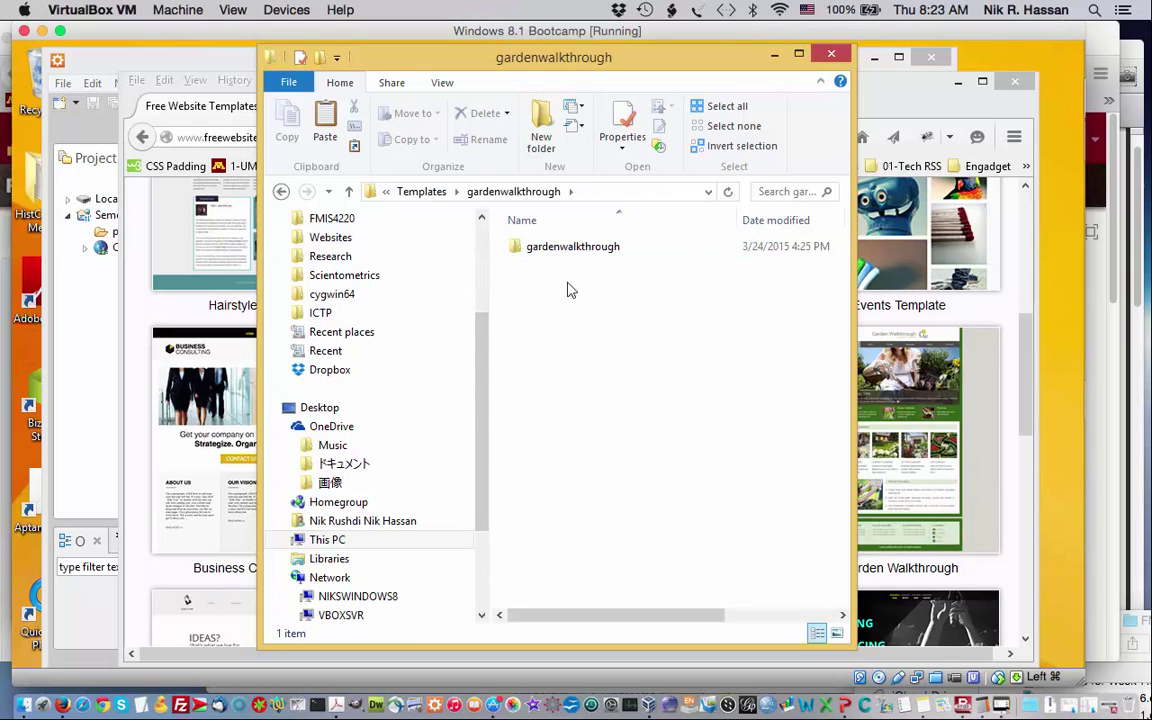
{"action": "double_click", "coordinate": [578, 249]}
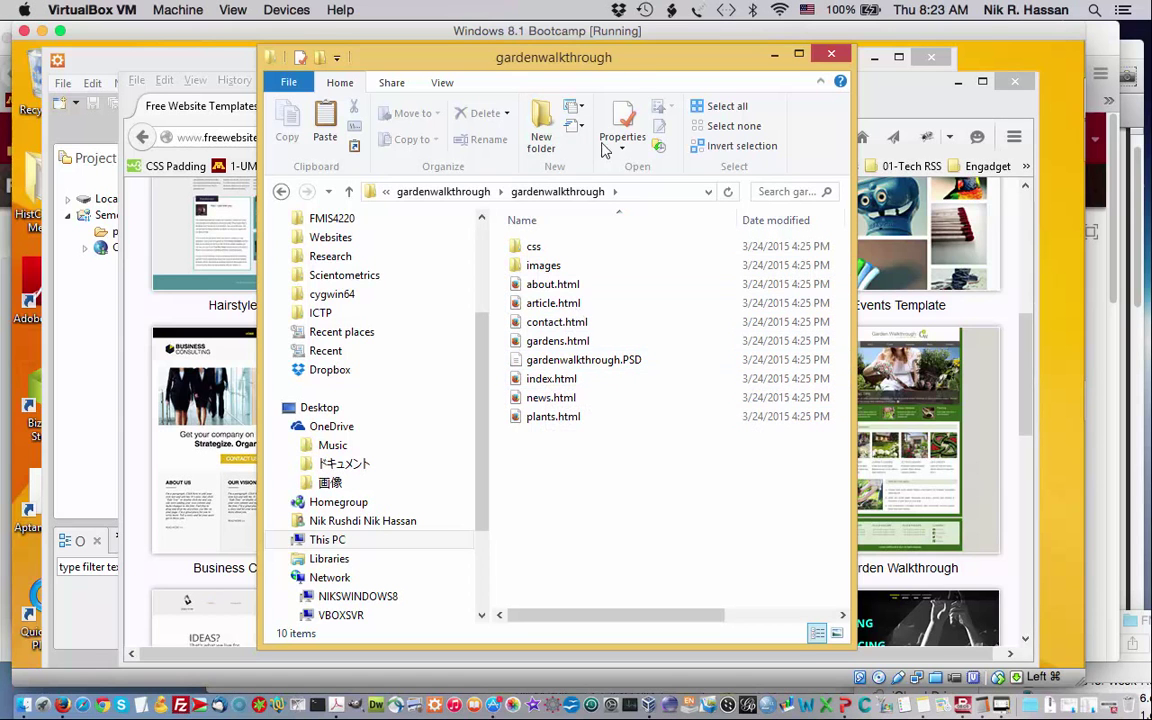
{"action": "left_click_drag", "start_coordinate": [617, 68], "coordinate": [427, 67]}
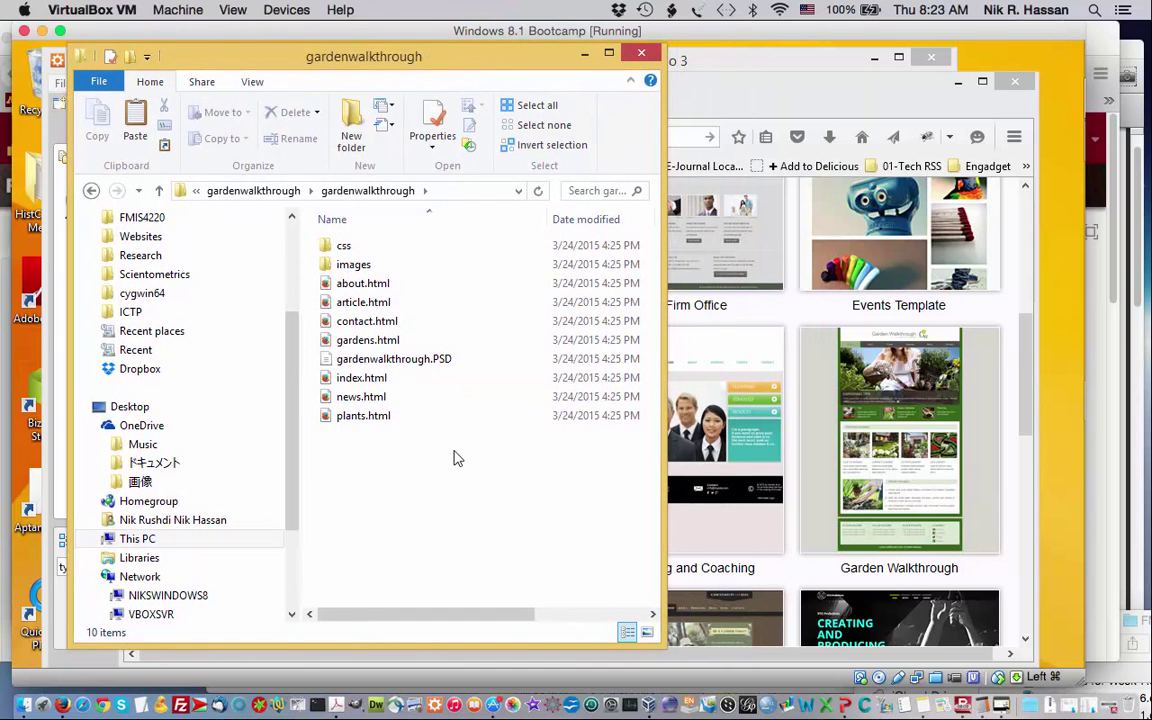
Step: Open the template's index.html in the browser and look over the home page layout
{"action": "double_click", "coordinate": [373, 386]}
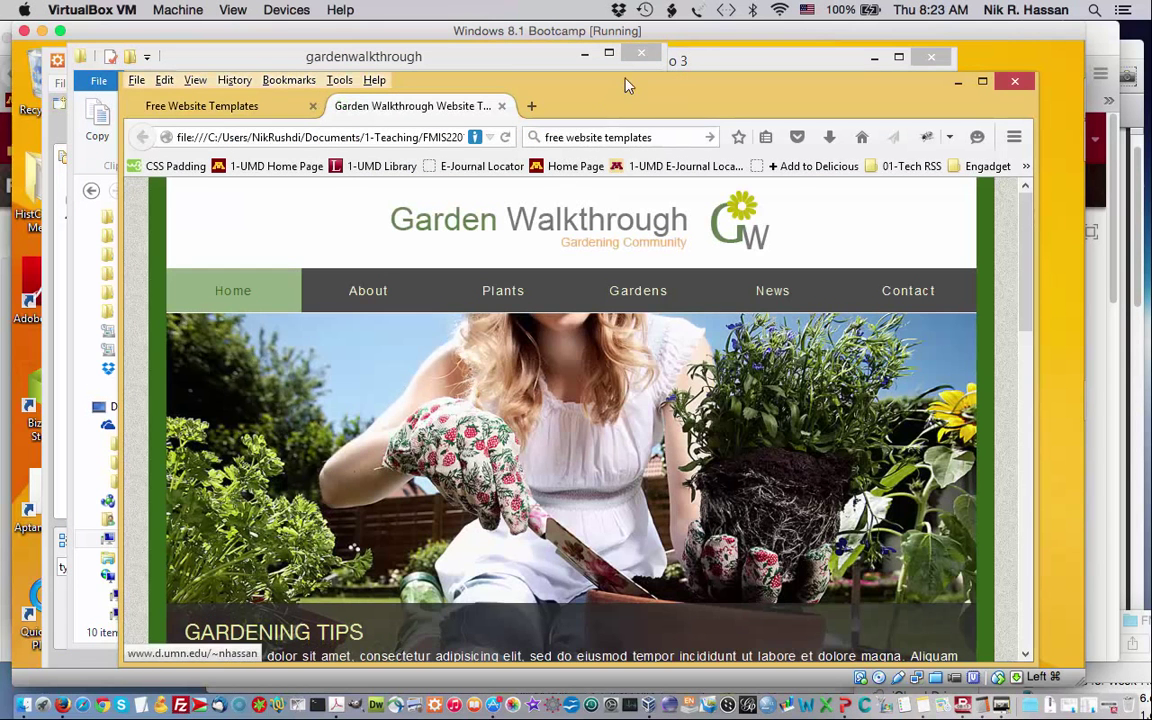
{"action": "left_click_drag", "start_coordinate": [632, 96], "coordinate": [603, 74]}
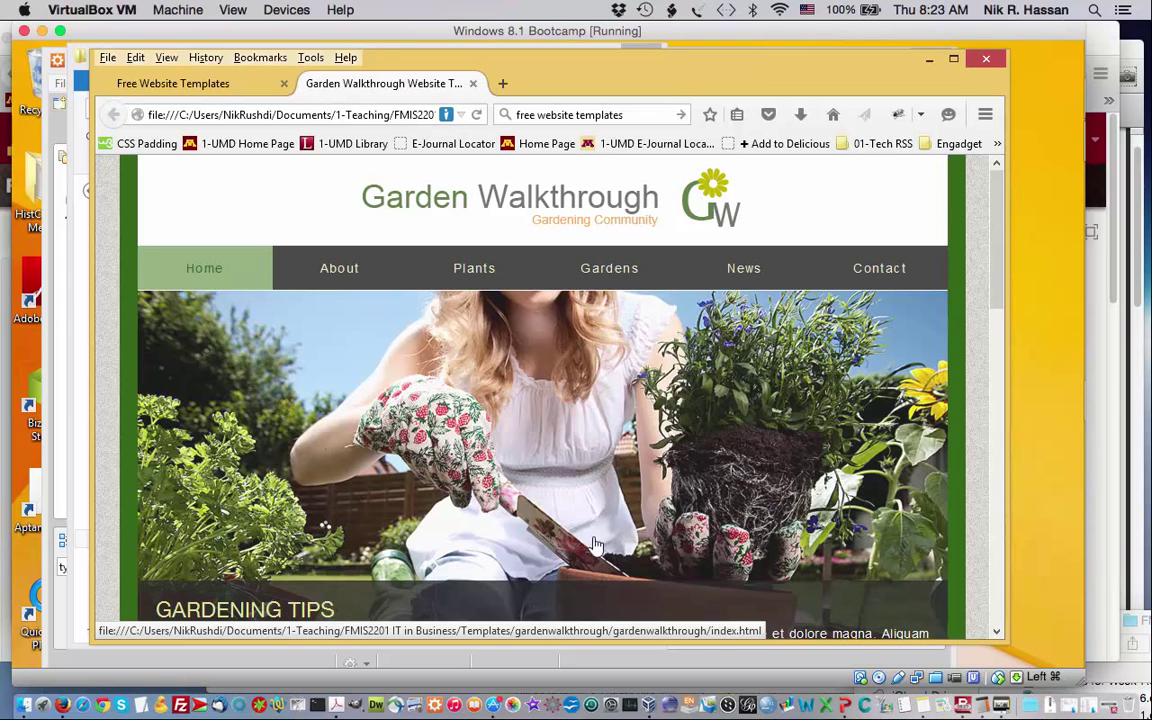
{"action": "scroll", "coordinate": [622, 465], "scroll_direction": "down", "scroll_amount": 5}
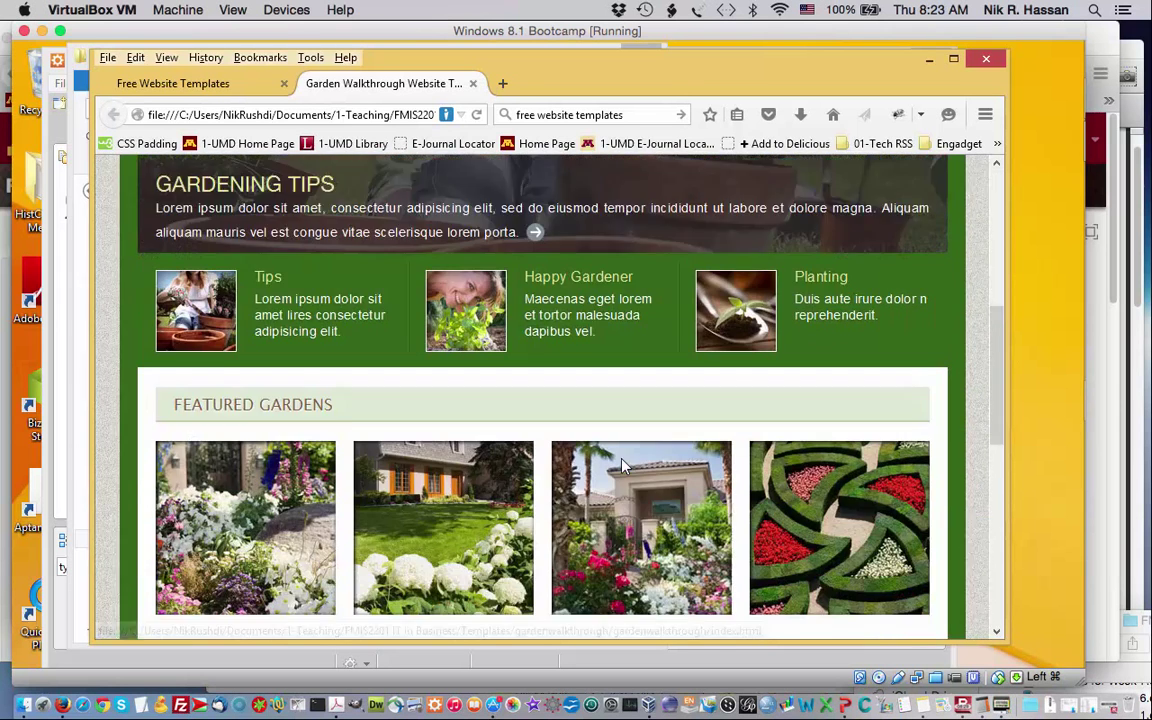
{"action": "scroll", "coordinate": [622, 465], "scroll_direction": "down", "scroll_amount": 2}
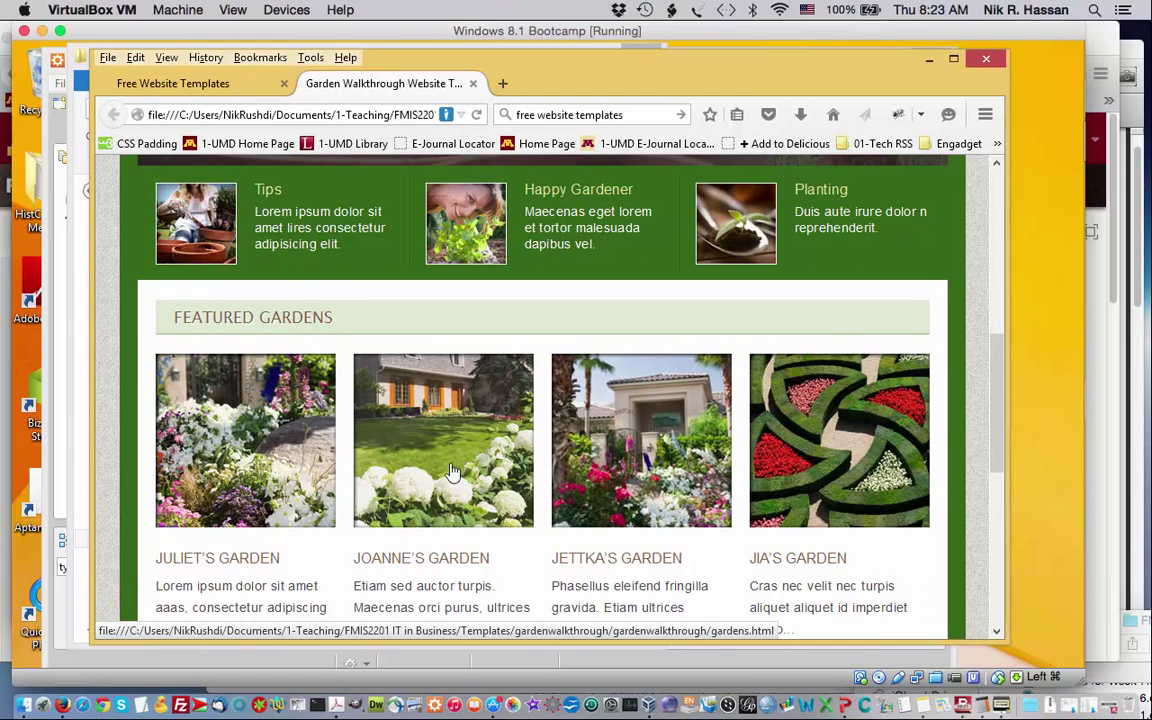
{"action": "scroll", "coordinate": [480, 468], "scroll_direction": "up", "scroll_amount": 3}
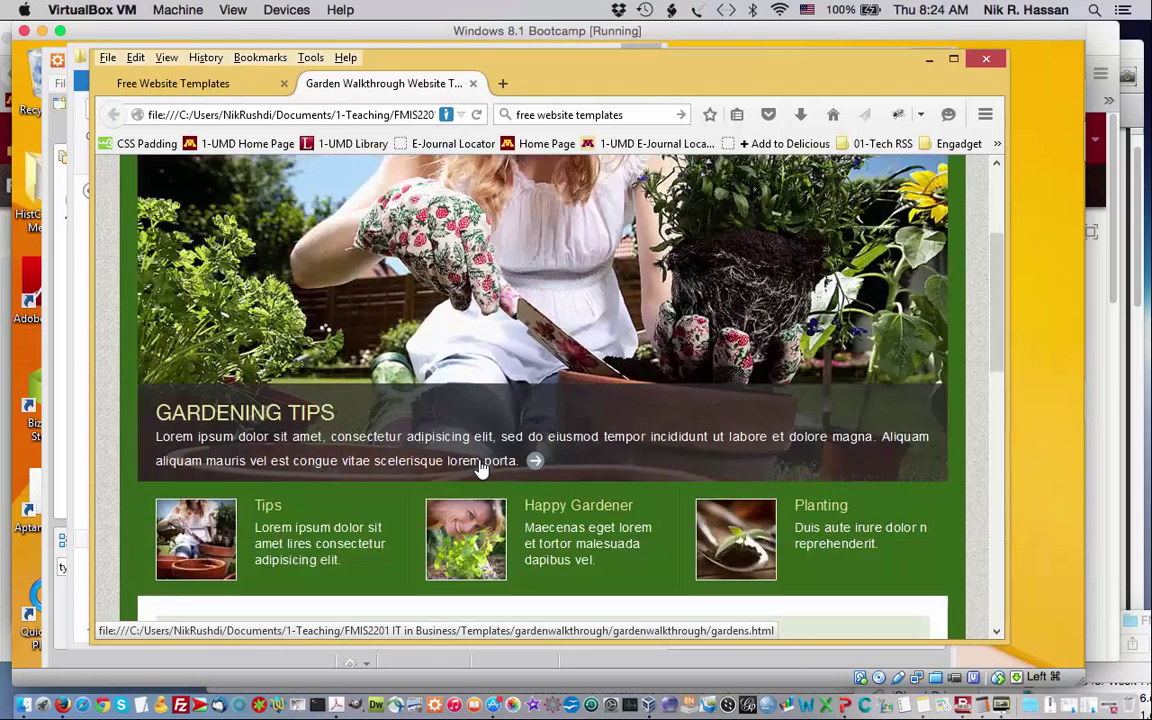
{"action": "scroll", "coordinate": [480, 468], "scroll_direction": "up", "scroll_amount": 2}
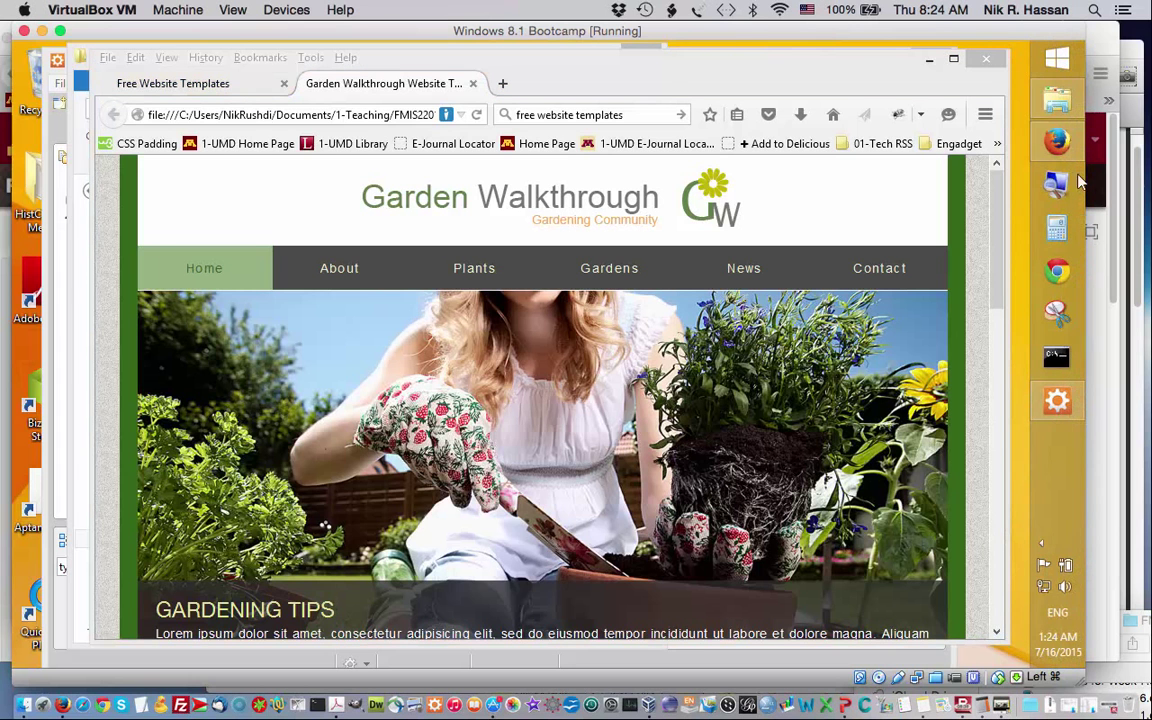
Step: Open gardens.html from the gardenwalkthrough folder in the browser and look through the Gardens page
{"action": "left_click", "coordinate": [1060, 106]}
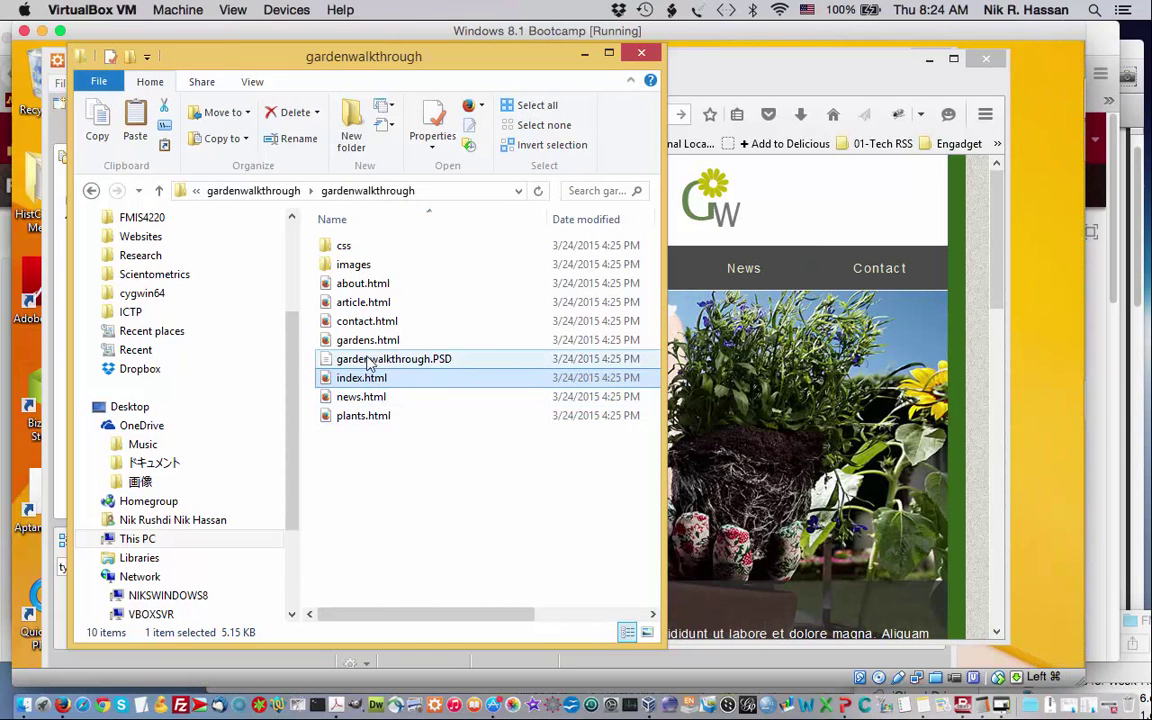
{"action": "left_click", "coordinate": [367, 341]}
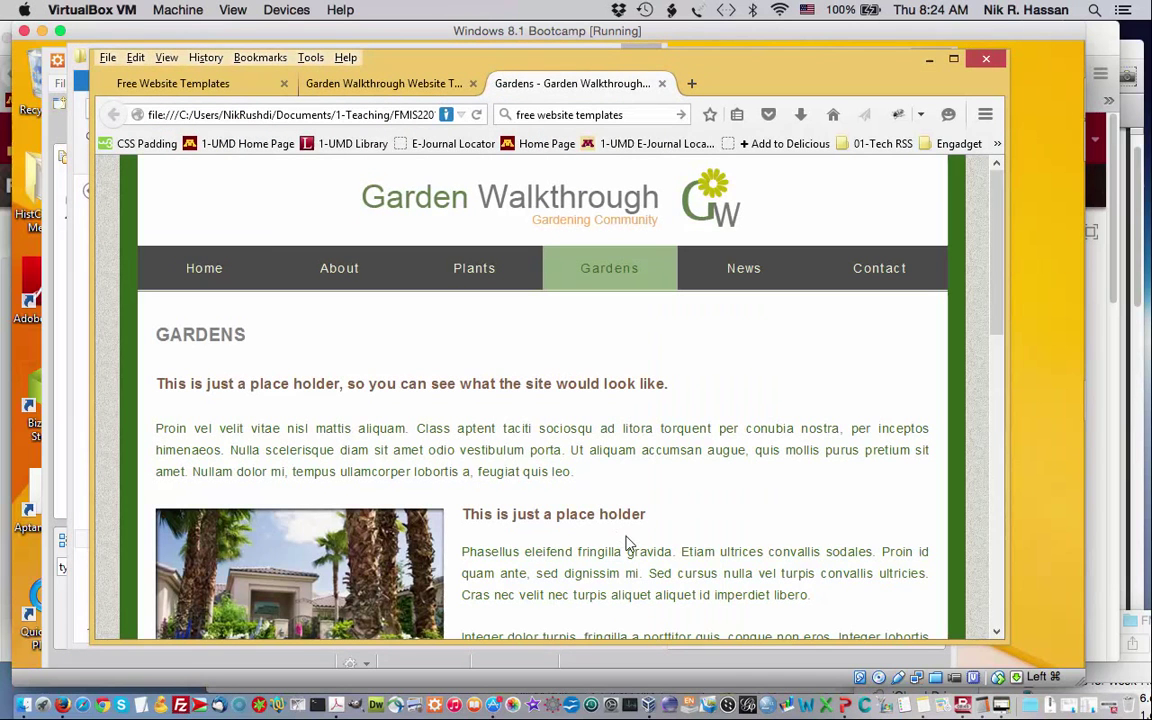
{"action": "scroll", "coordinate": [670, 513], "scroll_direction": "down", "scroll_amount": 5}
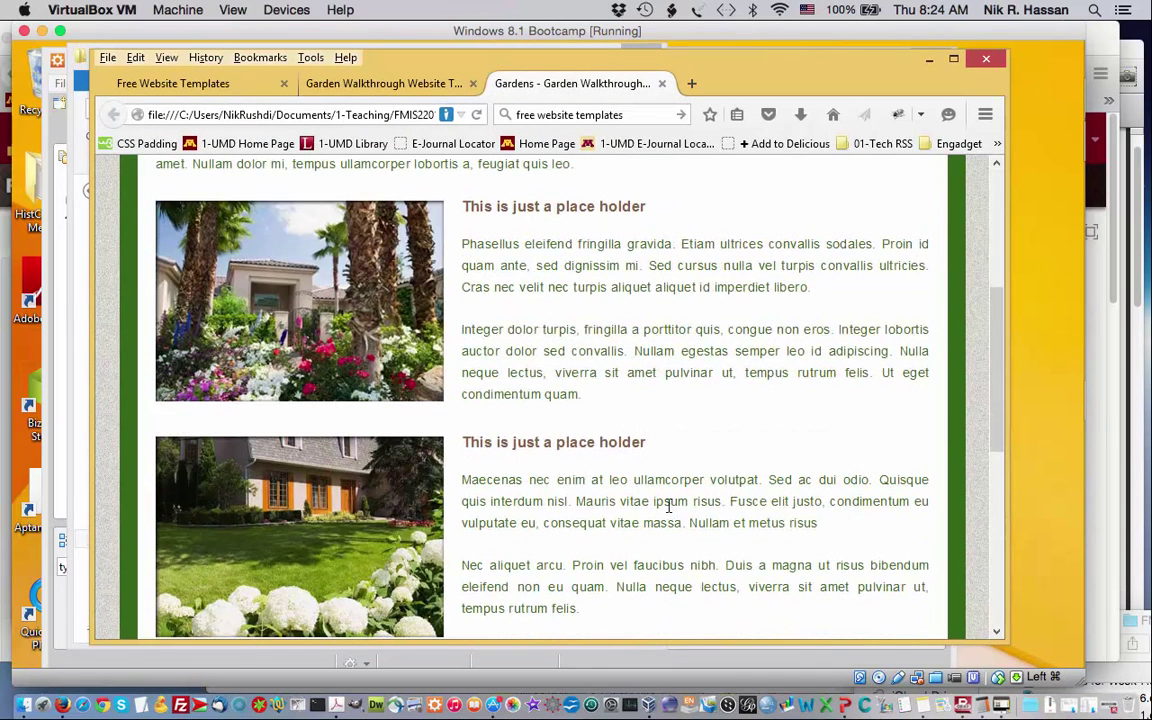
{"action": "scroll", "coordinate": [668, 507], "scroll_direction": "down", "scroll_amount": 5}
{"action": "scroll", "coordinate": [668, 507], "scroll_direction": "up", "scroll_amount": 10}
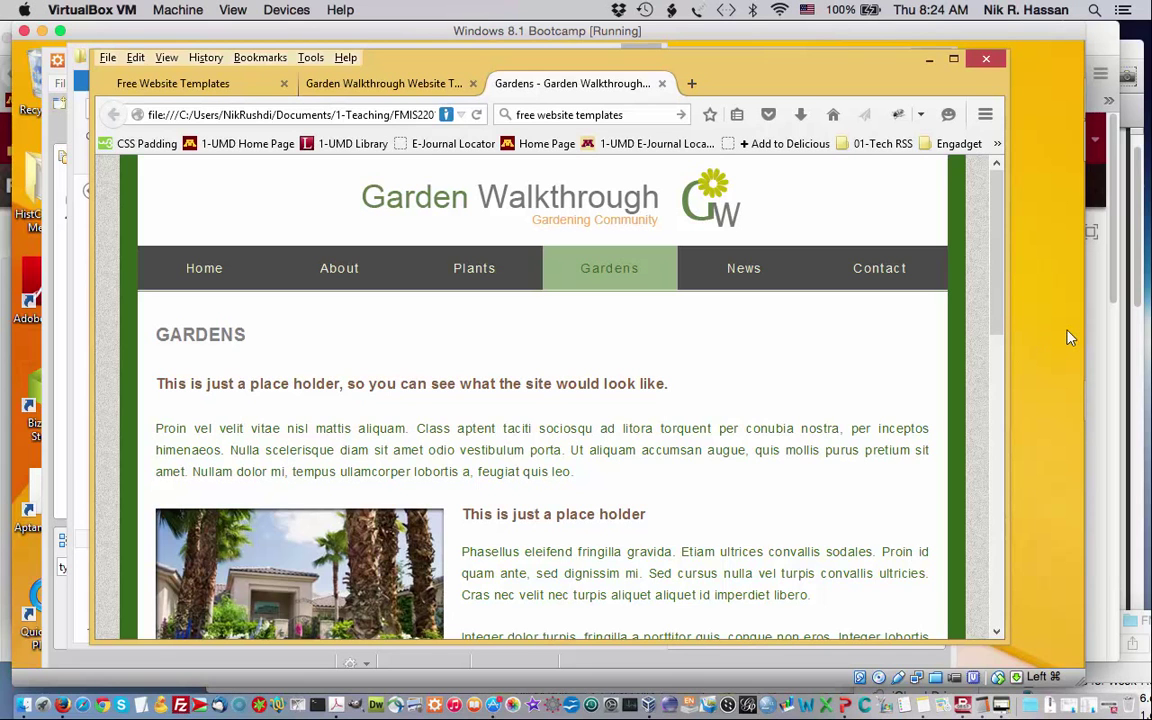
Step: Return to the gardenwalkthrough folder and open a second File Explorer window placed side by side with it
{"action": "mouse_move", "coordinate": [1073, 277]}
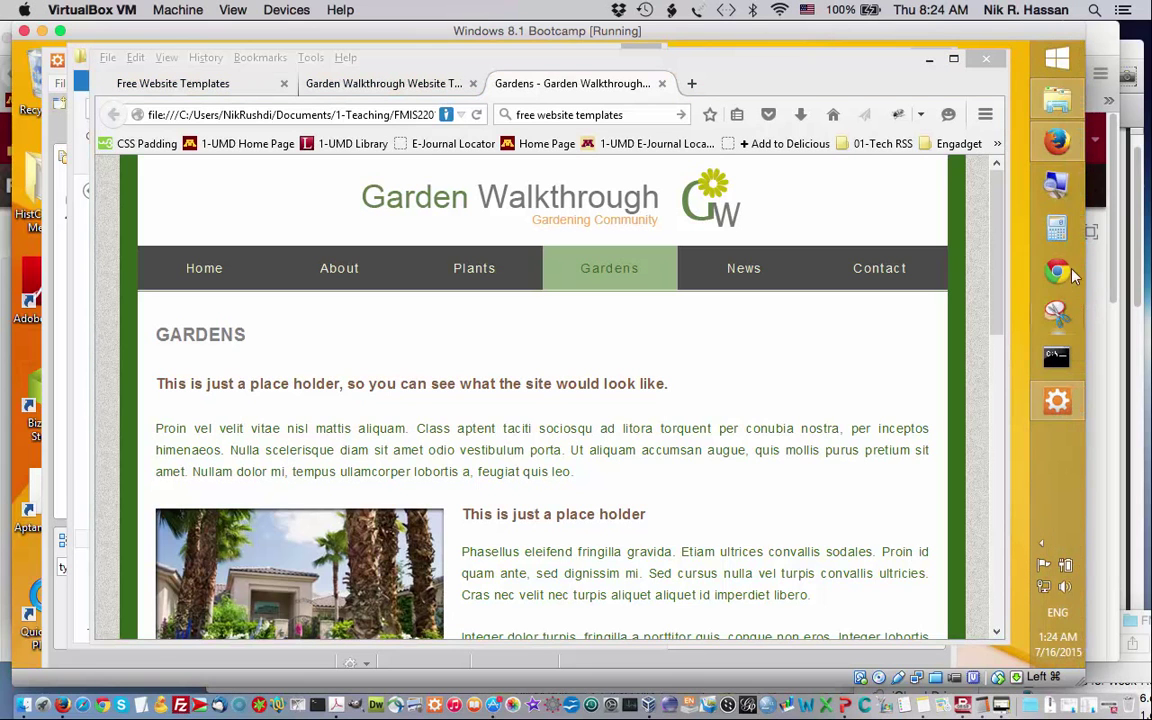
{"action": "left_click", "coordinate": [1057, 100]}
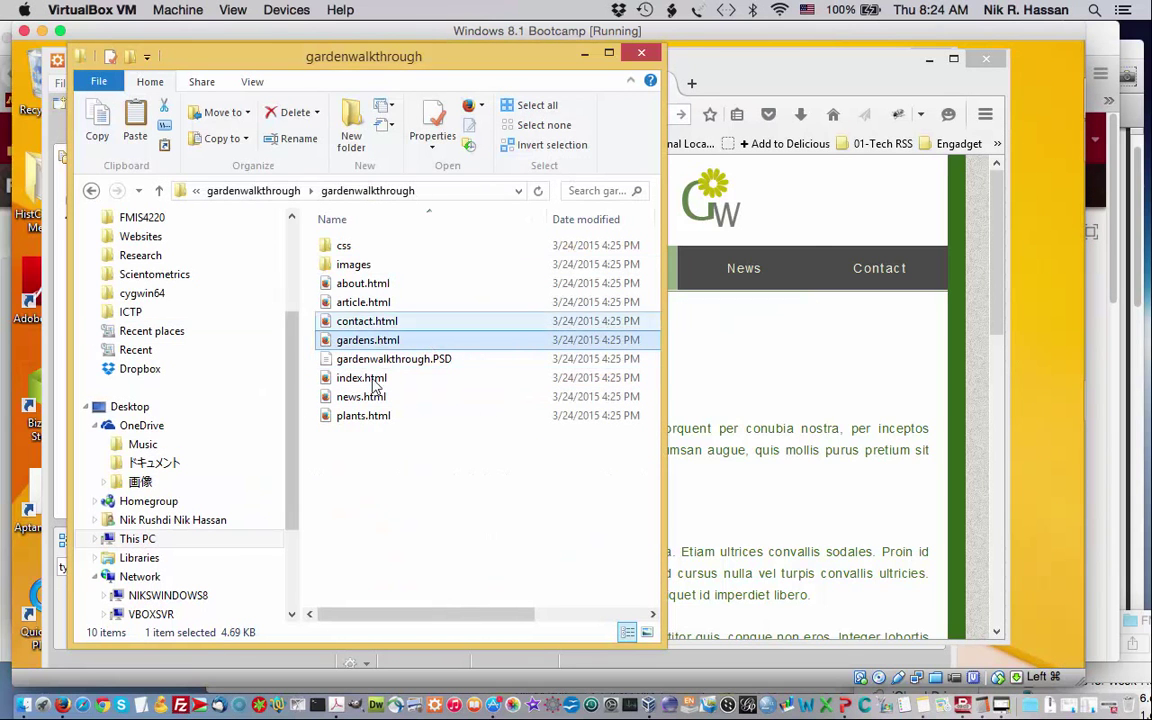
{"action": "left_click_drag", "start_coordinate": [378, 58], "coordinate": [336, 62]}
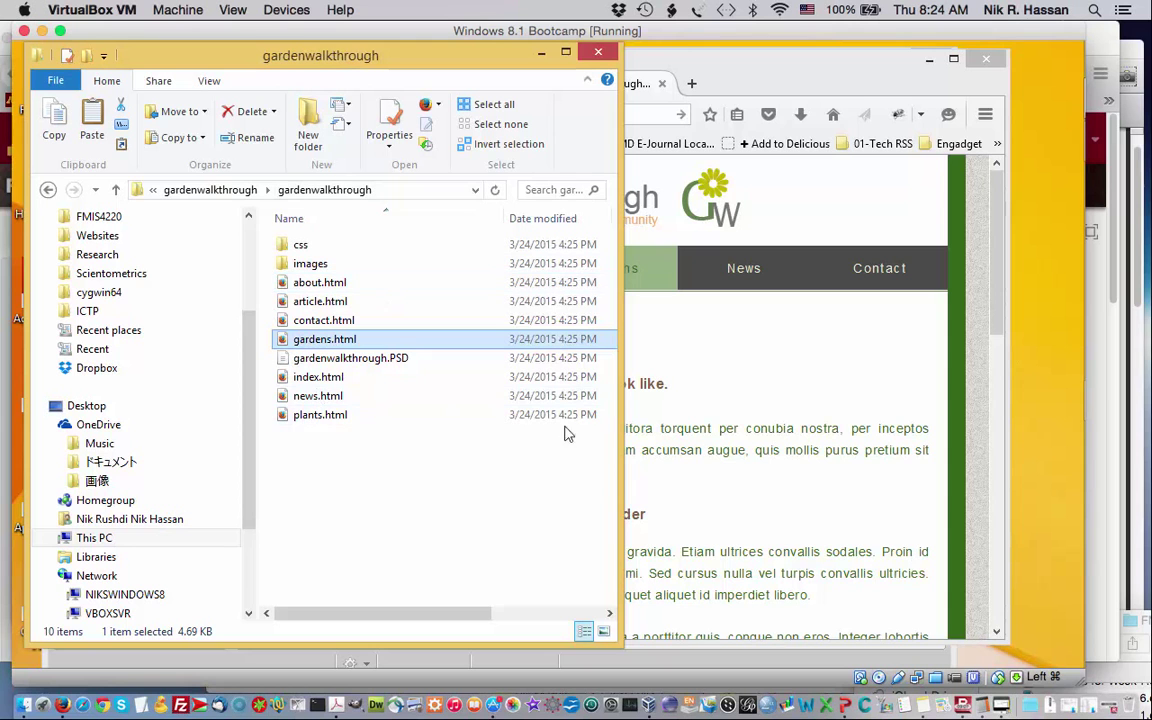
{"action": "mouse_move", "coordinate": [621, 445]}
{"action": "left_mouse_down"}
{"action": "mouse_move", "coordinate": [586, 442]}
{"action": "mouse_move", "coordinate": [608, 455]}
{"action": "left_mouse_up"}
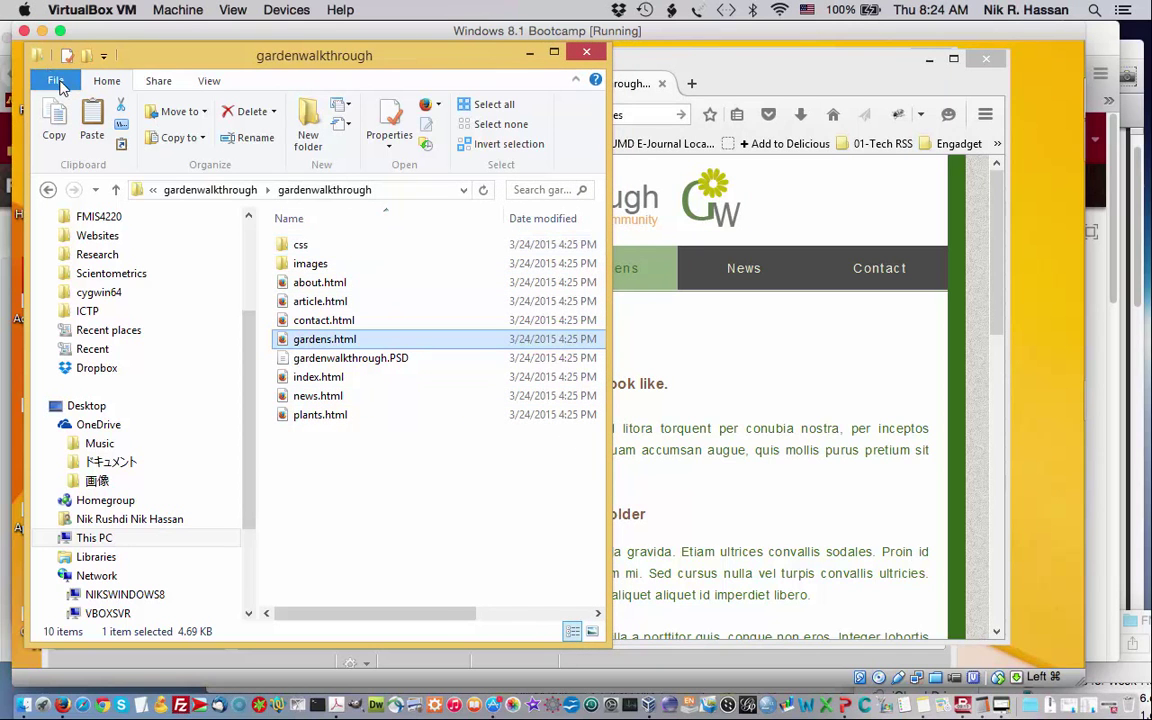
{"action": "left_click", "coordinate": [57, 82]}
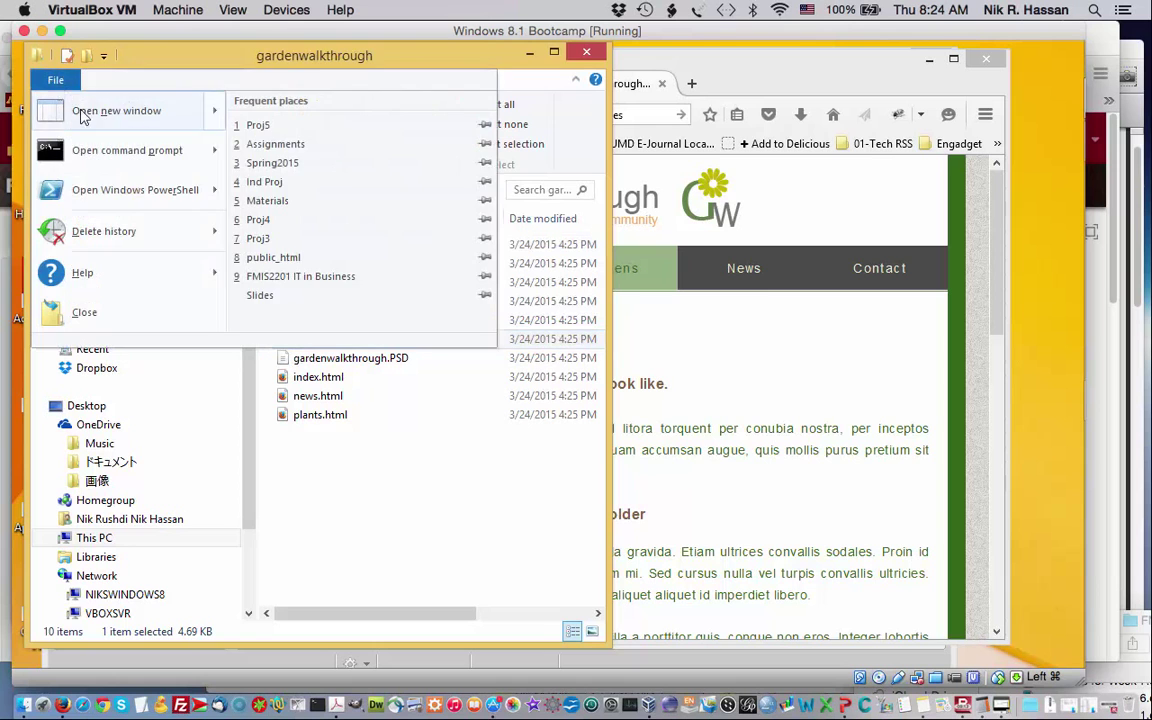
{"action": "left_click", "coordinate": [86, 117]}
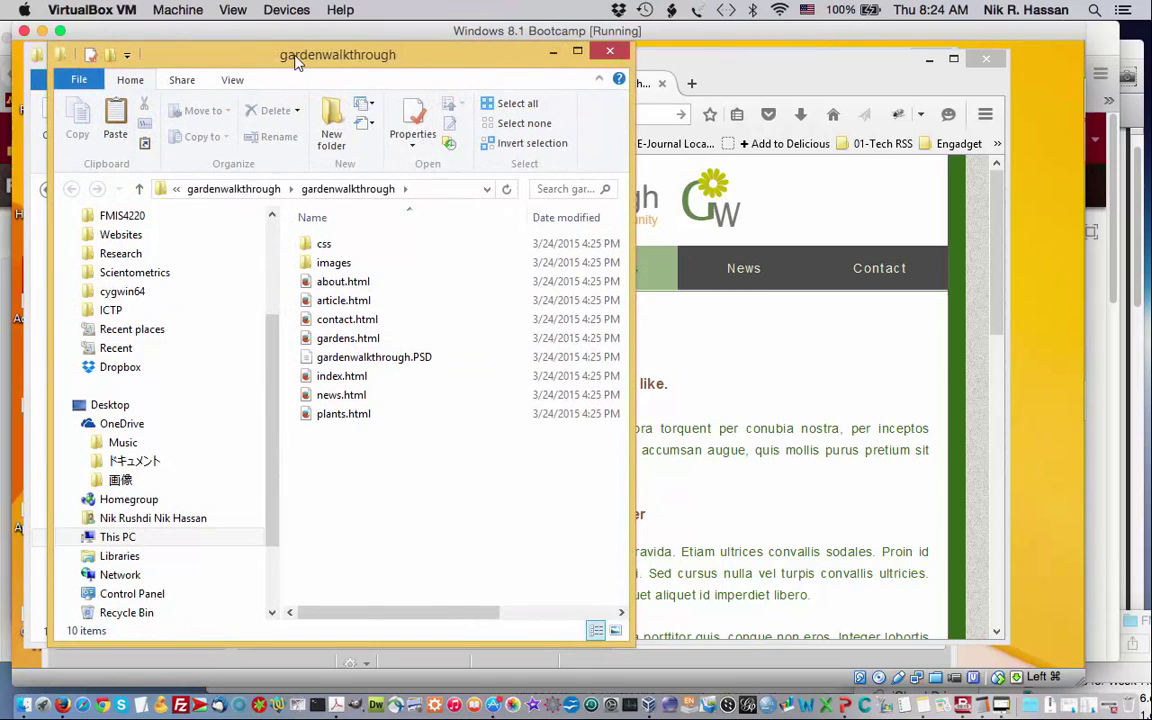
{"action": "left_click_drag", "start_coordinate": [292, 60], "coordinate": [751, 57]}
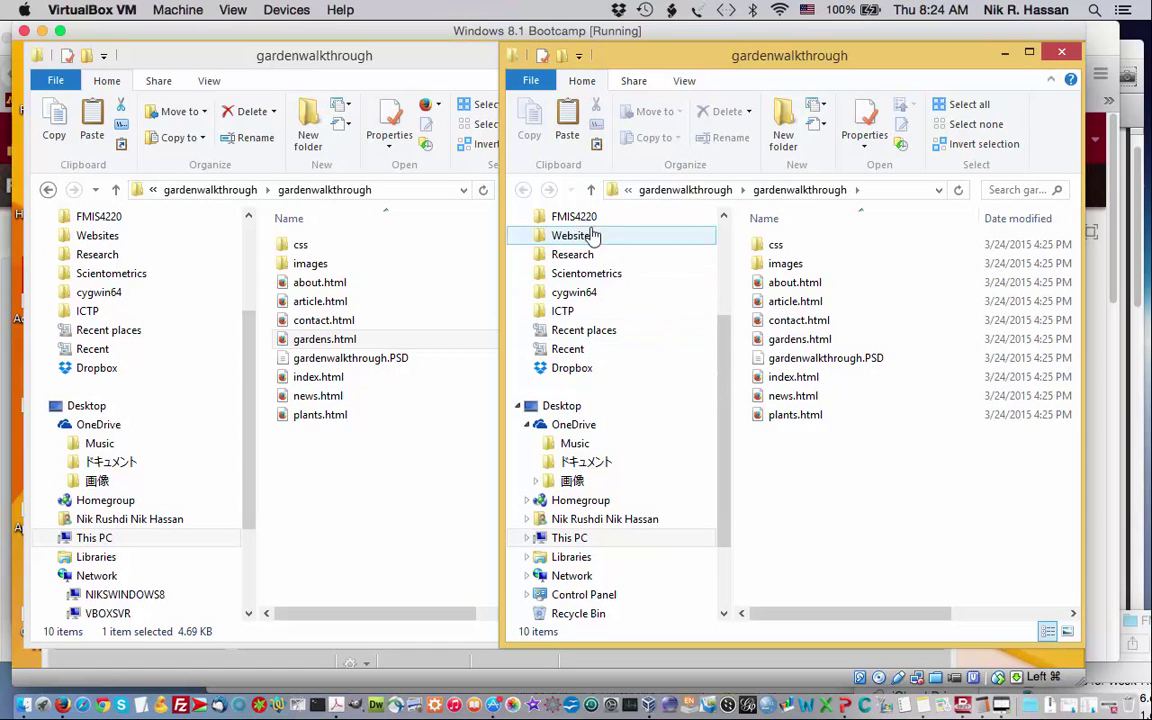
Step: Go to the public_html folder of Semester Project in the second File Explorer window
{"action": "left_click", "coordinate": [592, 190]}
{"action": "left_click", "coordinate": [592, 190]}
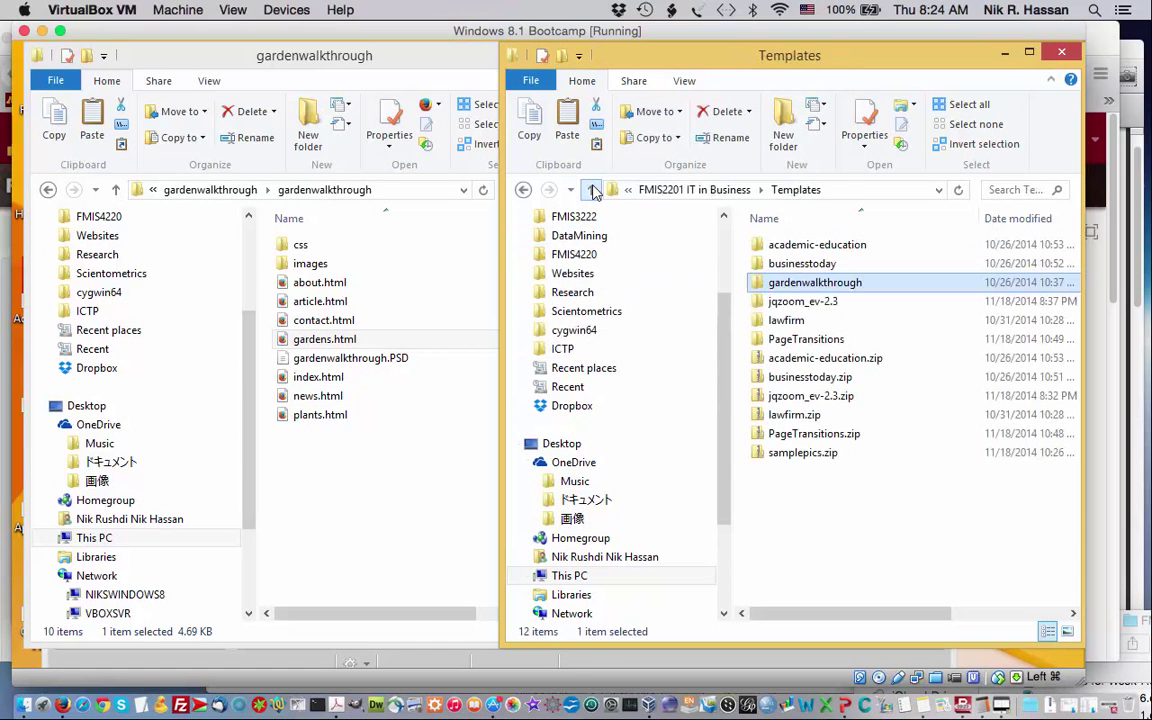
{"action": "left_click", "coordinate": [592, 190]}
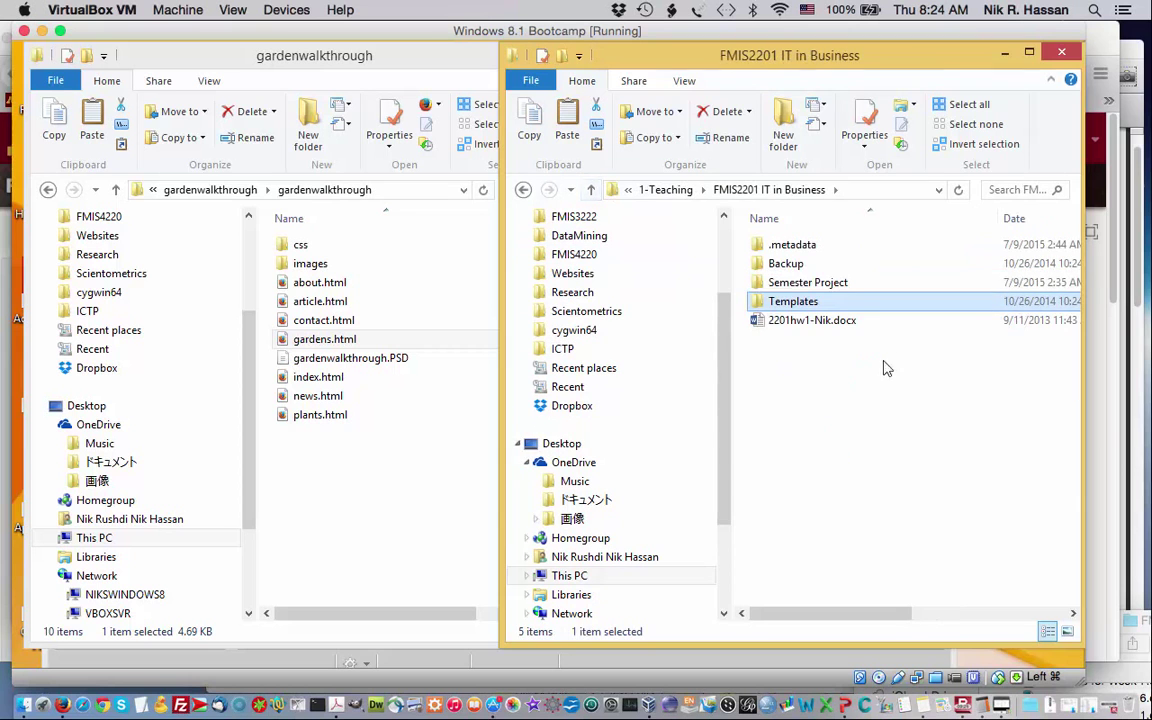
{"action": "double_click", "coordinate": [828, 288]}
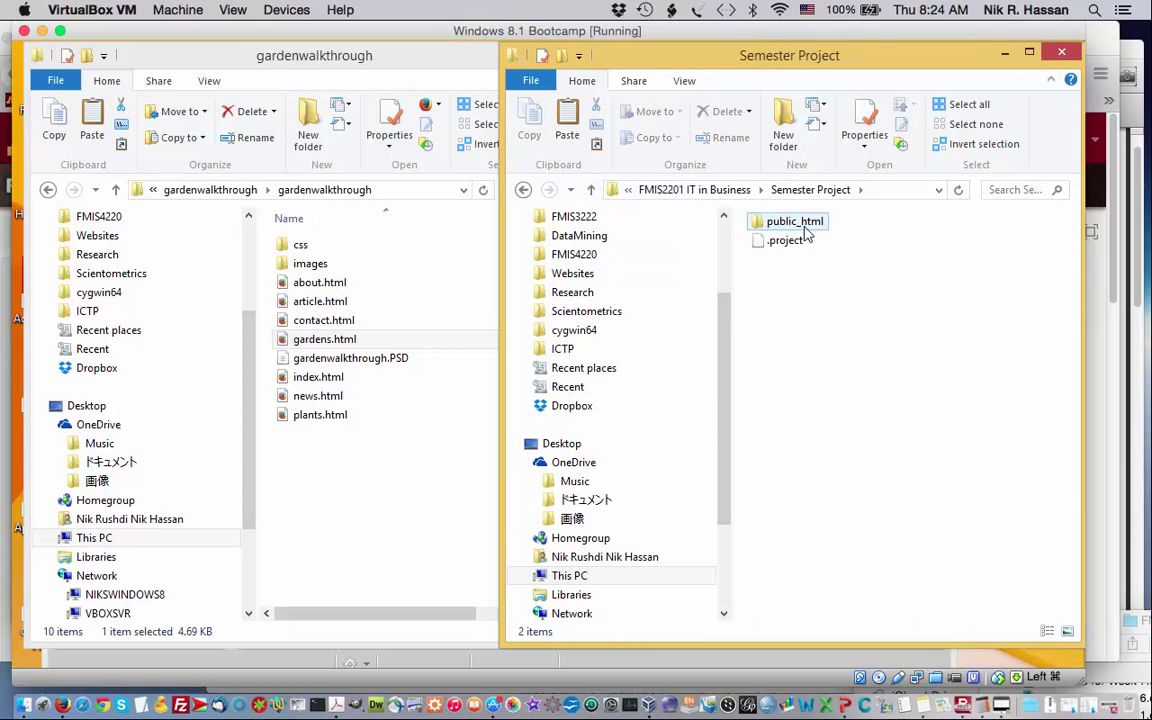
{"action": "double_click", "coordinate": [780, 222]}
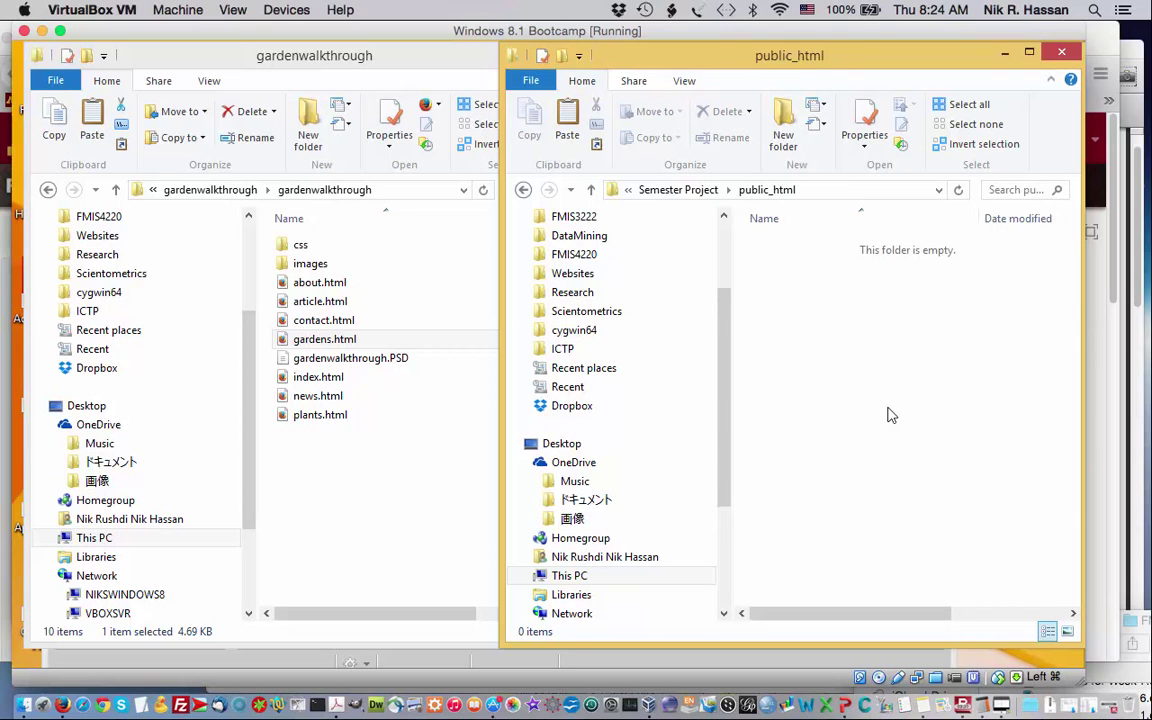
Step: Copy all files and folders from the gardenwalkthrough folder into the Semester Project's public_html folder
{"action": "left_click", "coordinate": [342, 496]}
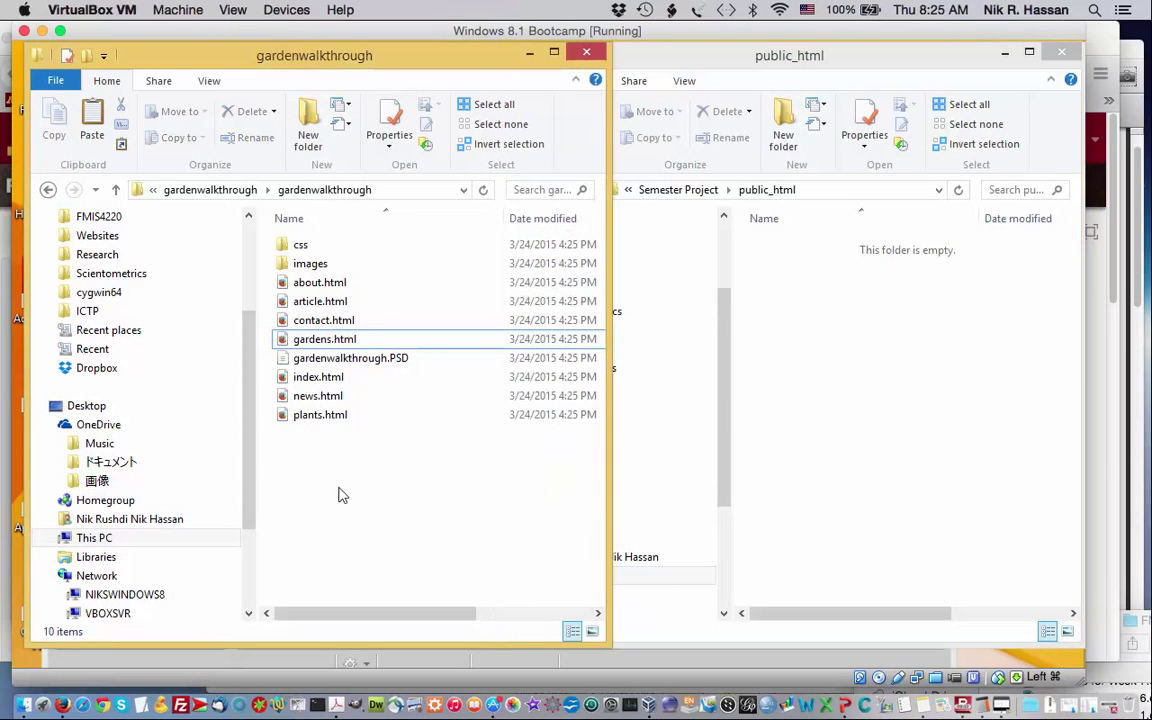
{"action": "left_click_drag", "start_coordinate": [340, 486], "coordinate": [281, 246]}
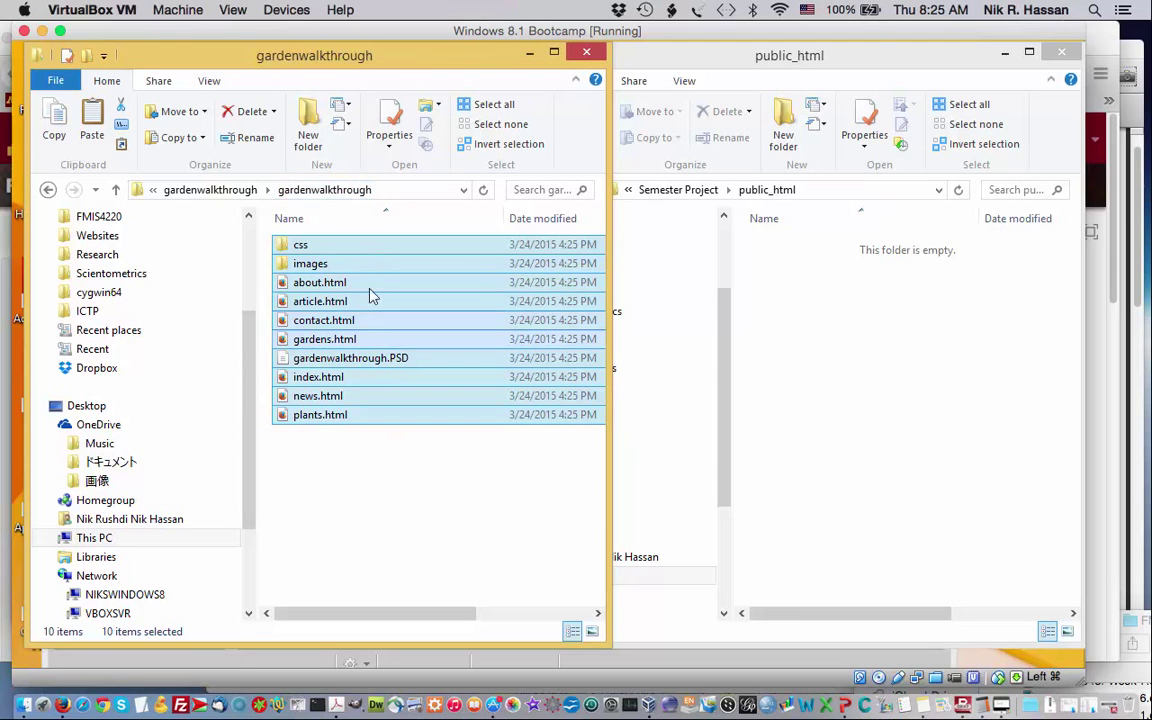
{"action": "right_click", "coordinate": [373, 256]}
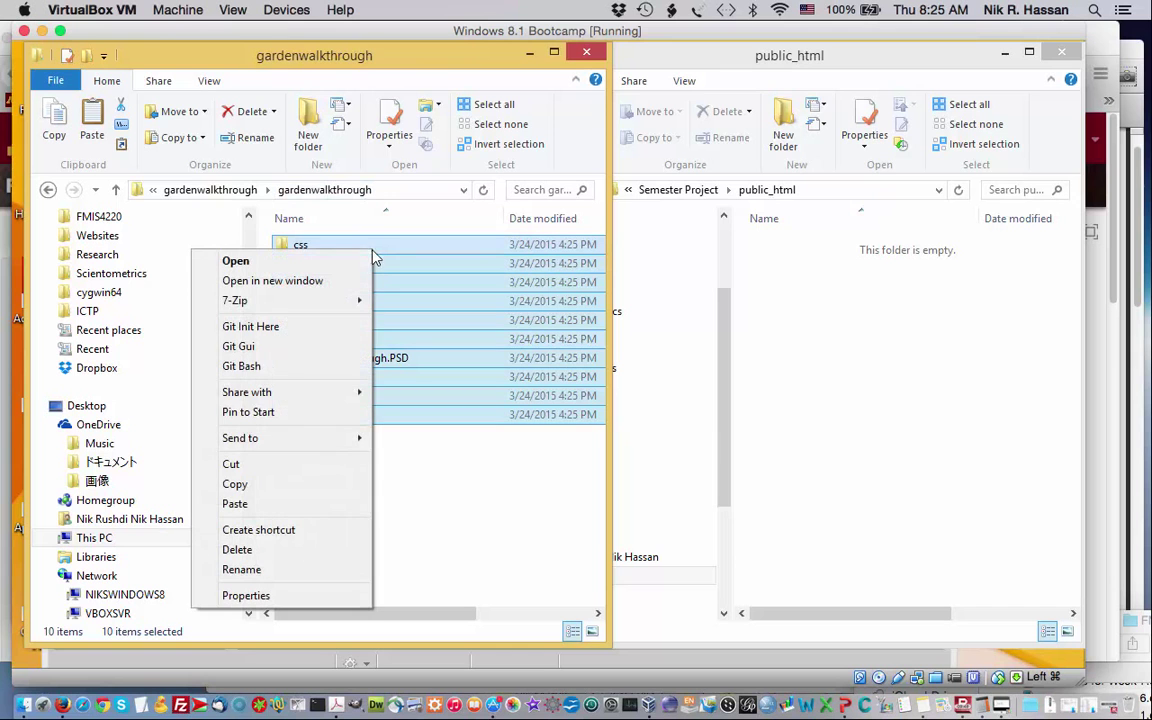
{"action": "left_click", "coordinate": [316, 486]}
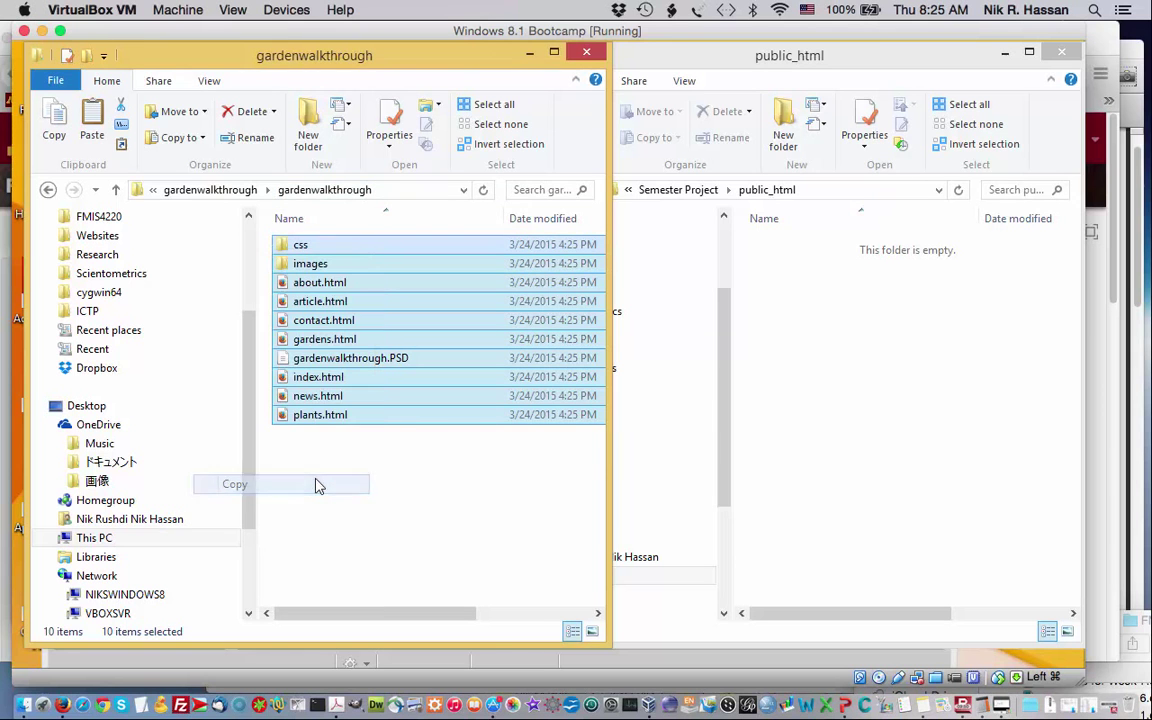
{"action": "left_click", "coordinate": [799, 379]}
{"action": "right_click", "coordinate": [799, 379]}
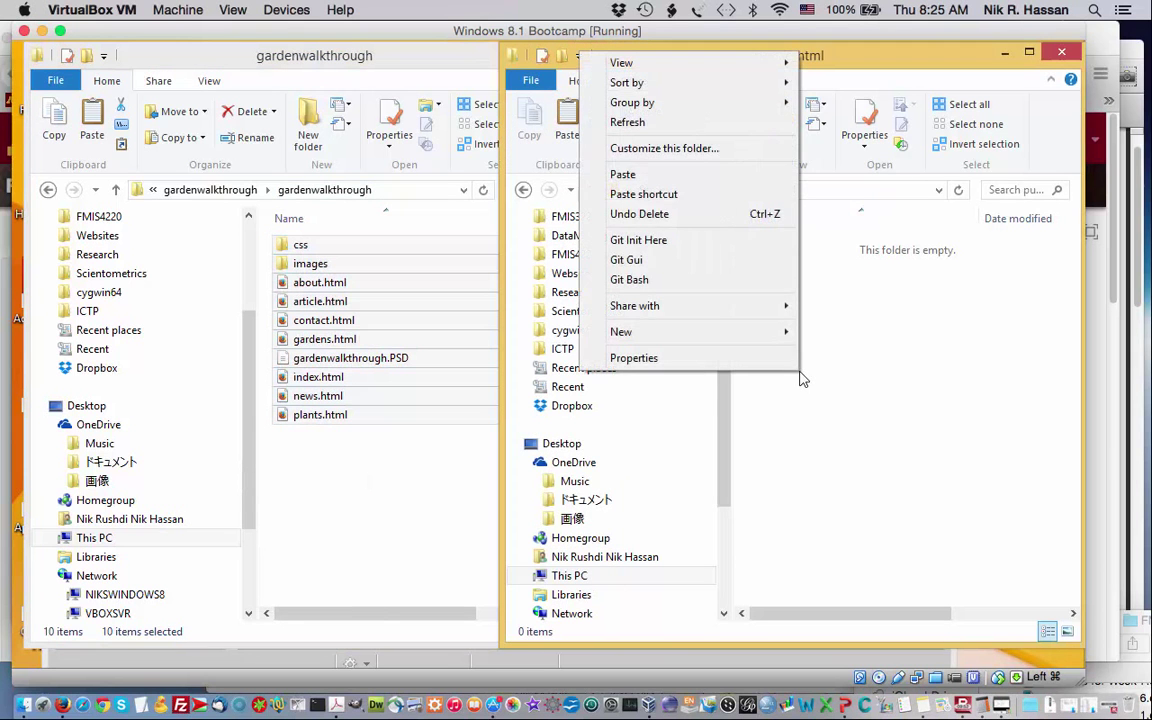
{"action": "left_click", "coordinate": [688, 178]}
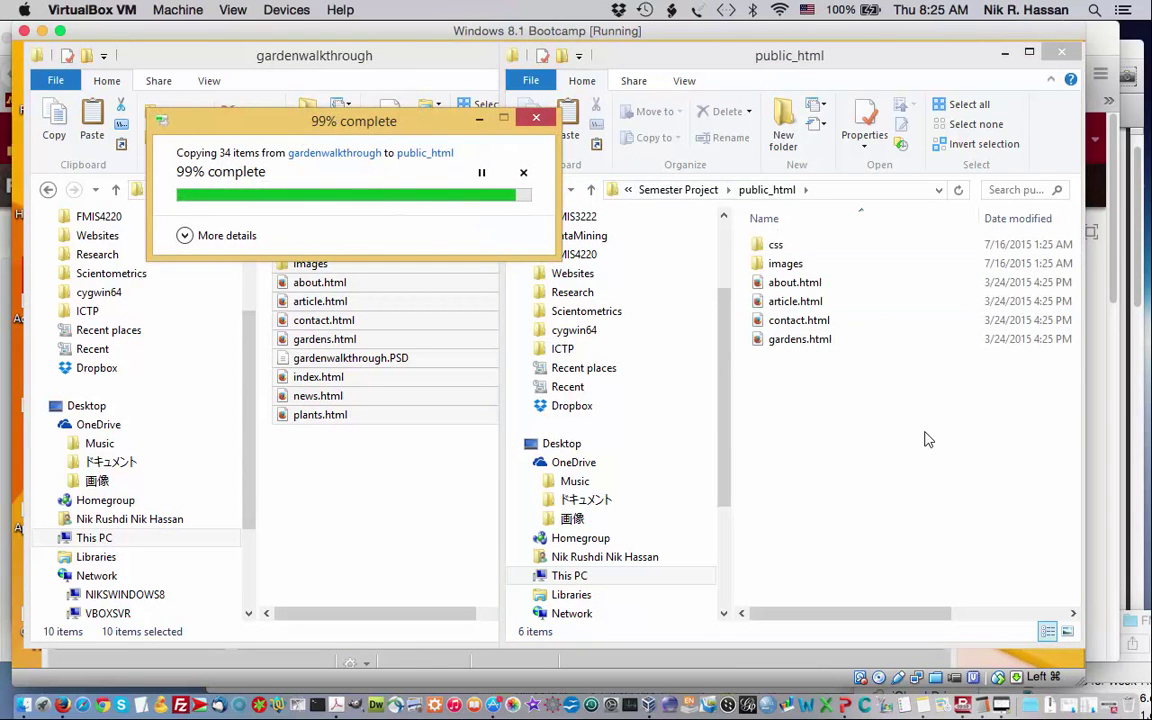
{"action": "left_click", "coordinate": [910, 502]}
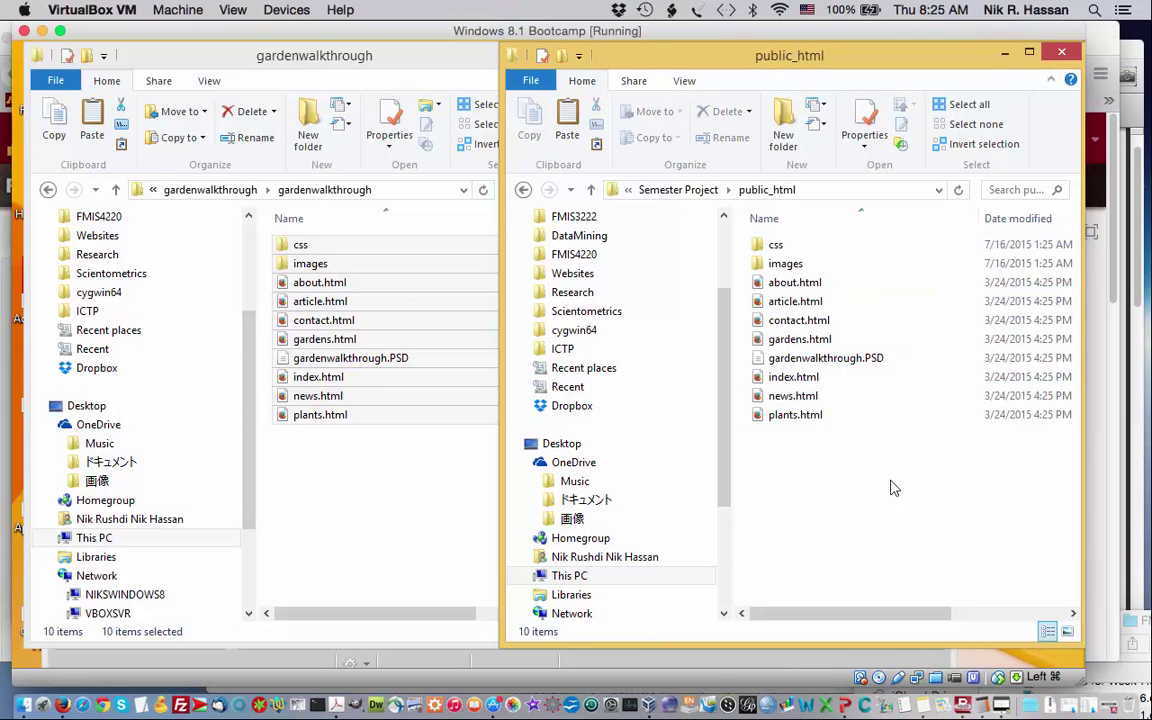
Step: Widen the public_html window to check the size of gardenwalkthrough.PSD, and delete that file from public_html
{"action": "left_click_drag", "start_coordinate": [750, 70], "coordinate": [658, 75]}
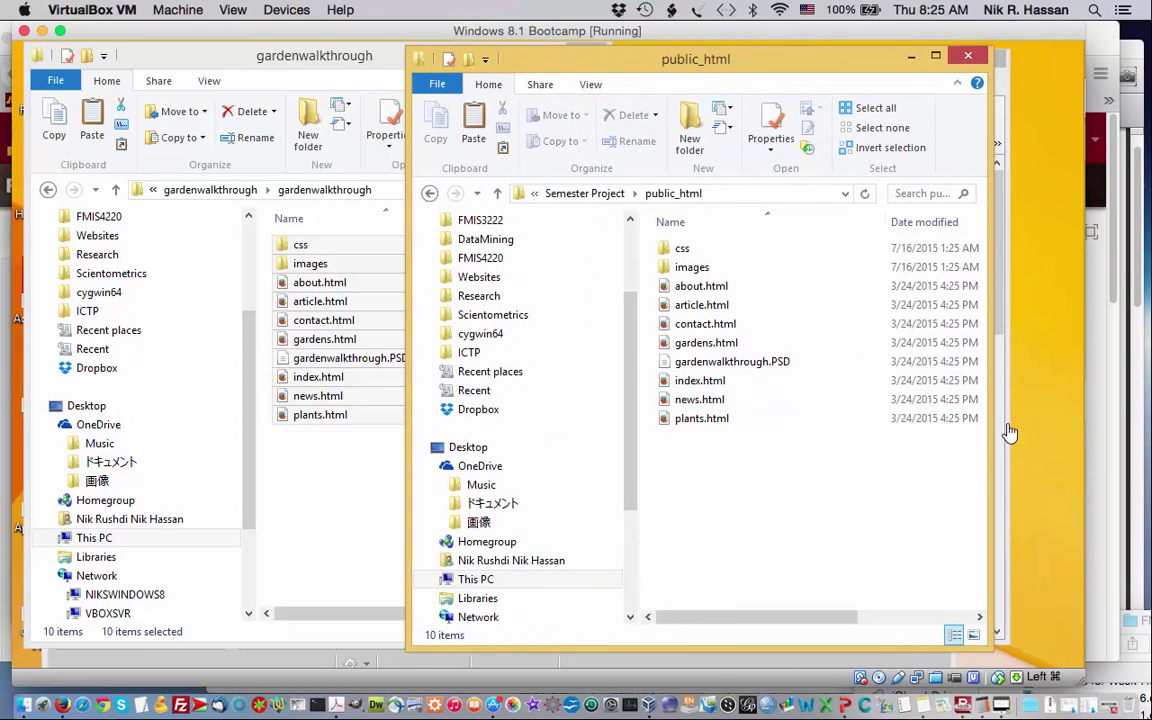
{"action": "left_click_drag", "start_coordinate": [990, 424], "coordinate": [1081, 424]}
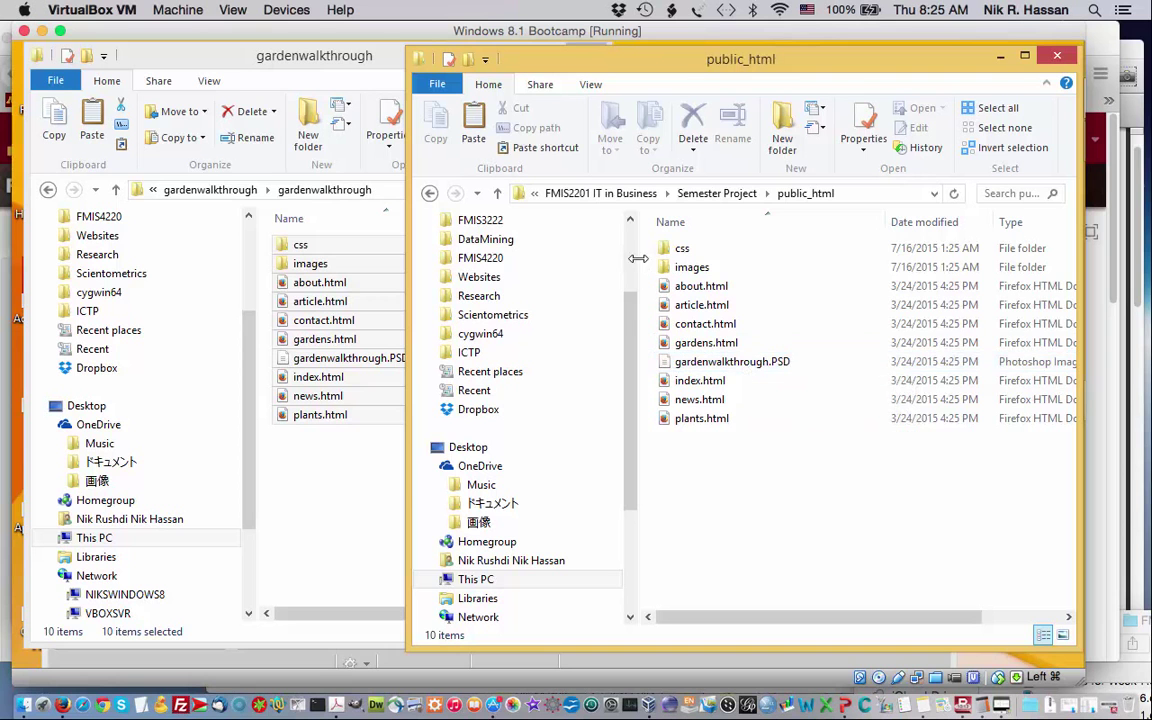
{"action": "left_click", "coordinate": [757, 366]}
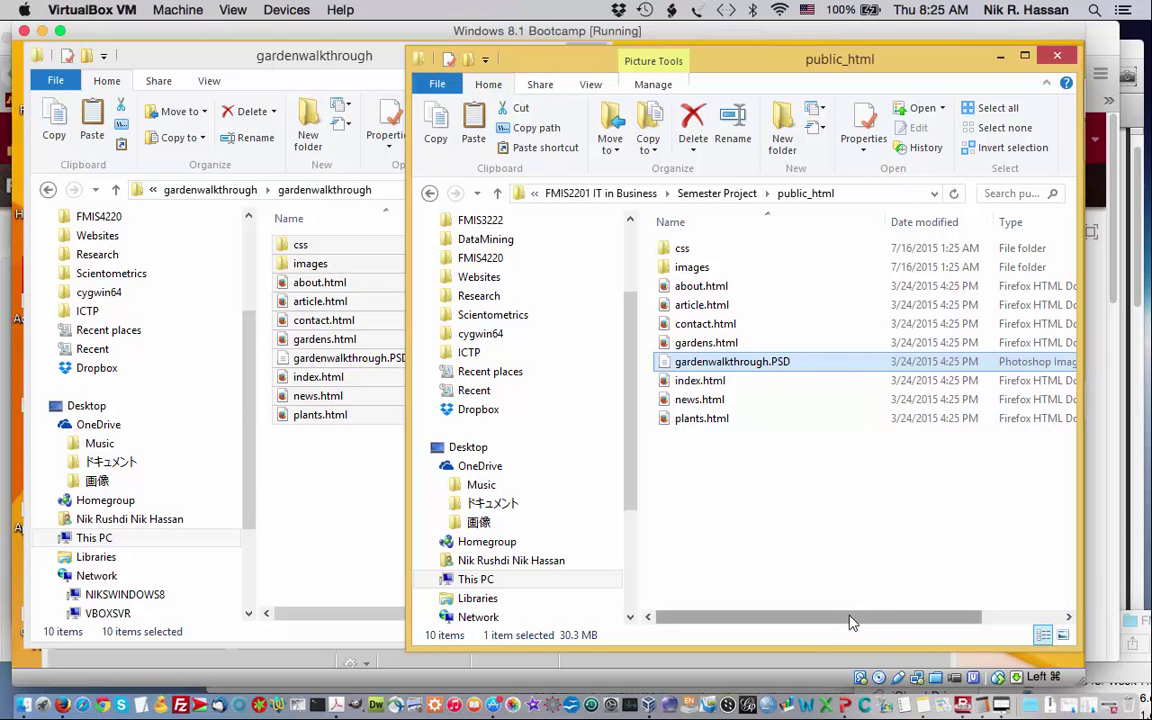
{"action": "left_click_drag", "start_coordinate": [828, 617], "coordinate": [958, 620]}
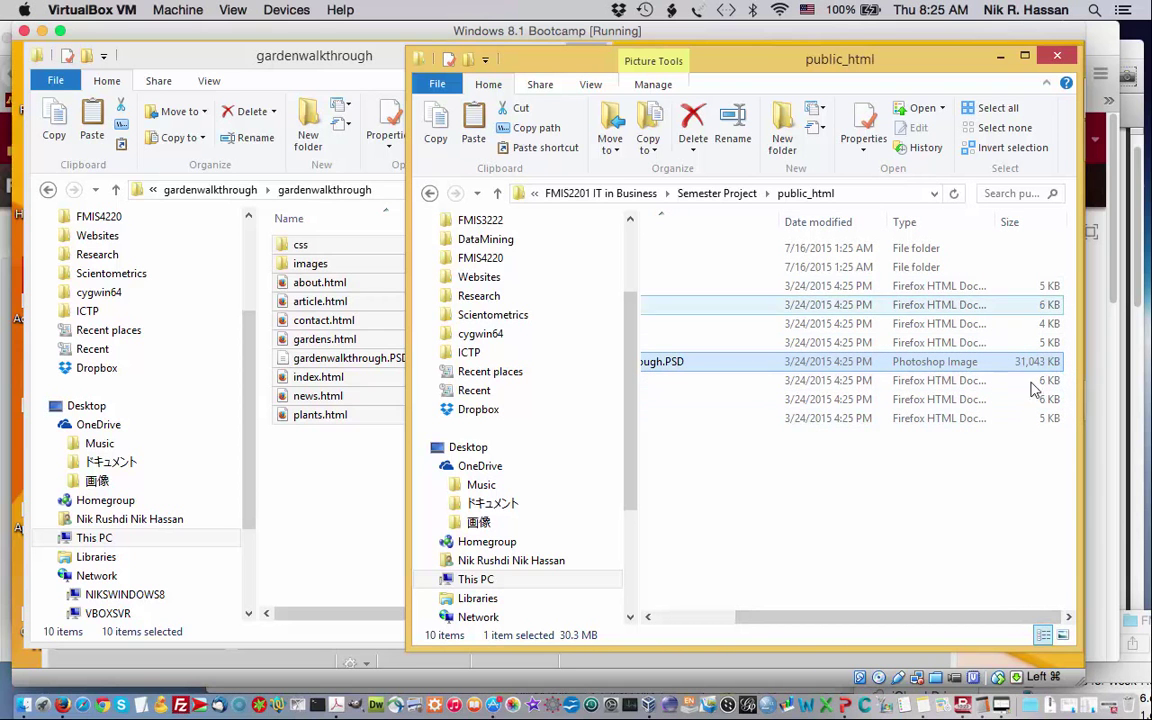
{"action": "left_click_drag", "start_coordinate": [955, 620], "coordinate": [767, 558]}
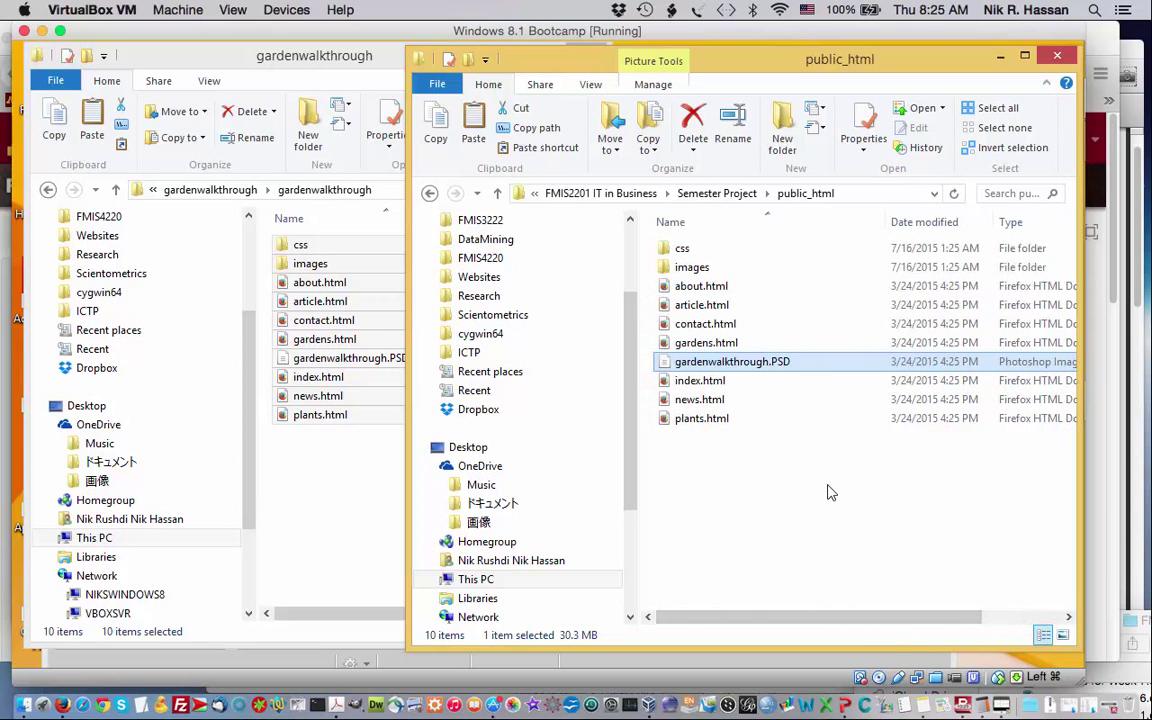
{"action": "right_click", "coordinate": [755, 369]}
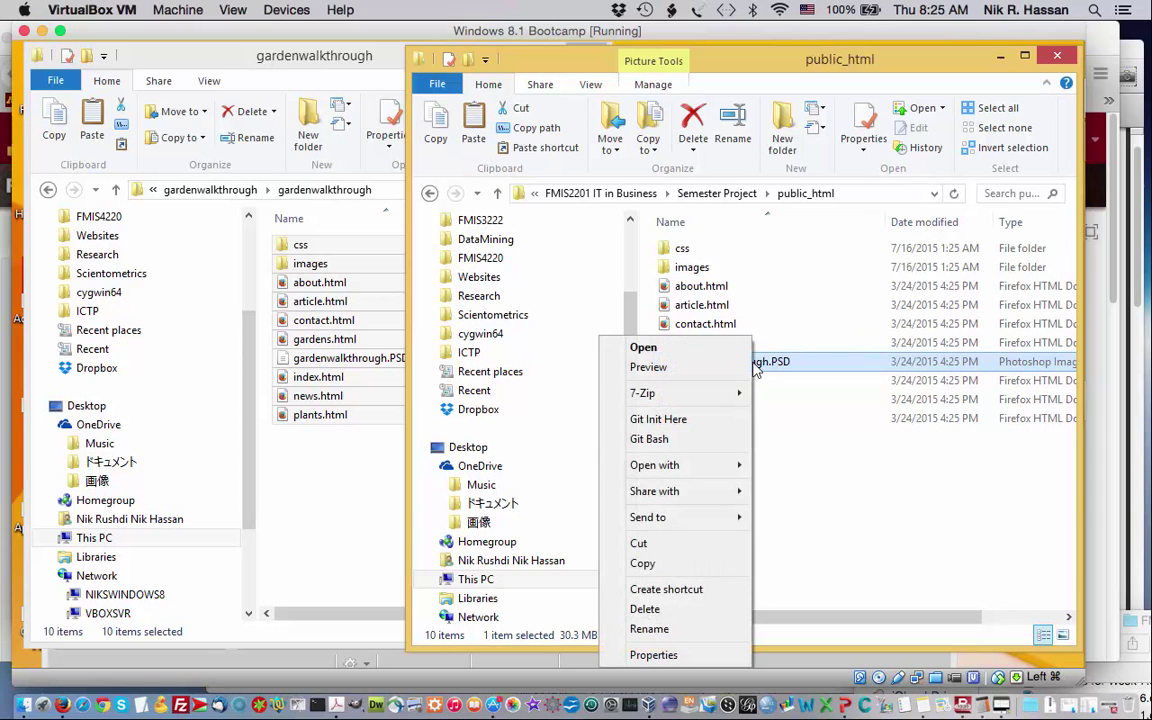
{"action": "left_click", "coordinate": [686, 612]}
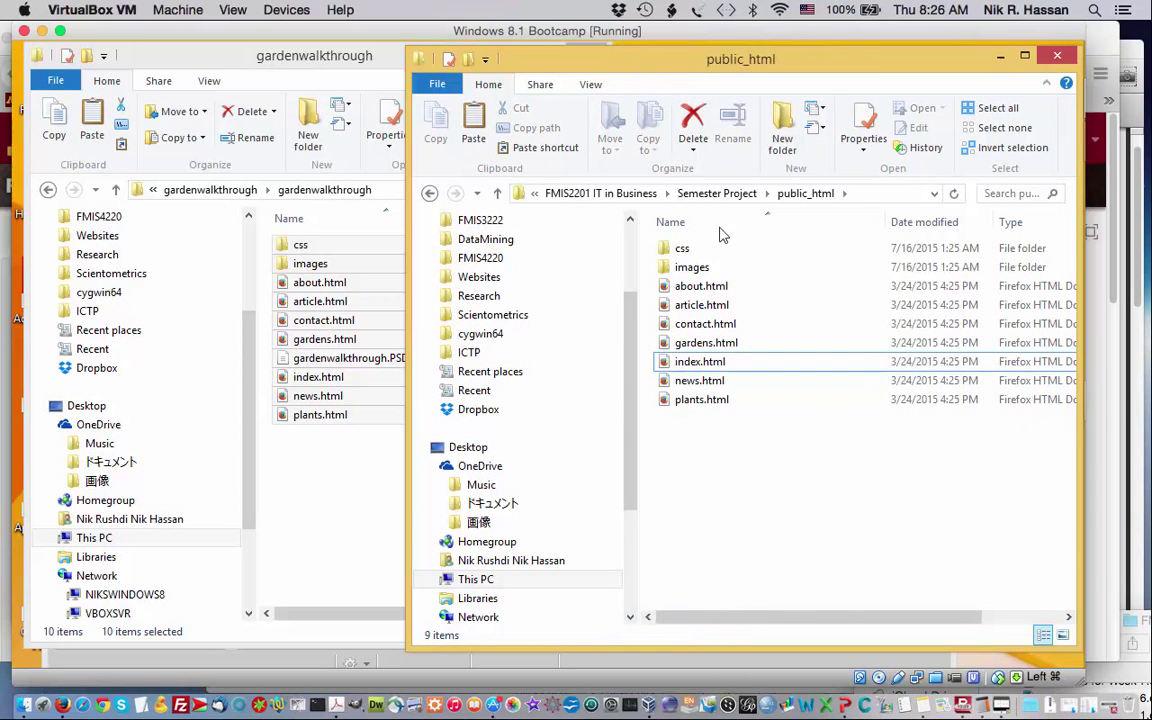
Step: Reposition the public_html window beside the gardenwalkthrough window and compare the contents of the two folders
{"action": "left_click_drag", "start_coordinate": [558, 57], "coordinate": [672, 57]}
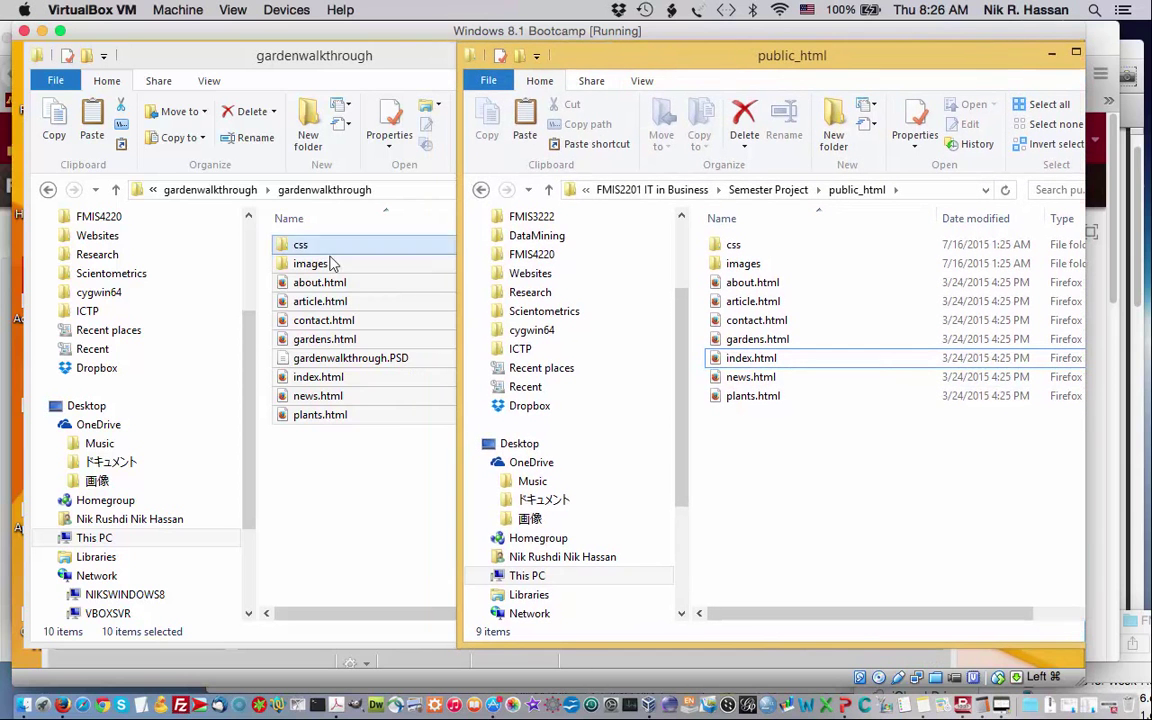
{"action": "left_click", "coordinate": [329, 502]}
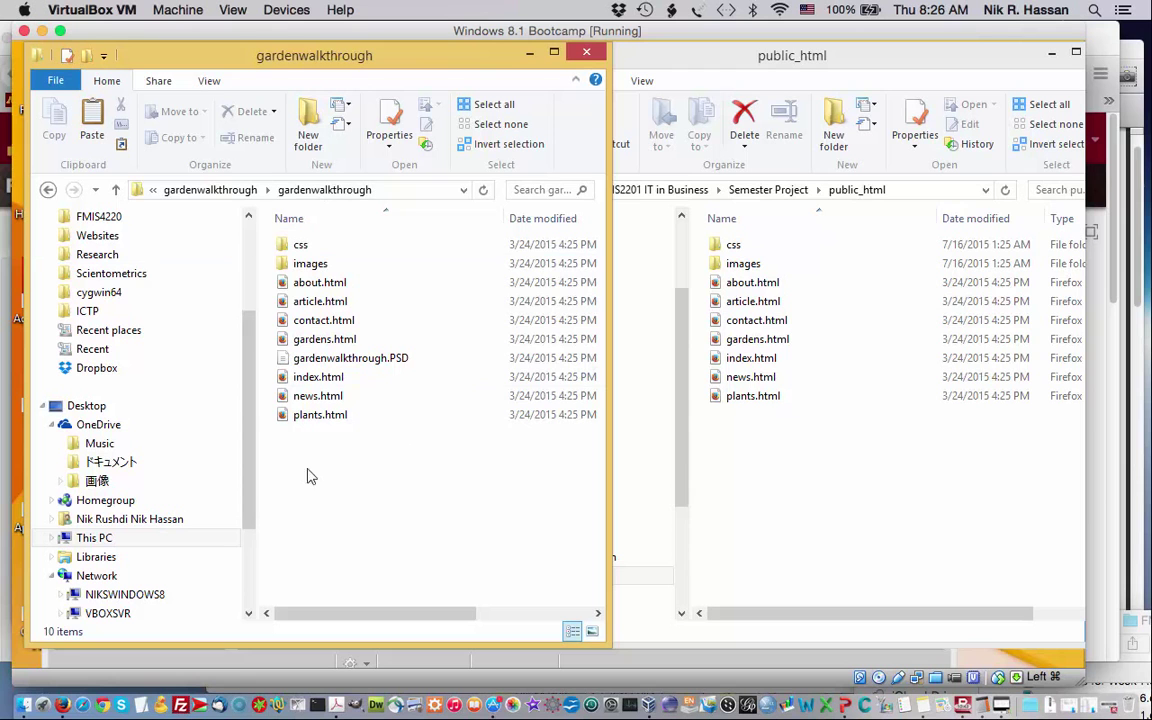
{"action": "left_click", "coordinate": [411, 266]}
{"action": "left_click", "coordinate": [809, 494]}
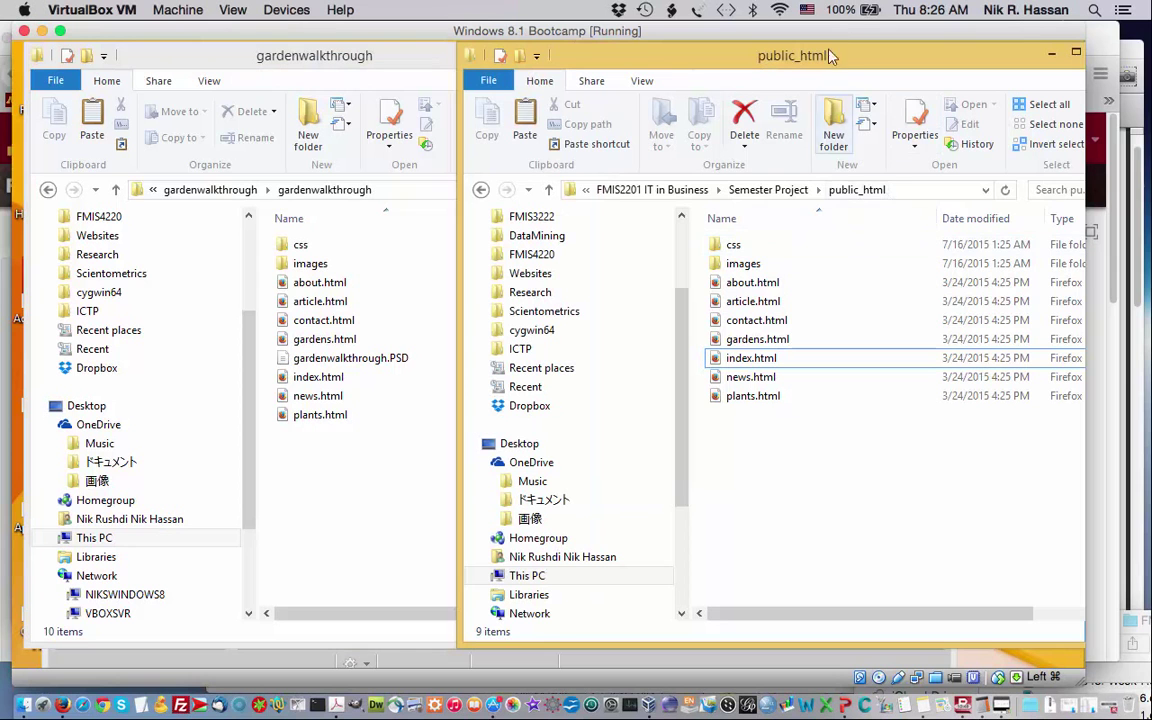
{"action": "left_click_drag", "start_coordinate": [845, 65], "coordinate": [781, 64]}
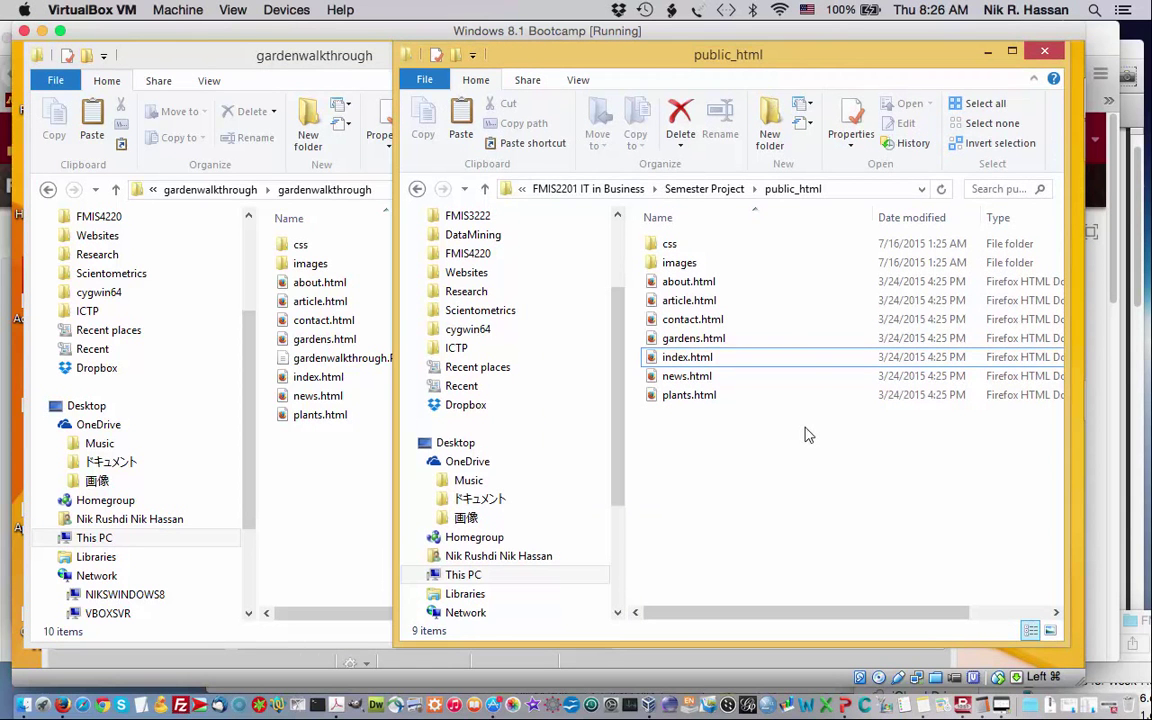